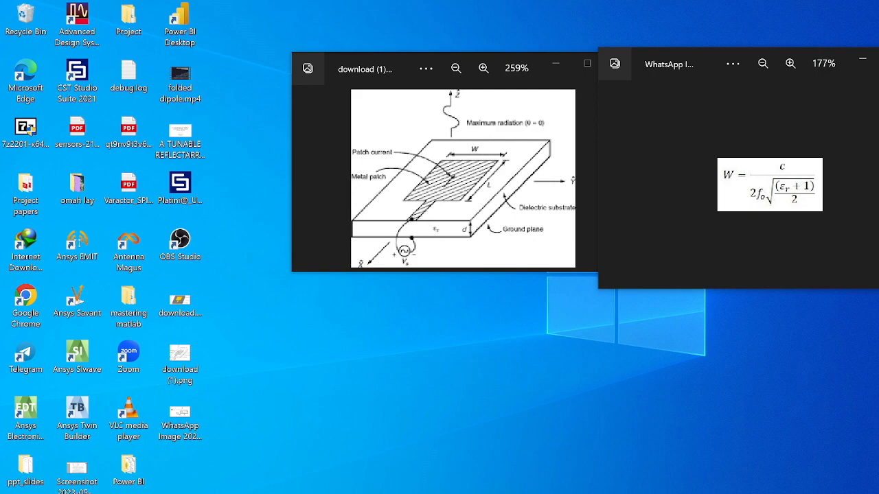
Switch to the browser and review the Microstrip Patch Antenna Calculator's substrate parameters, resonant frequency and patch dimensions.
key("alt+Tab")
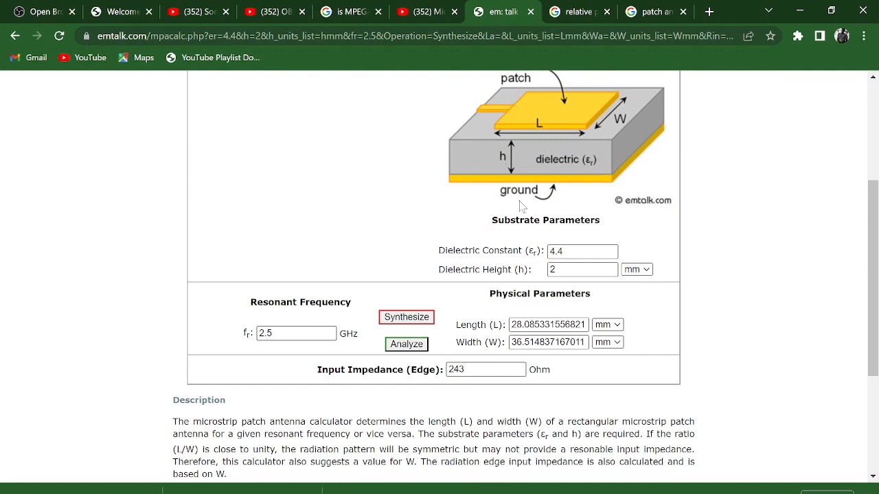
scroll(520, 206, "up", 1)
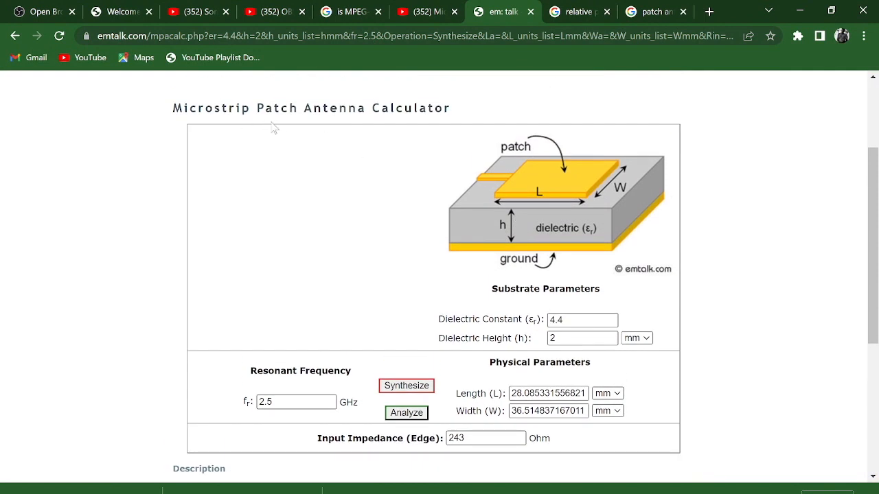
scroll(467, 278, "down", 1)
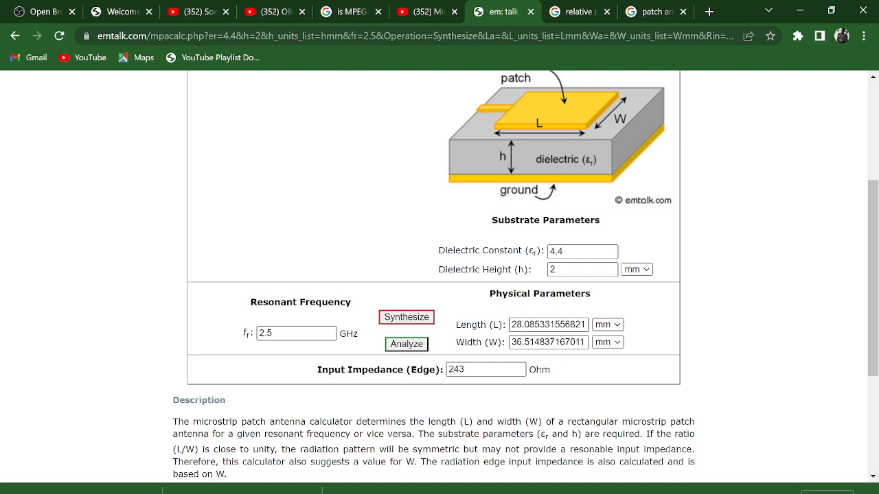
scroll(513, 288, "up", 3)
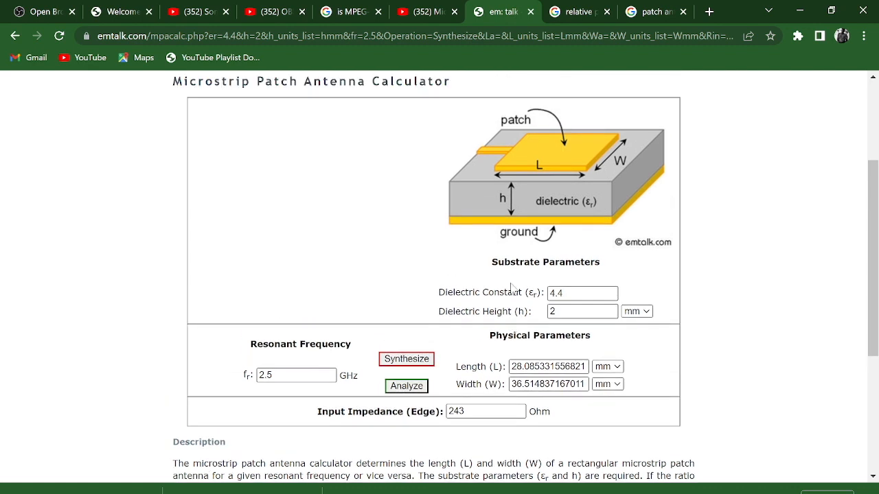
Open the Microstrip Line Calculator from the site's list of RF and microwave tools.
left_click(350, 142)
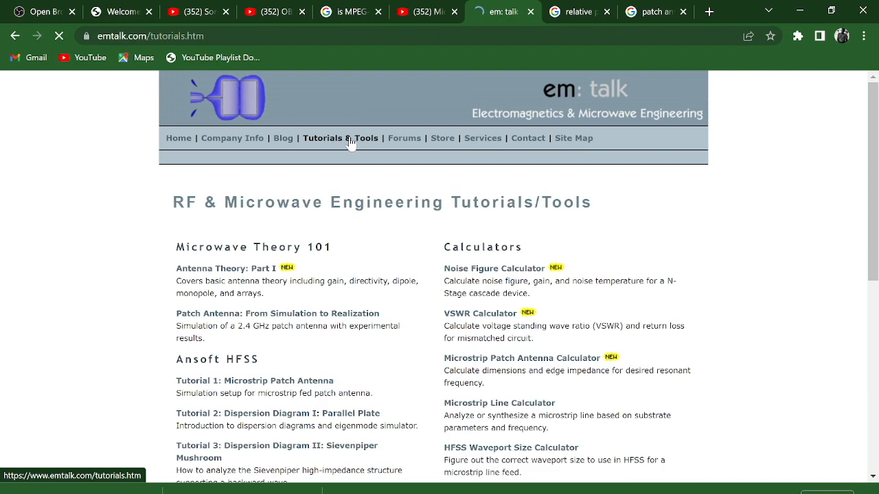
scroll(549, 388, "down", 1)
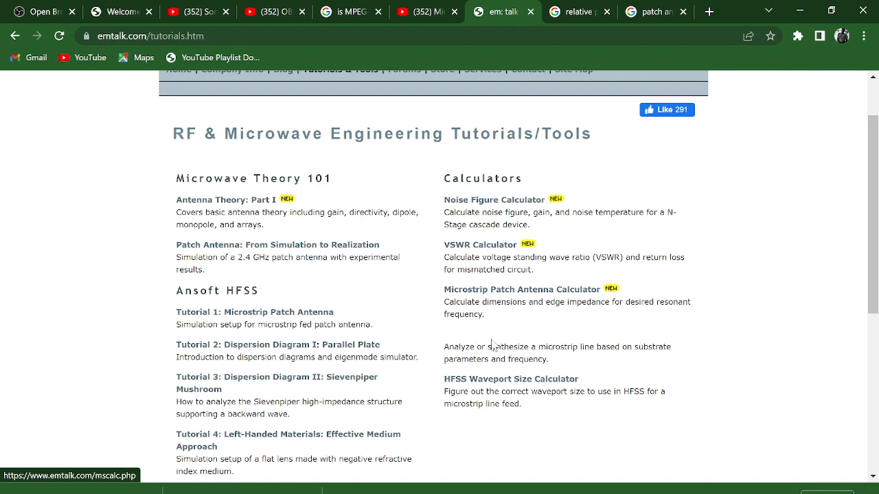
left_click(501, 342)
scroll(533, 261, "down", 3)
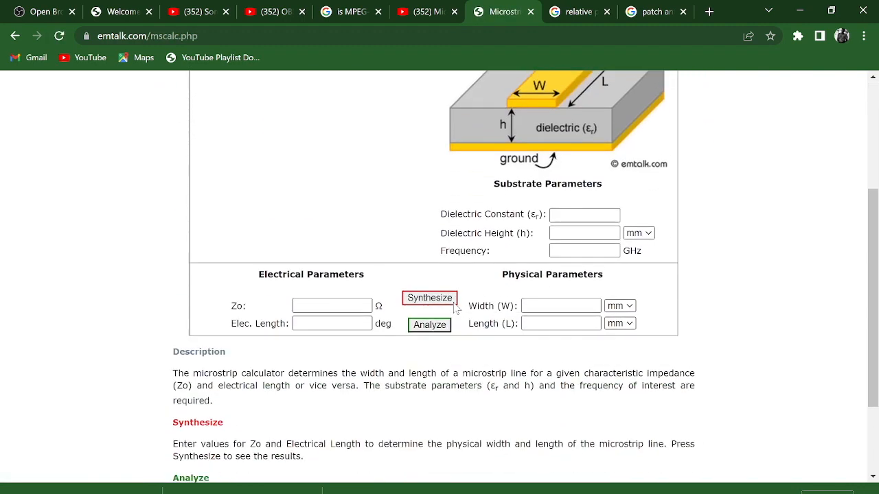
Set the microstrip line's dielectric constant to 4.4, dielectric height to 2 mm and frequency to 2.5 GHz.
left_click(585, 209)
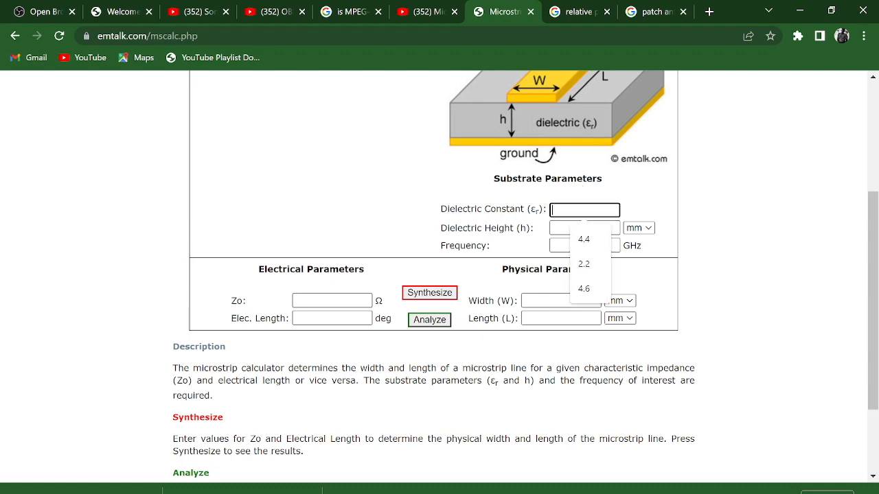
left_click(582, 240)
left_click(584, 228)
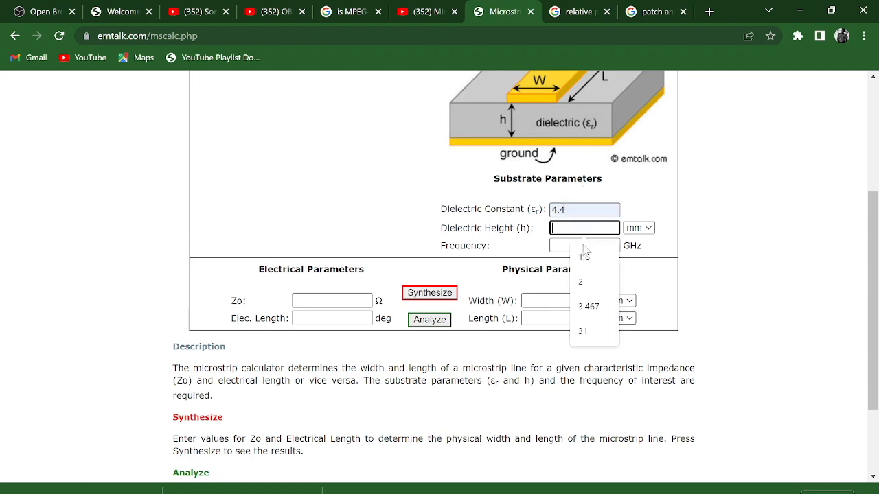
left_click(587, 281)
left_click(584, 245)
left_click(580, 270)
Set Zo to 50 Ω and electrical length to 90 deg, and synthesize the microstrip line's width and length.
left_click(331, 300)
left_click(332, 330)
left_click(331, 317)
left_click(337, 350)
left_click(448, 294)
scroll(635, 392, "down", 3)
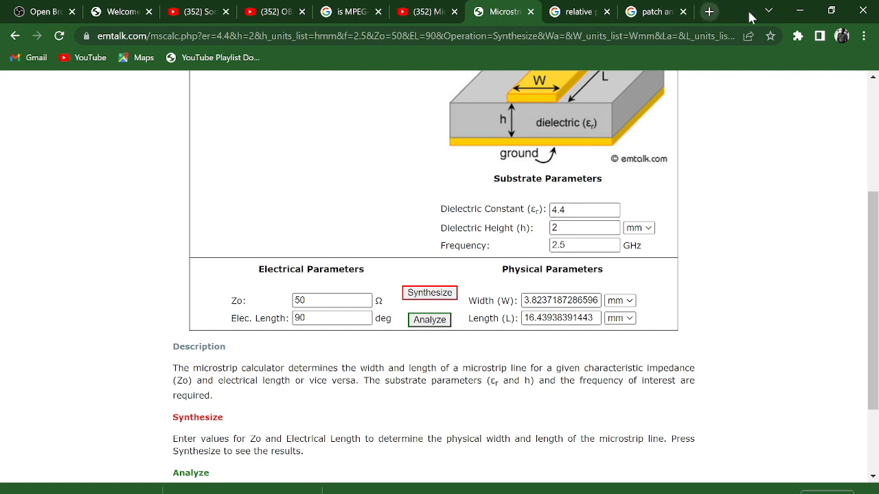
Minimize the browser and both image windows, and create a new project in ANSYS Electronics Desktop.
left_click(801, 12)
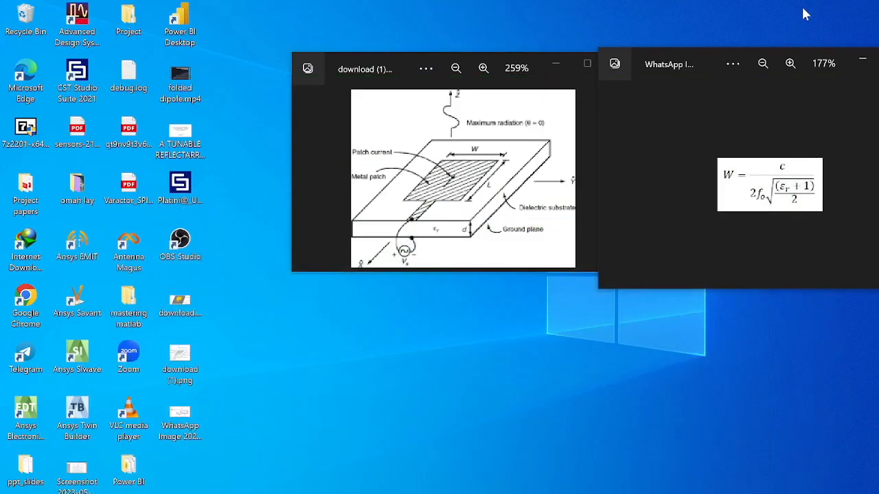
left_click(858, 65)
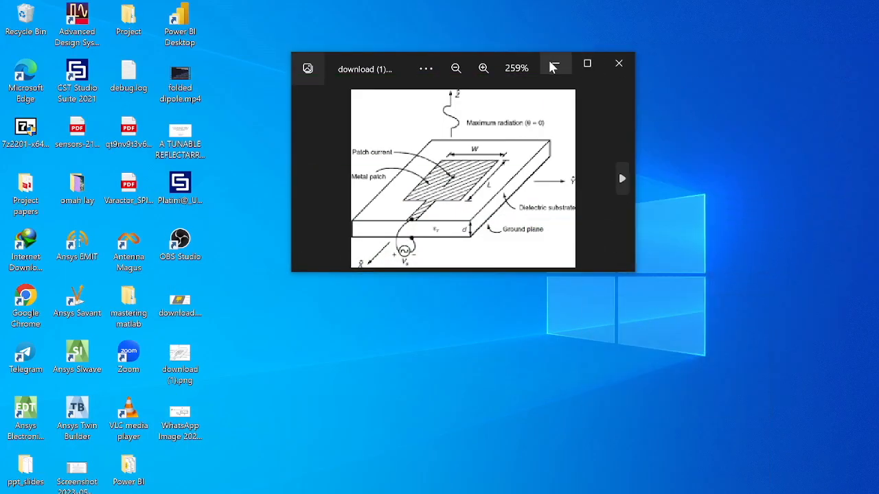
left_click(554, 64)
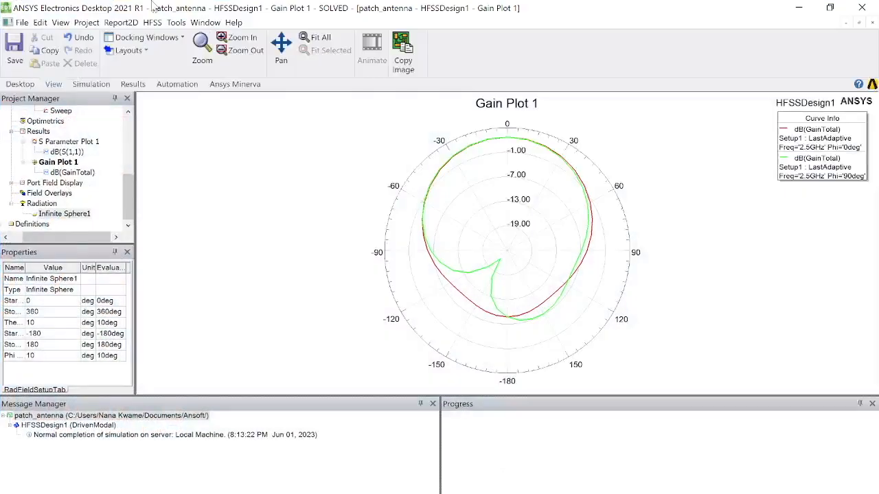
left_click(26, 23)
left_click(35, 36)
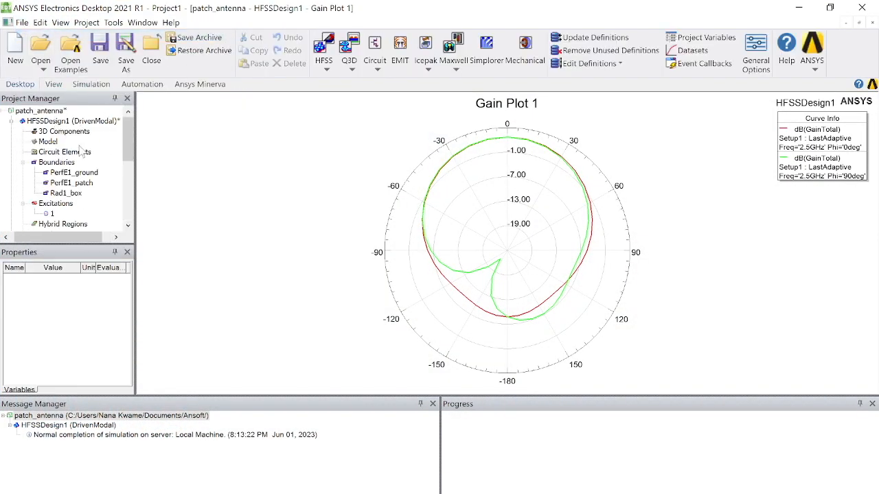
Close the existing patch_antenna project, keeping only the new Project1 open.
scroll(76, 157, "down", 1)
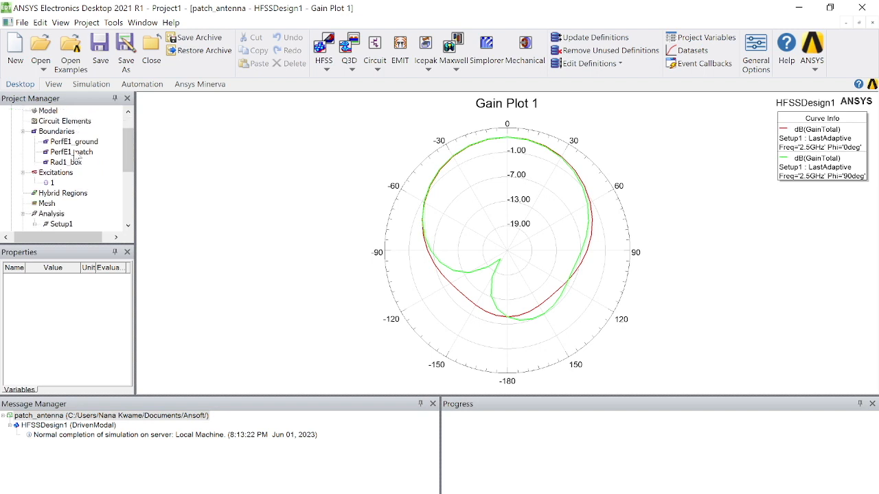
scroll(75, 155, "down", 2)
scroll(76, 157, "down", 2)
scroll(76, 157, "up", 6)
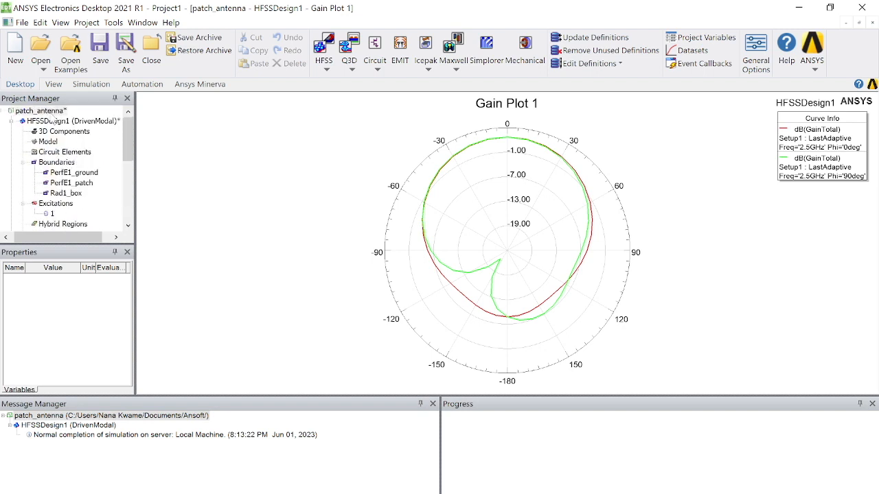
right_click(53, 112)
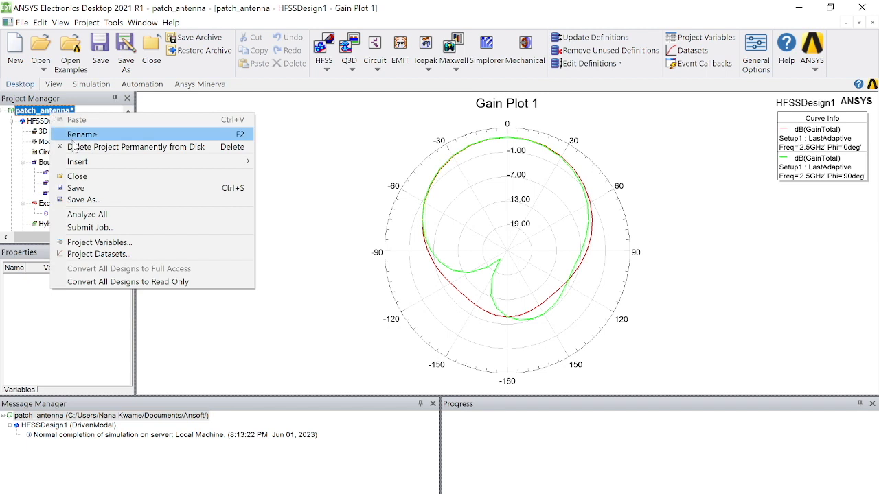
left_click(87, 177)
left_click(424, 302)
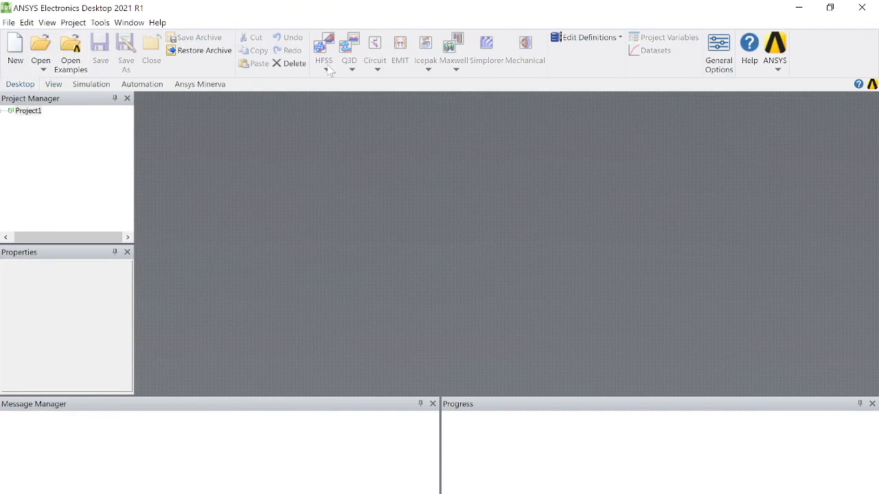
Insert an HFSS design into the empty Project1.
left_click(20, 111)
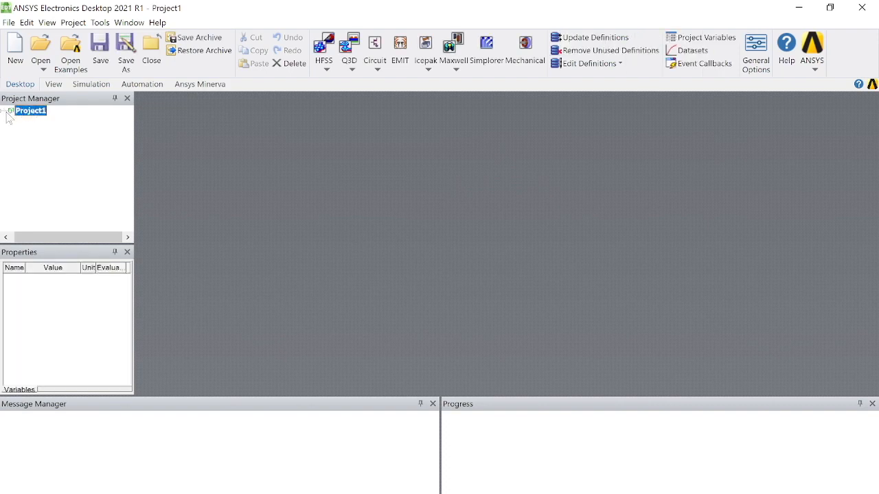
left_click(327, 67)
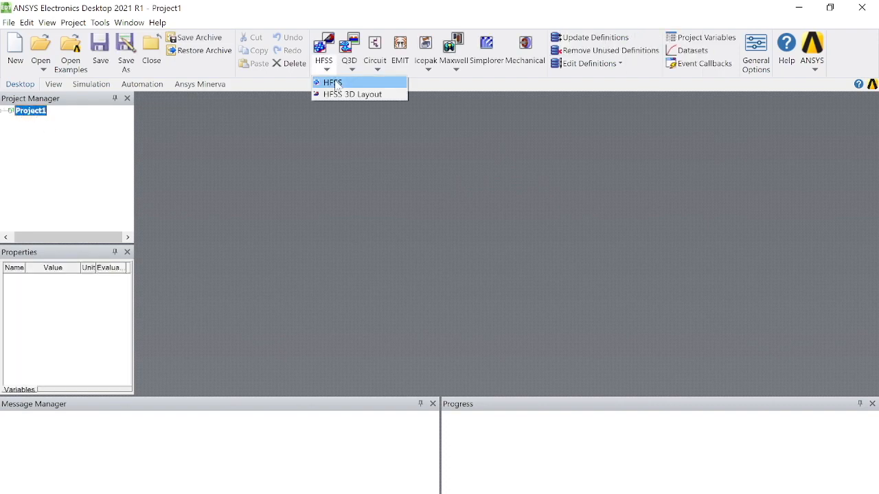
left_click(335, 83)
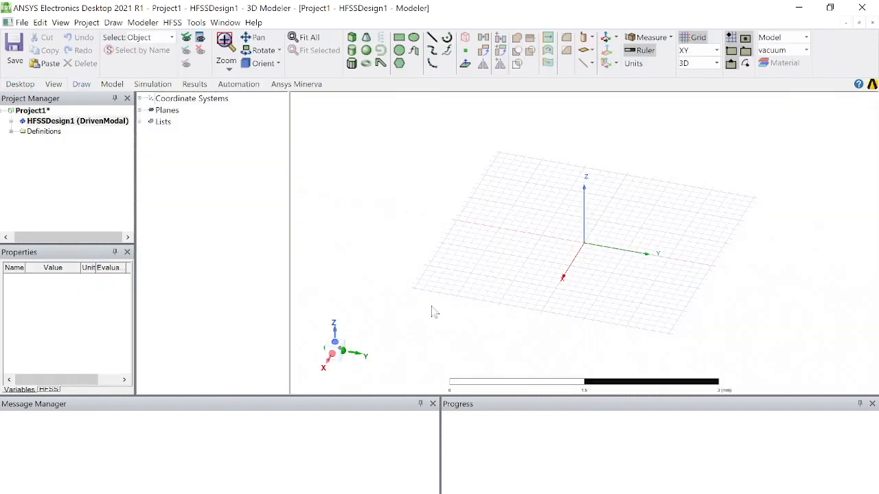
left_click(401, 40)
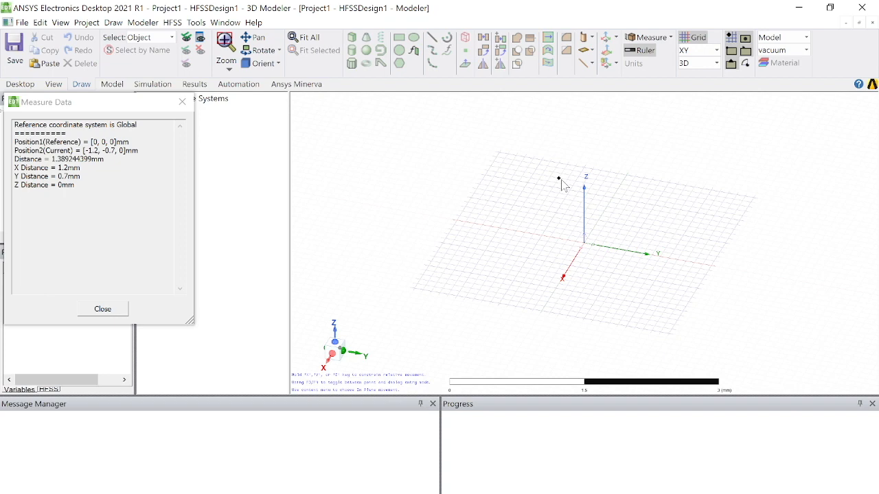
key("Escape")
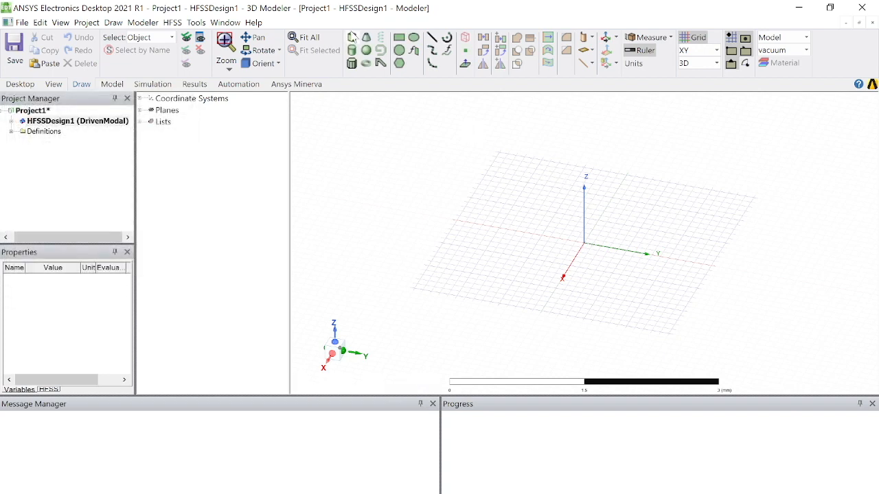
left_click(351, 37)
key("Escape")
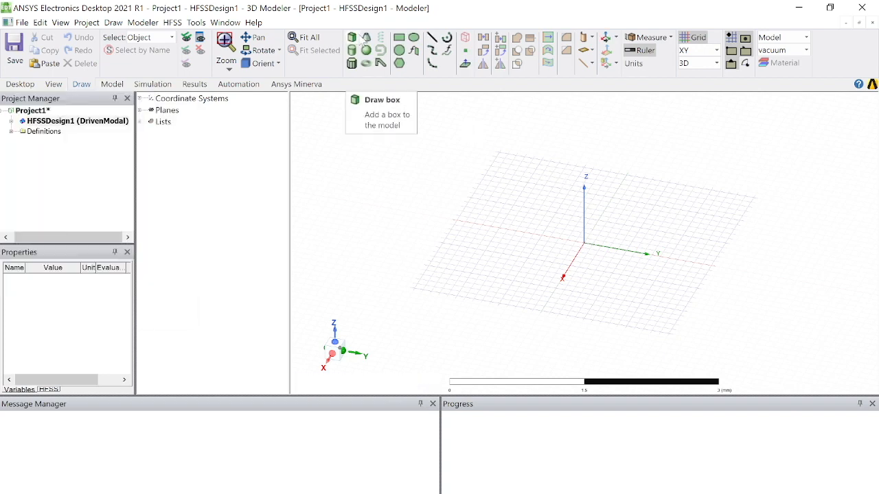
Draw a rectangle about 1.6 by 1.9 mm around the origin on the XY plane and name it patch.
left_click(399, 39)
left_click(532, 189)
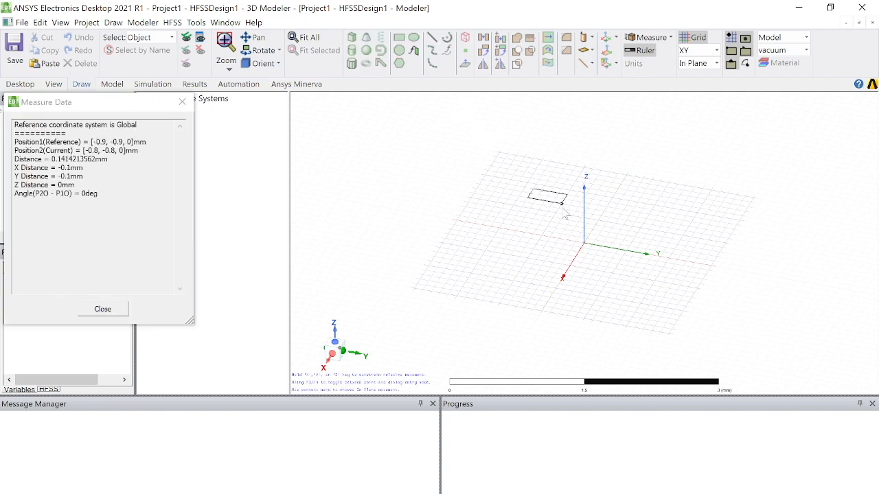
left_click(650, 291)
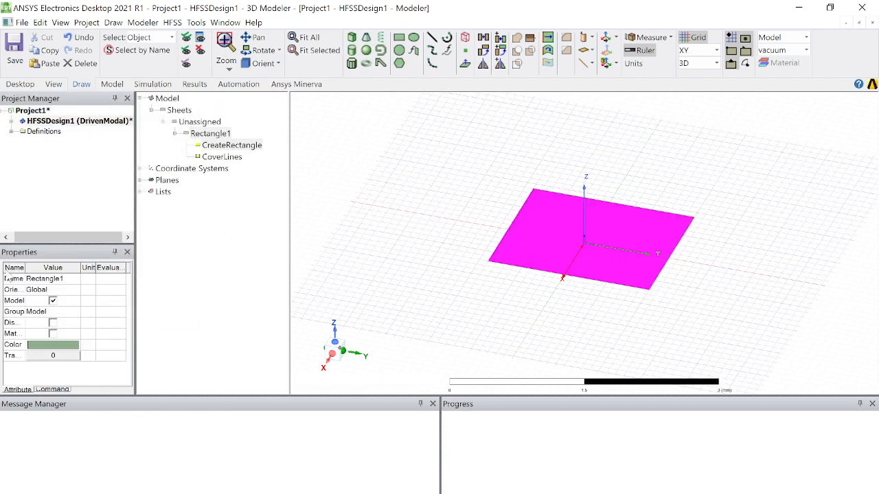
left_click(52, 278)
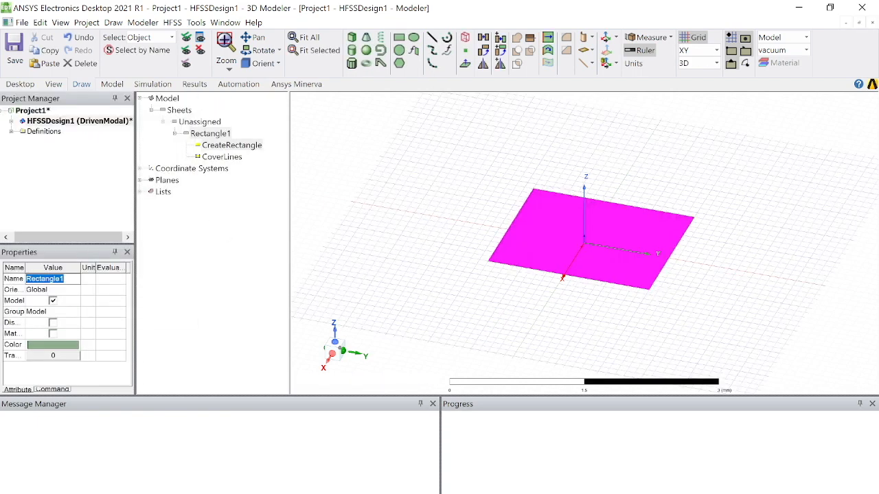
type("patch")
key("Return")
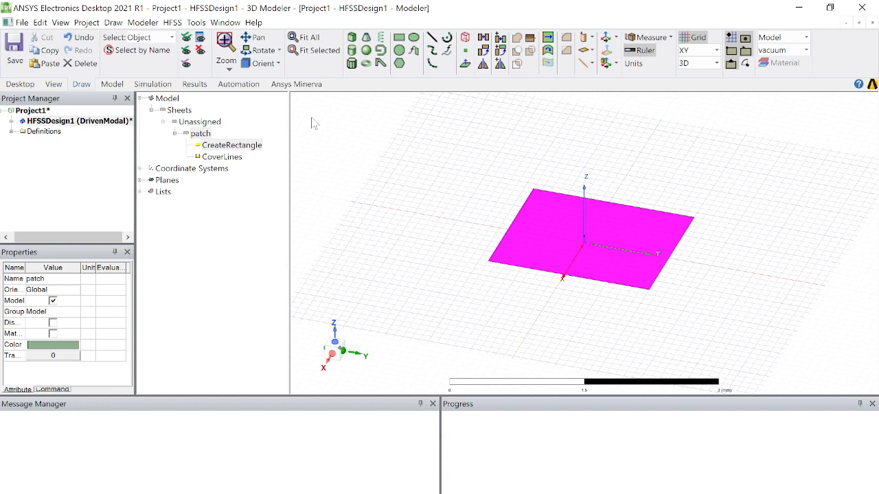
Set the patch rectangle's YSize to 28.085 mm and XSize to 36.514 mm.
left_click(259, 151)
double_click(259, 152)
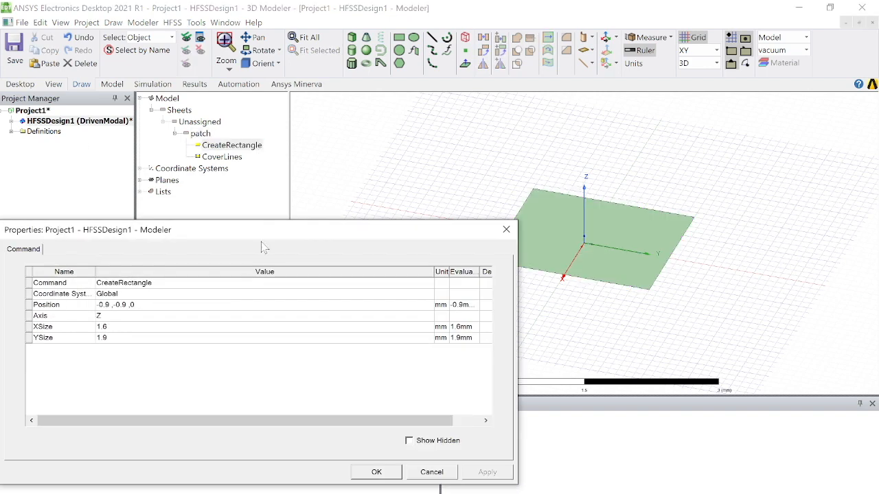
left_click(148, 338)
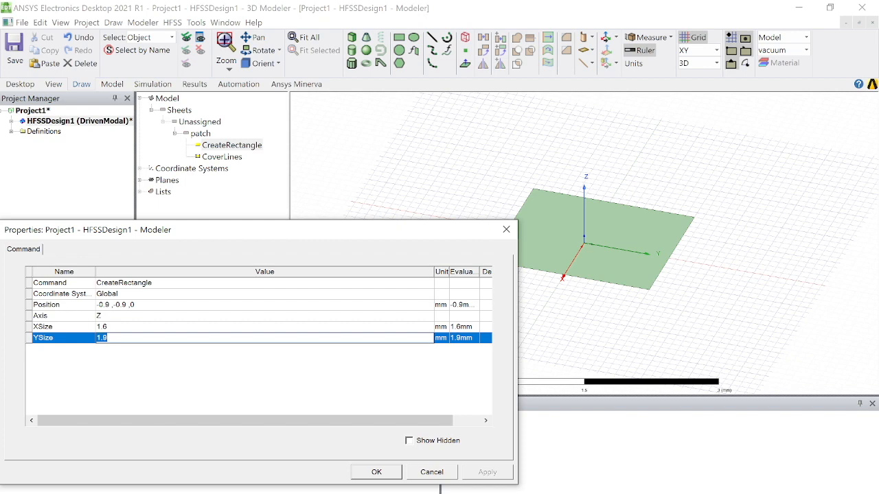
type("8.085")
left_click(147, 327)
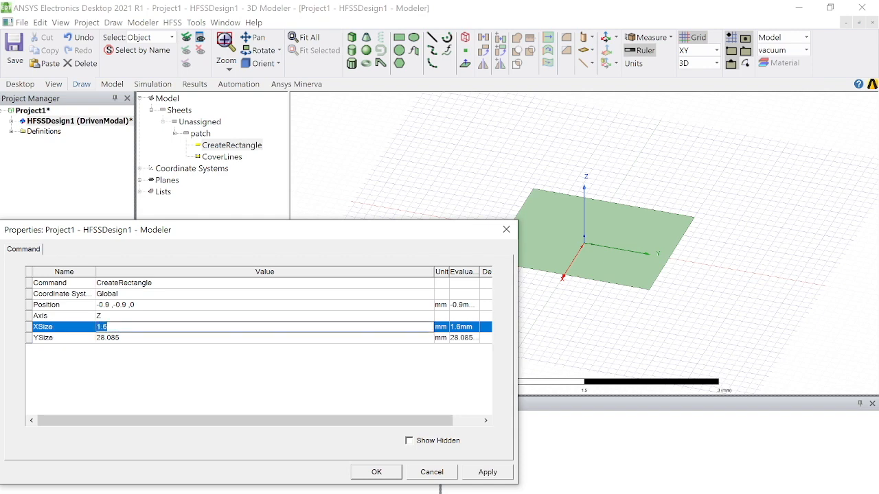
type("36.514")
Set the patch rectangle's position to -36.514/2, -28.085/2, 2 mm and apply the changed properties.
left_click(106, 304)
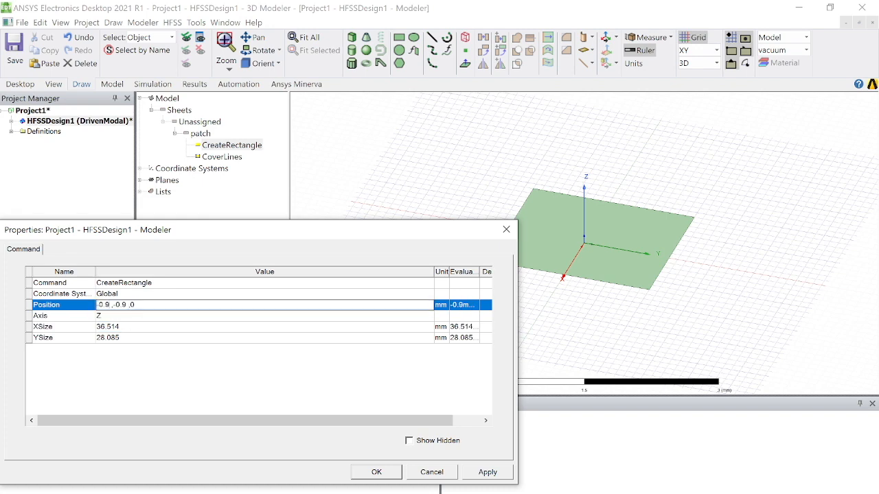
key("BackSpace")
key("BackSpace")
key("BackSpace")
type("38")
type(".")
type("514")
type("/2")
key("BackSpace")
key("BackSpace")
key("BackSpace")
type("28.085/2")
left_click(381, 473)
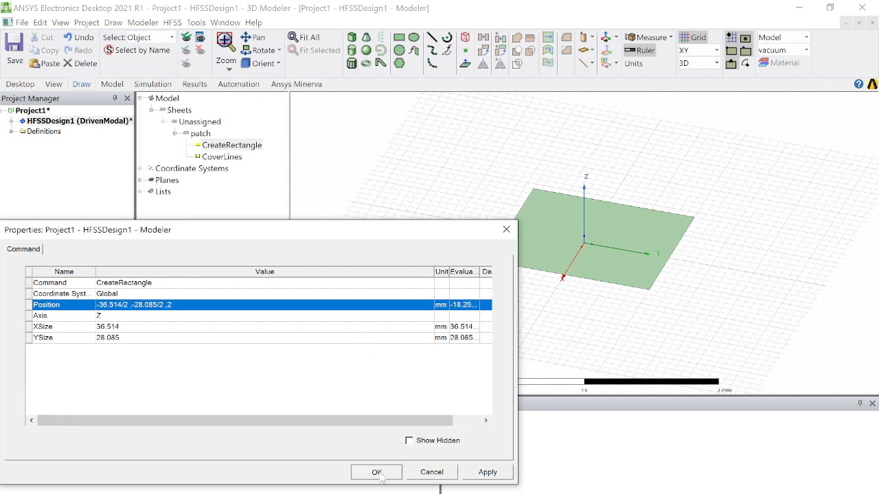
left_click(304, 37)
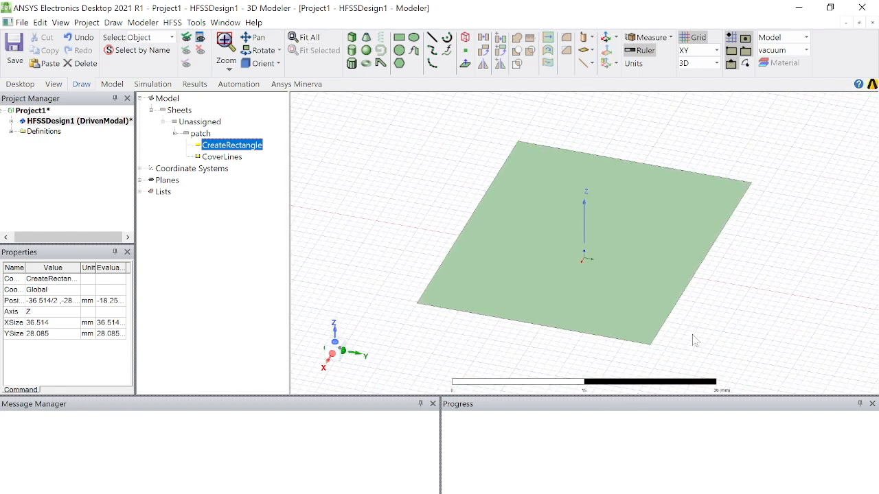
left_click_drag(681, 317, 532, 385, "alt")
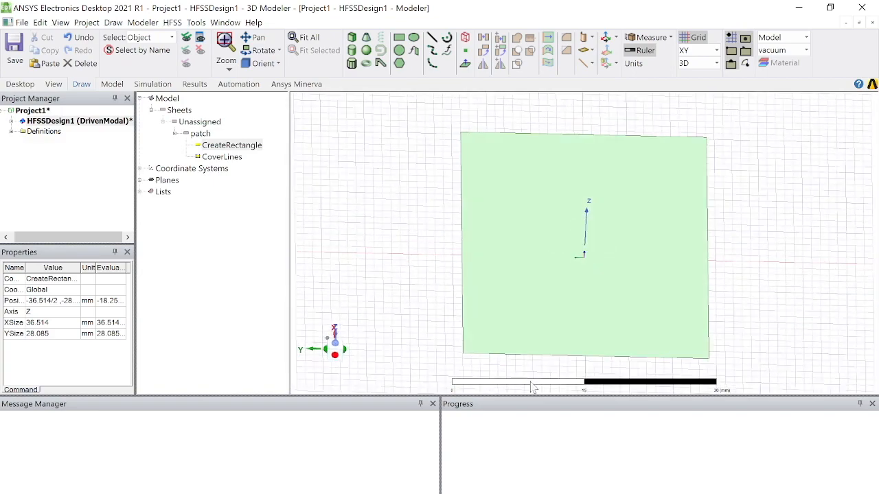
Draw a rectangle about 5 by 13 mm beside the patch on the +Y side and name it feedline.
left_click(402, 39)
left_click(584, 255)
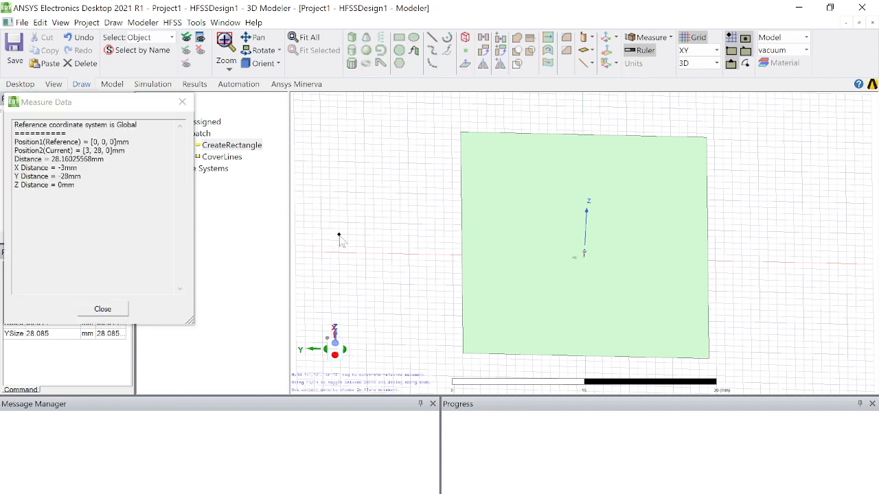
left_click(339, 235)
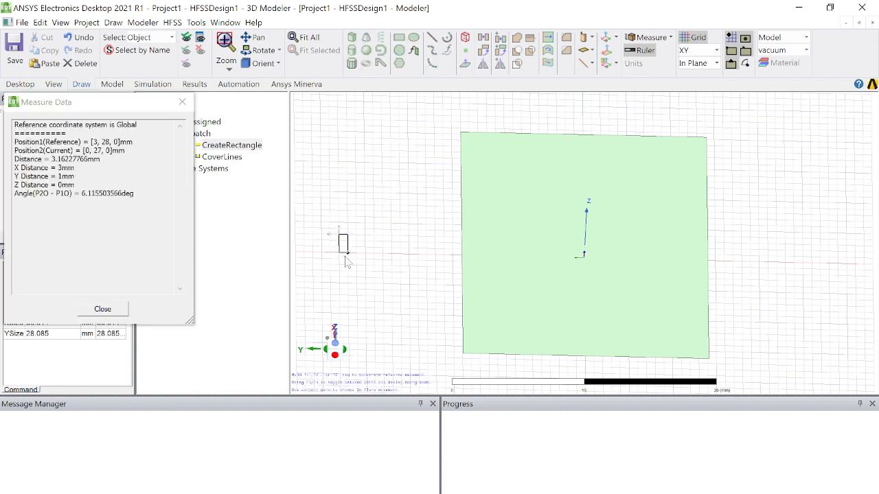
left_click(456, 271)
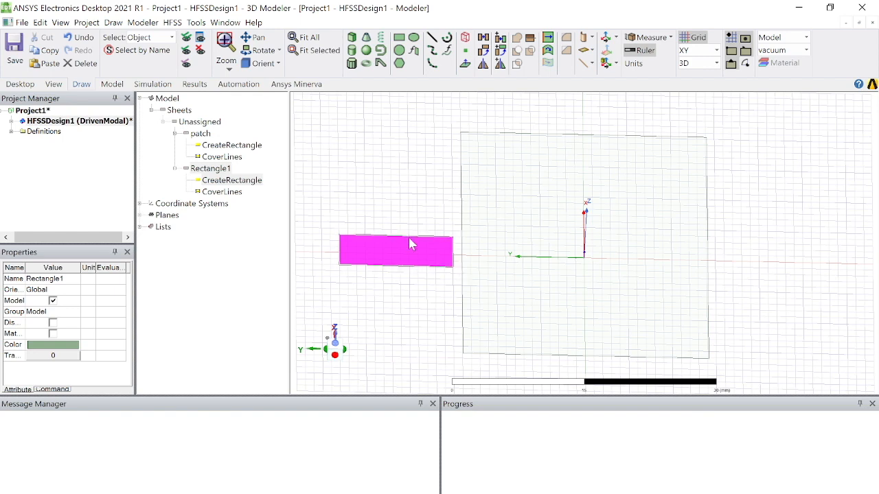
left_click(77, 278)
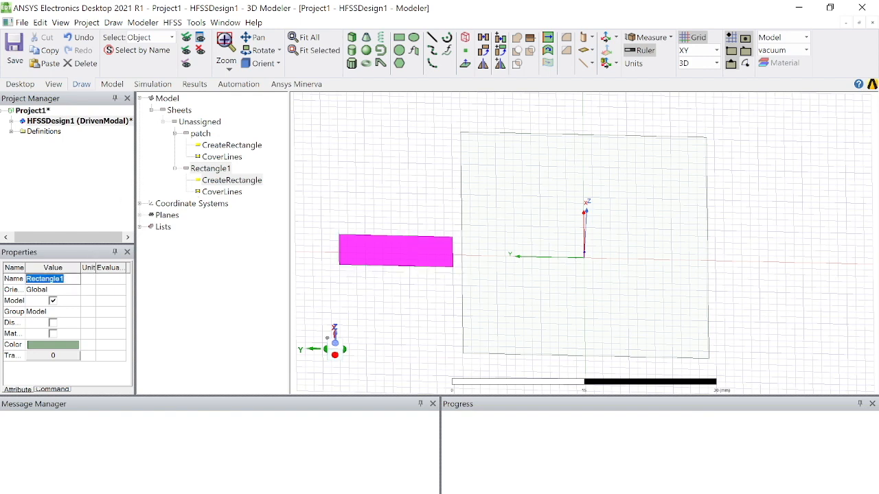
type("feedline")
key("Return")
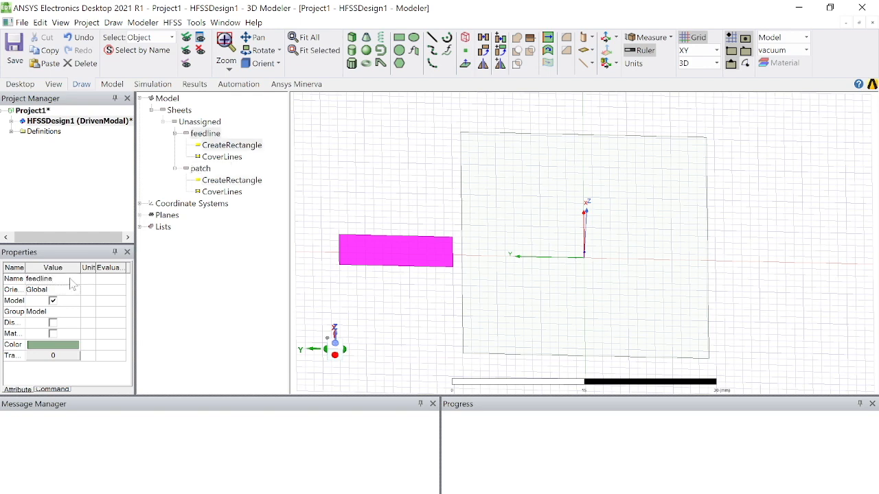
Set the feedline rectangle's XSize to 3.8 mm and YSize to 16.4 mm.
double_click(252, 147)
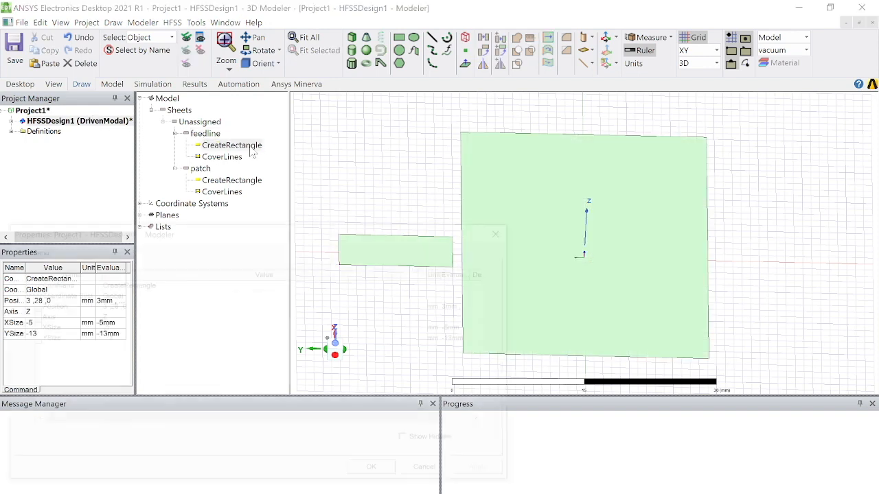
left_click(113, 326)
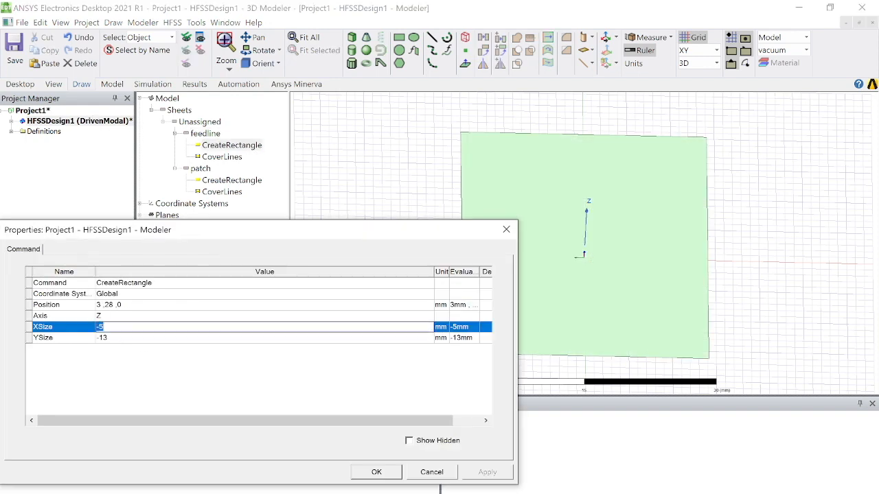
key("BackSpace")
key("BackSpace")
type("3.8")
key("Tab")
key("BackSpace")
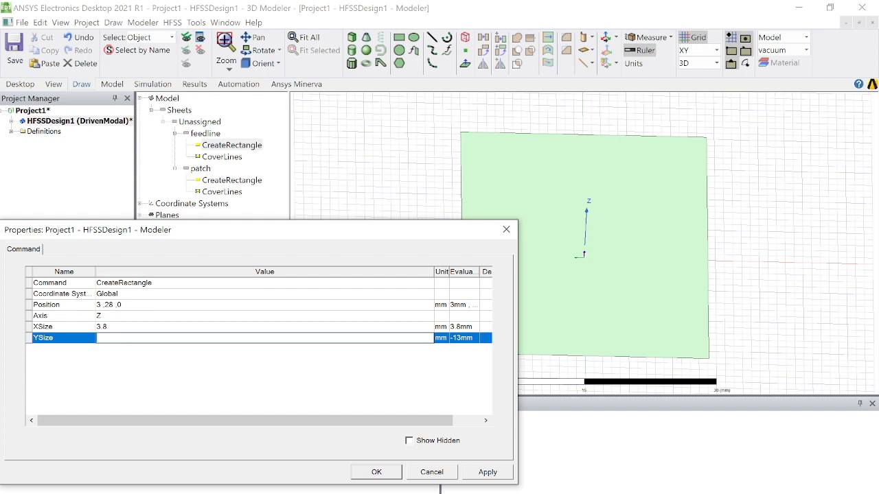
type("16.4")
Set the feedline rectangle's X and Y position to -3.8/2 and 28.085/2 mm and apply the changed properties.
left_click(103, 309)
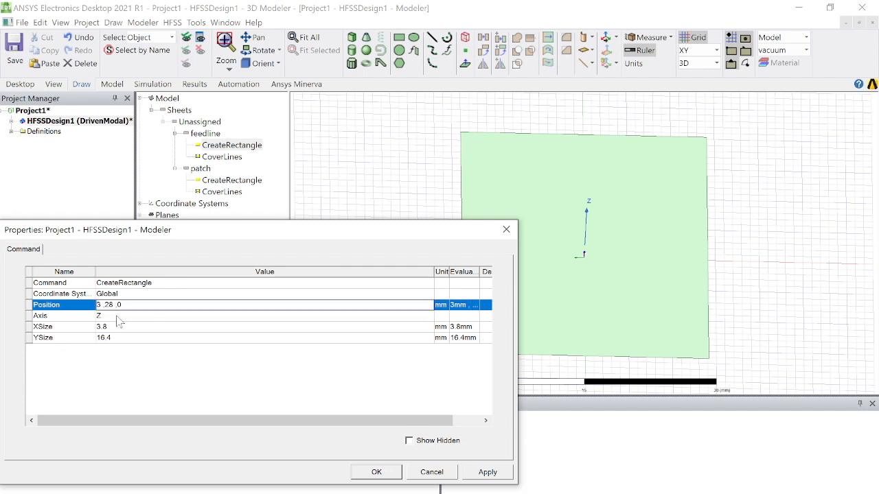
key("BackSpace")
type("3.8/2")
type(".085/2")
left_click(375, 473)
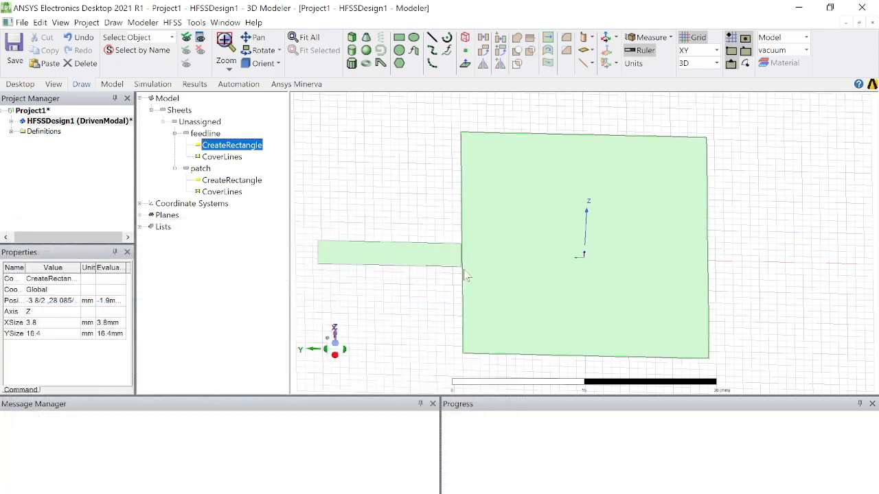
Set the Z coordinate of the feedline rectangle's position to 2 mm.
left_click(248, 144)
double_click(248, 145)
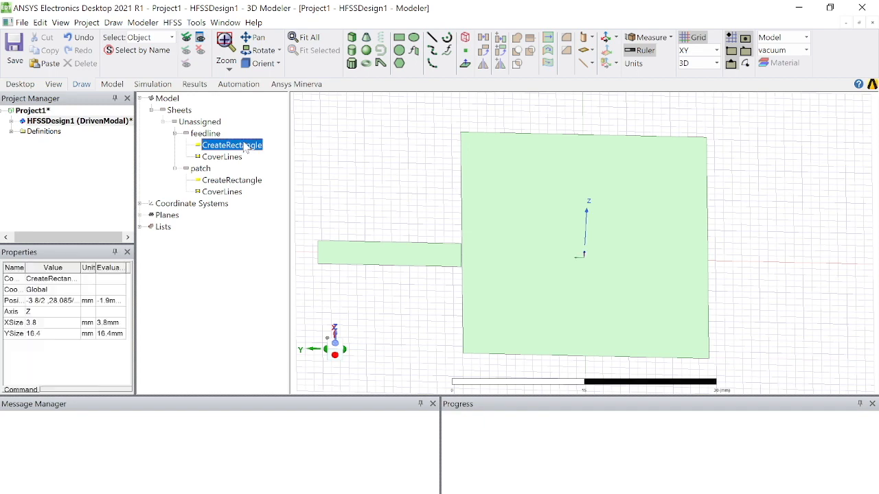
left_click(175, 305)
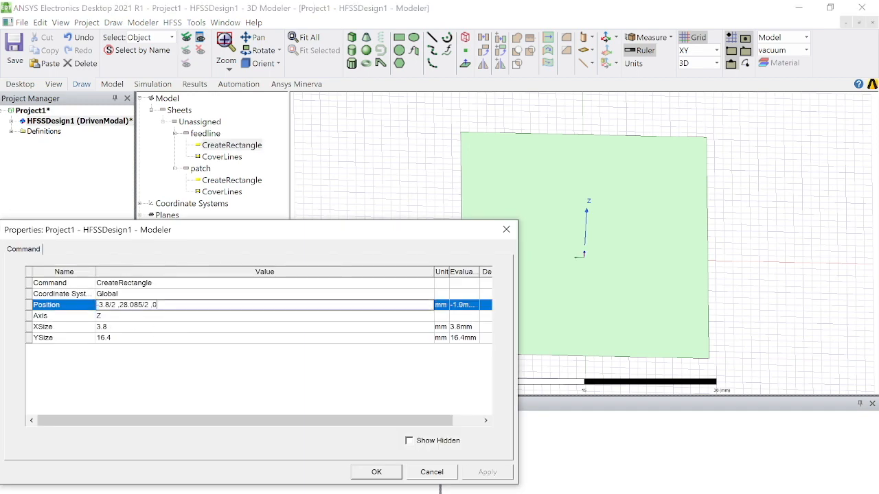
type("2")
left_click(372, 476)
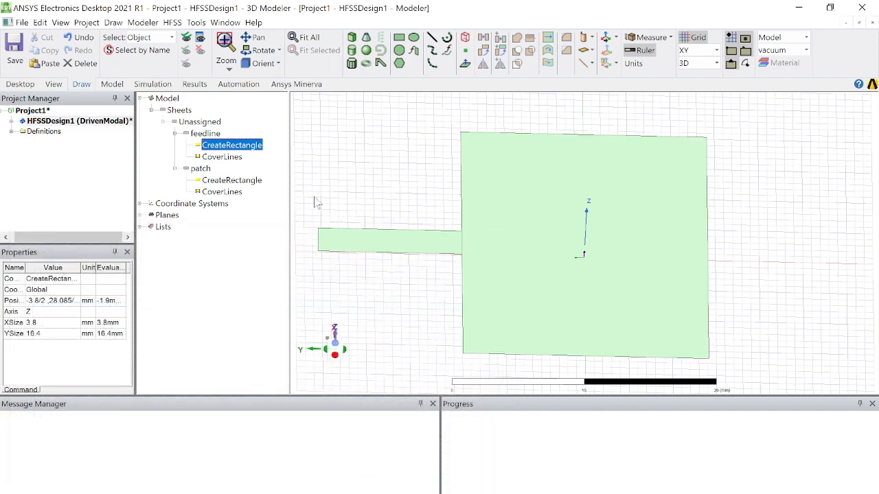
Unite the patch and feedline sheets into one object, with patch as the retained sheet.
left_click(208, 169)
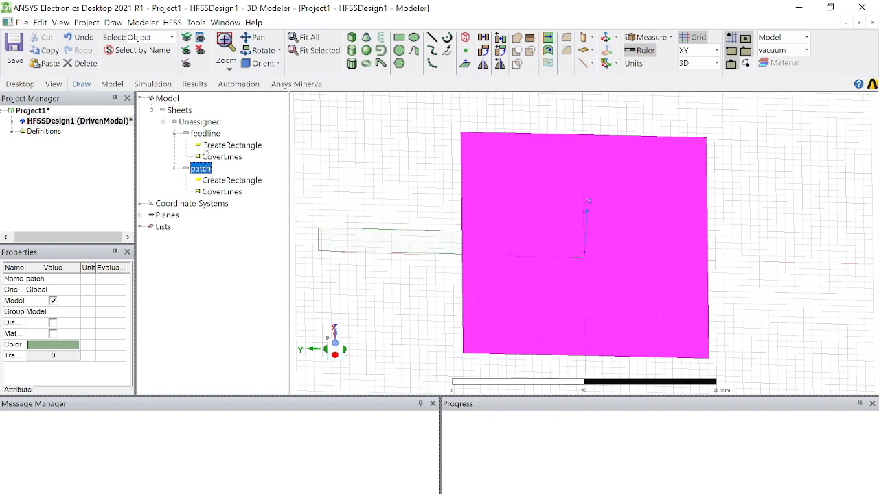
left_click(205, 135, "ctrl")
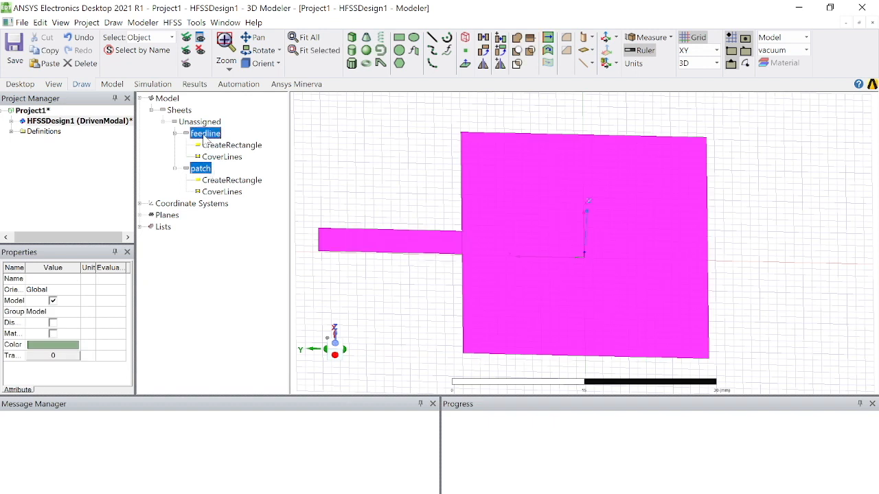
left_click(517, 38)
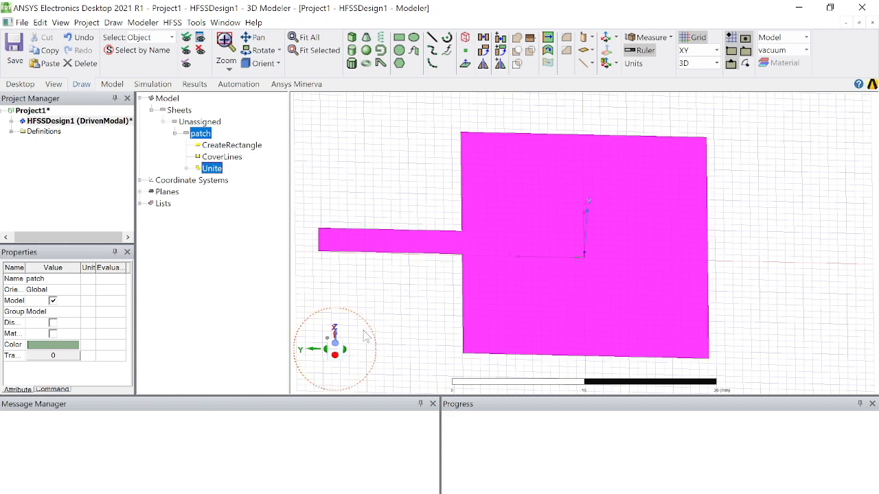
Assign a Perfect E boundary named PerfE1_patch to the united patch and highlight its coverage in the model.
right_click(199, 134)
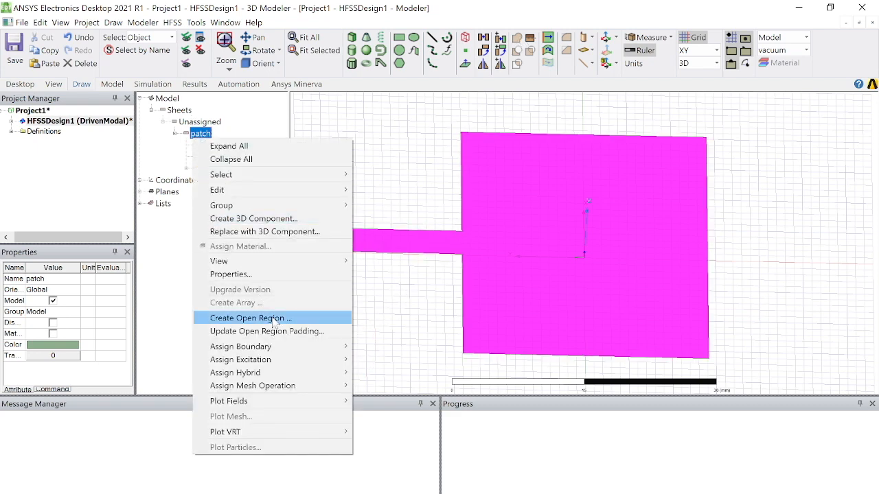
mouse_move(319, 349)
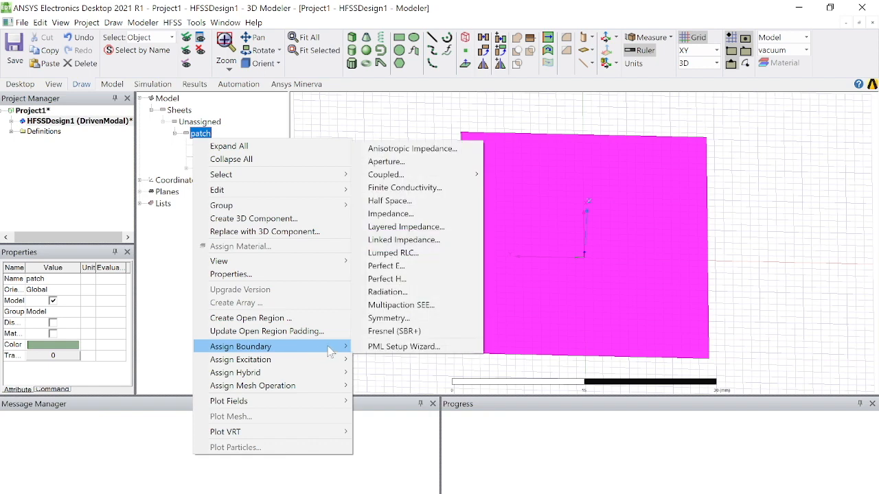
left_click(386, 265)
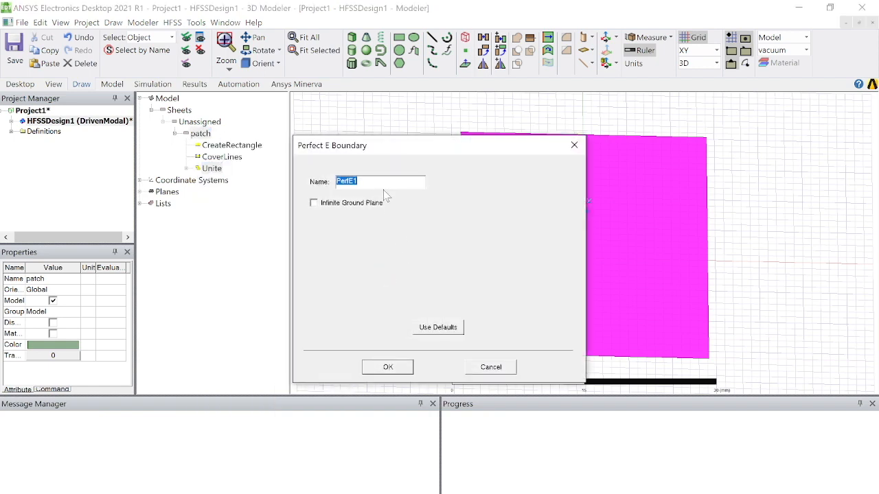
left_click(356, 181)
type("_patch")
key("Return")
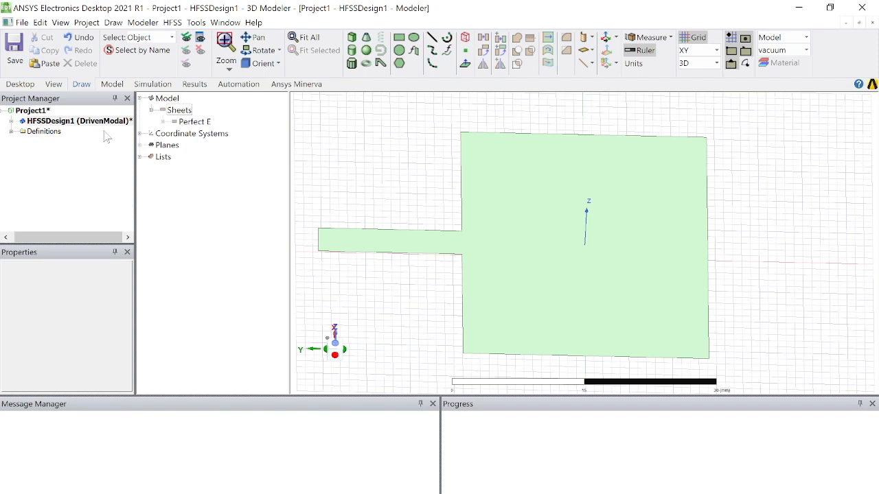
left_click(18, 121)
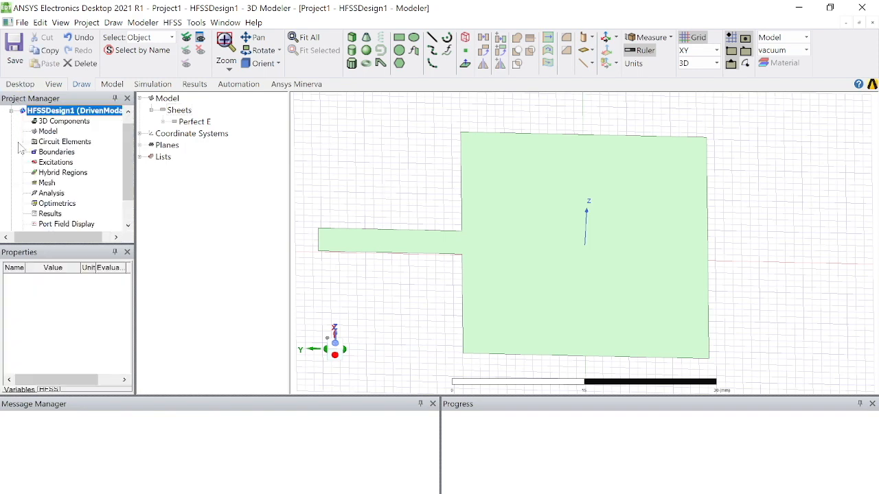
left_click(24, 152)
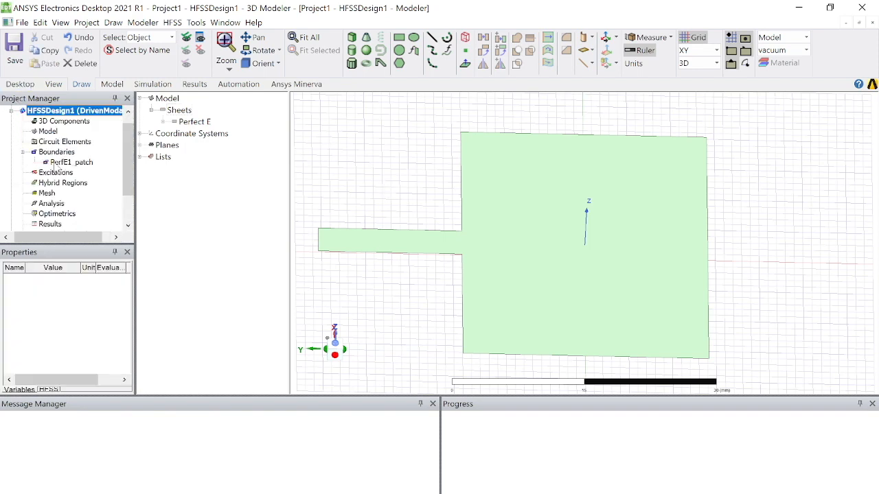
left_click(54, 163)
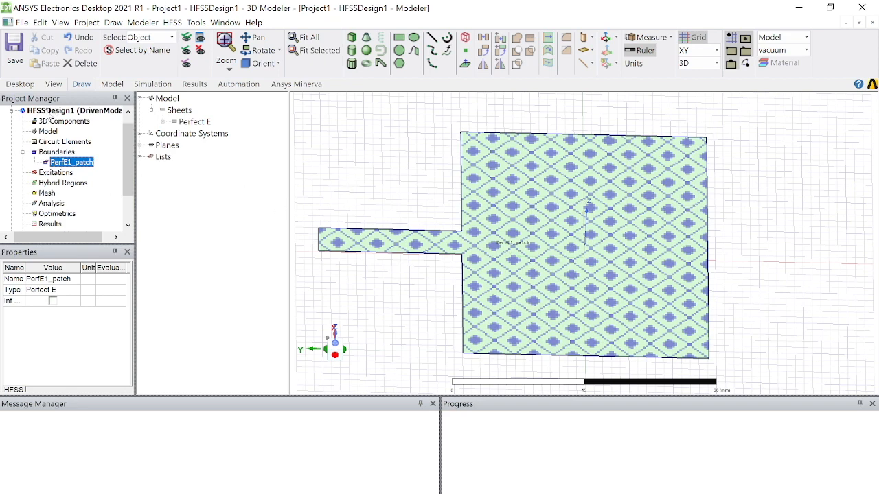
left_click(52, 120)
left_click(56, 110)
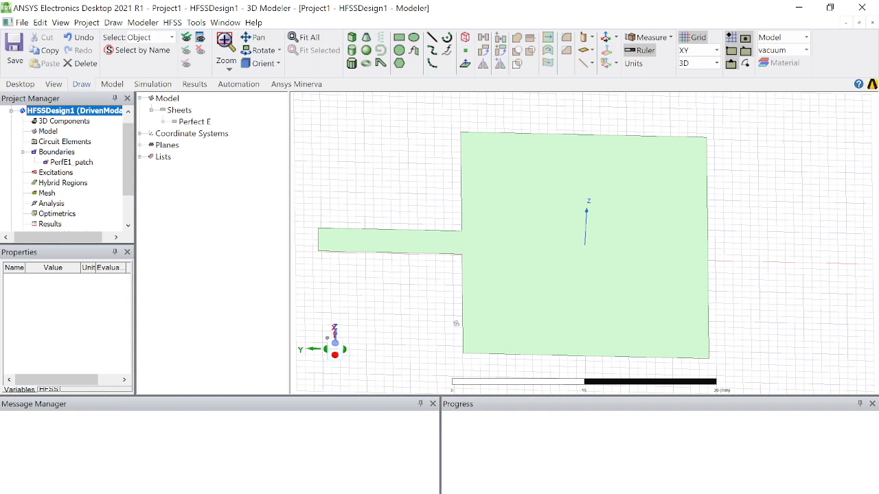
Draw a box about 24 by 49 by 76 mm from the feed line's outer corner past the patch, extending downward in Z.
scroll(458, 312, "down", 3)
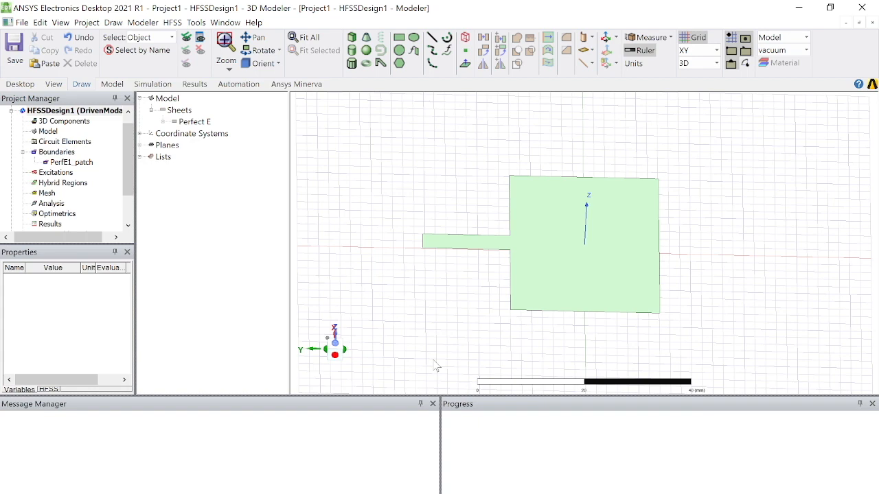
left_click_drag(435, 345, 448, 375, "alt")
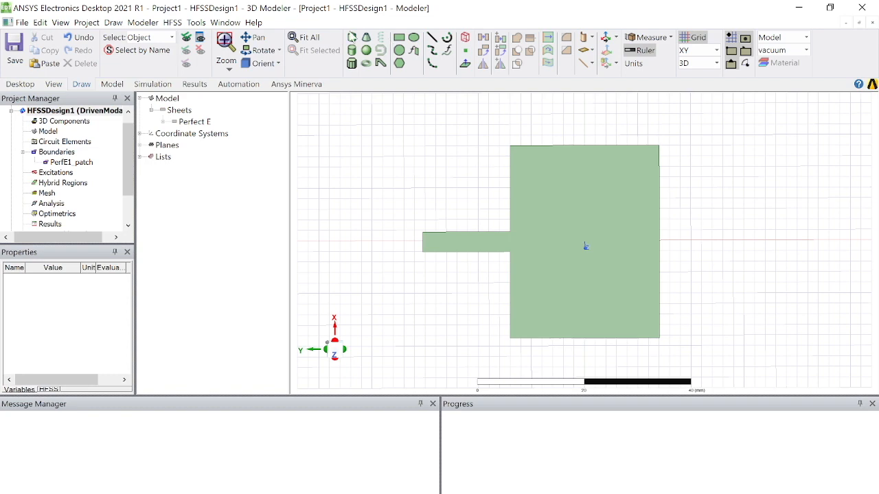
left_click(222, 44)
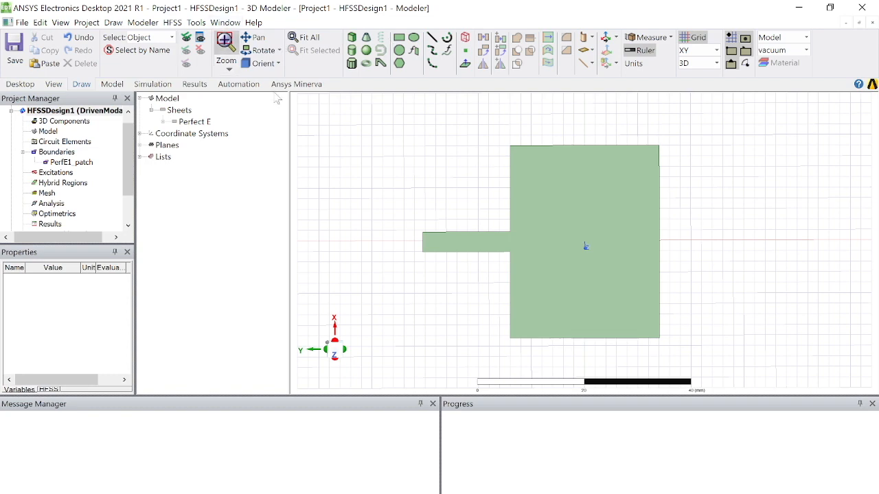
left_click_drag(384, 186, 766, 388)
left_click_drag(328, 138, 775, 352)
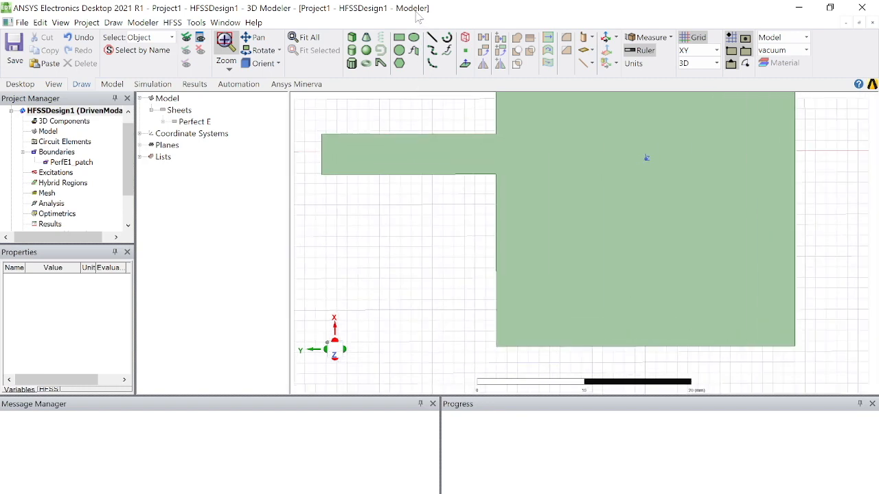
left_click(352, 39)
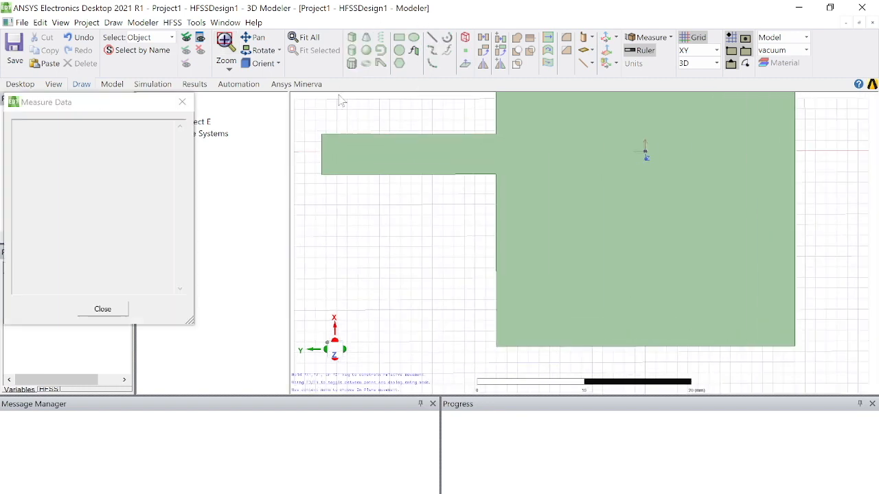
left_click(322, 135)
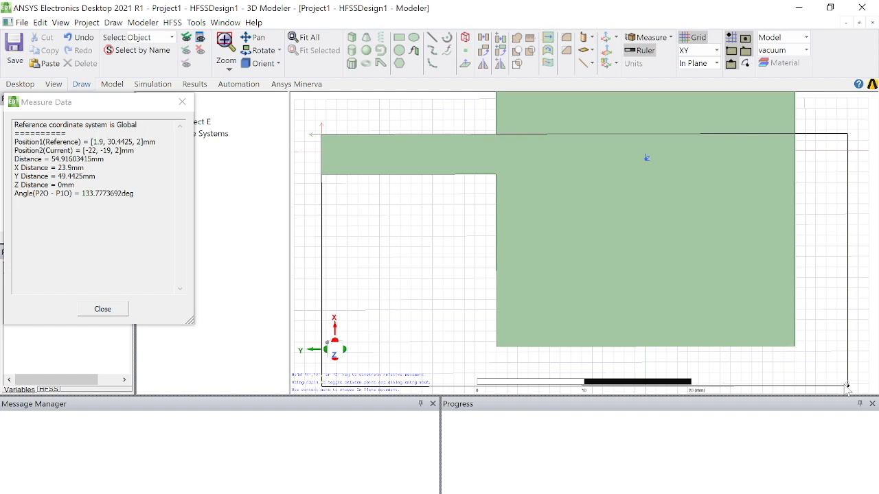
left_click(847, 386)
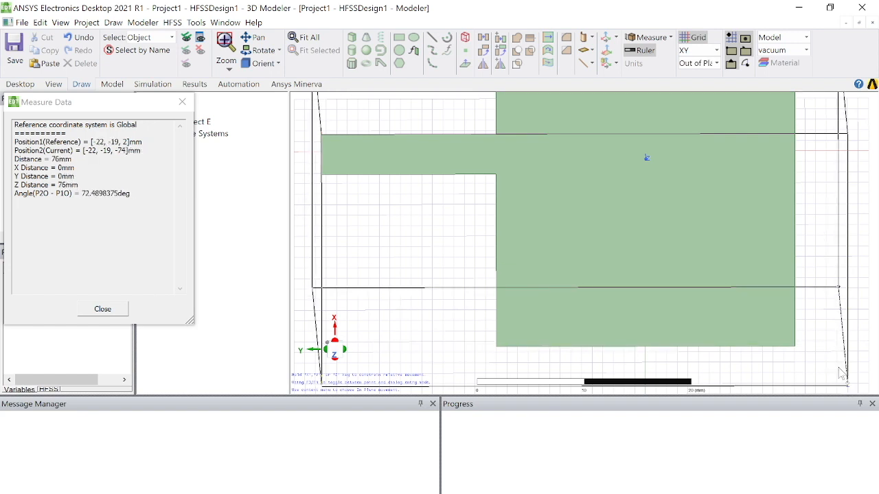
left_click(838, 368)
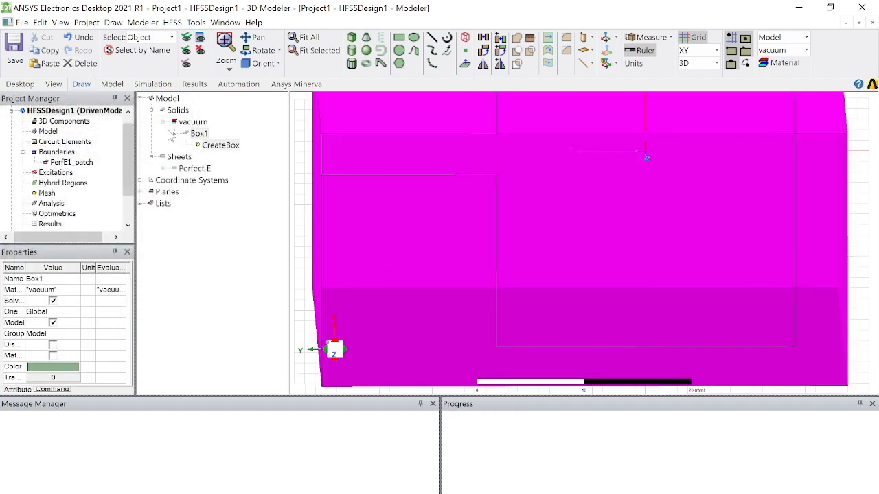
Rename the newly drawn box as substrate.
left_click(34, 278)
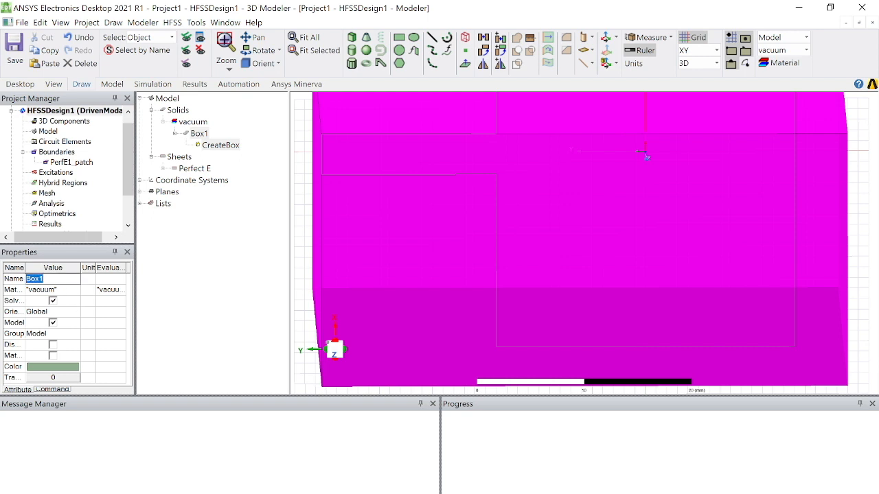
type("substrate")
key("Return")
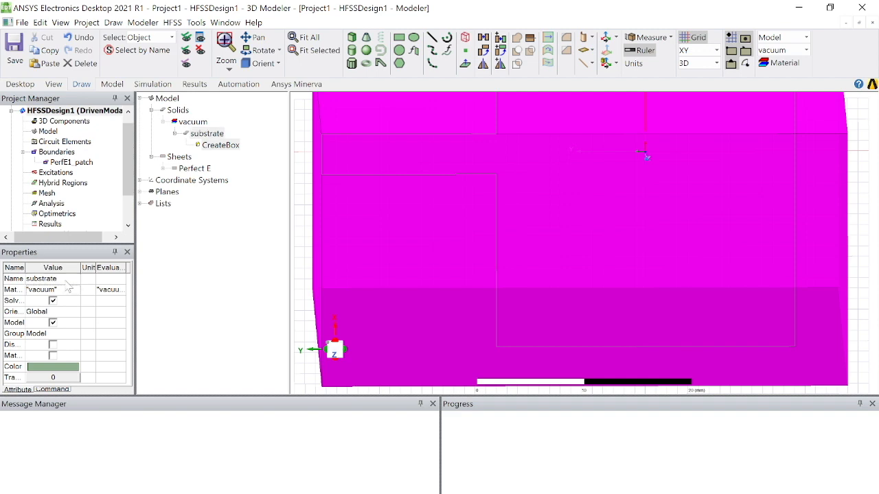
Assign the FR4_epoxy material from the material library to the substrate.
left_click(52, 292)
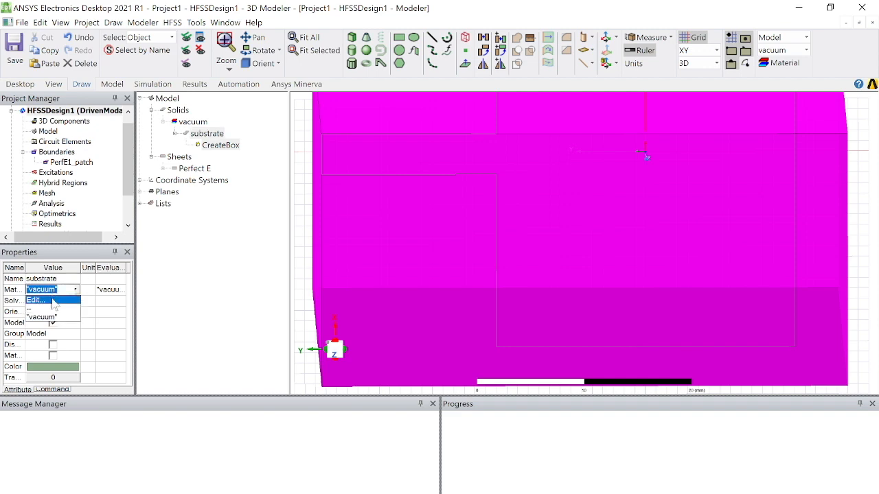
left_click(53, 301)
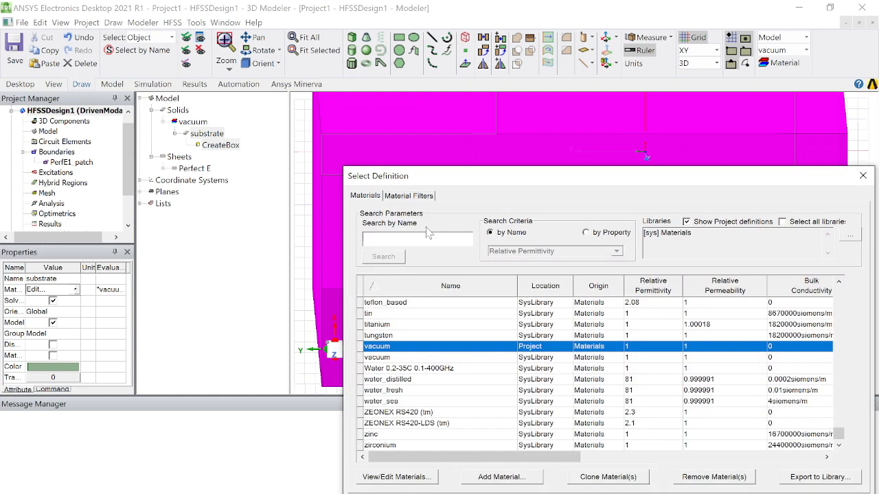
type("fr")
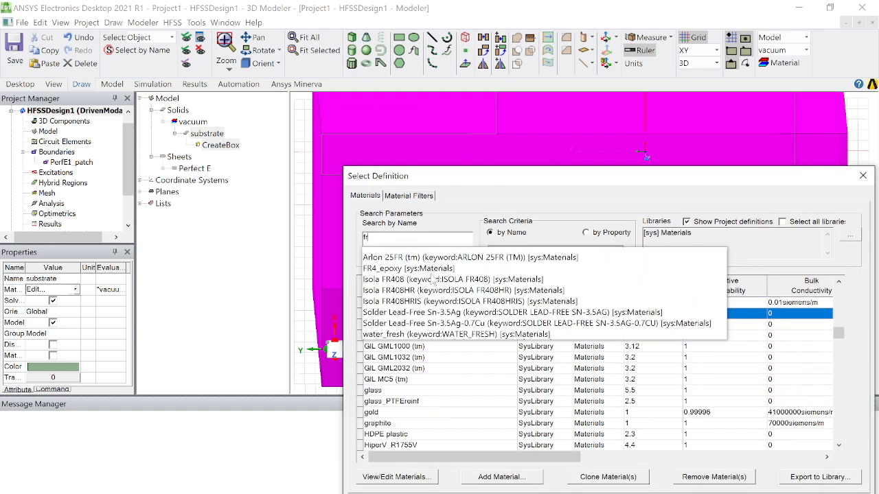
left_click(433, 269)
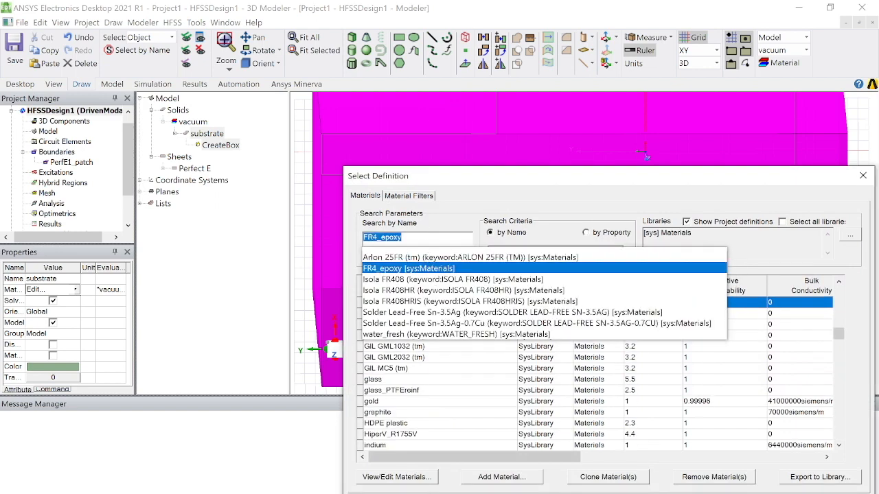
key("Return")
key("Return")
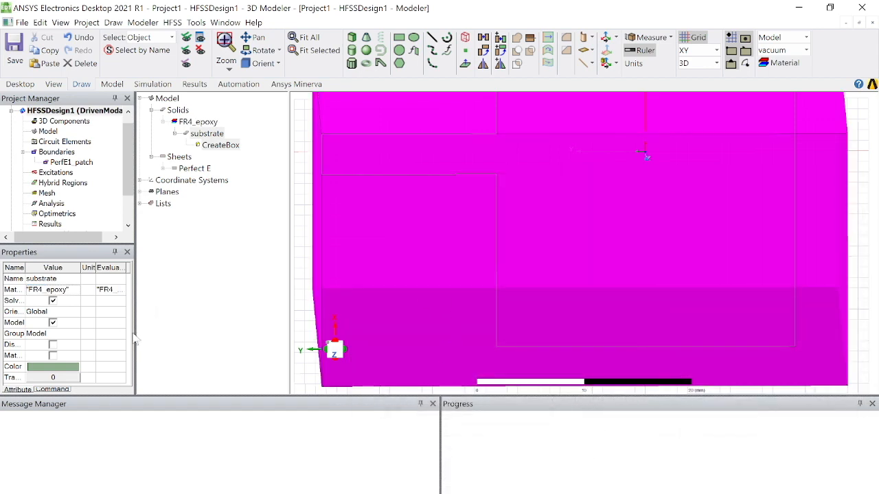
Set the substrate box's Z size to 2 mm and the Z coordinate of its position to 0.
double_click(214, 146)
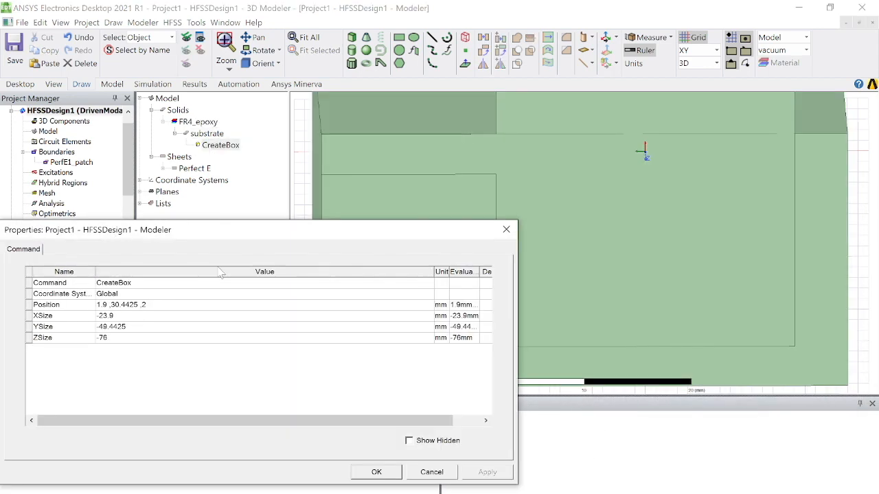
double_click(133, 338)
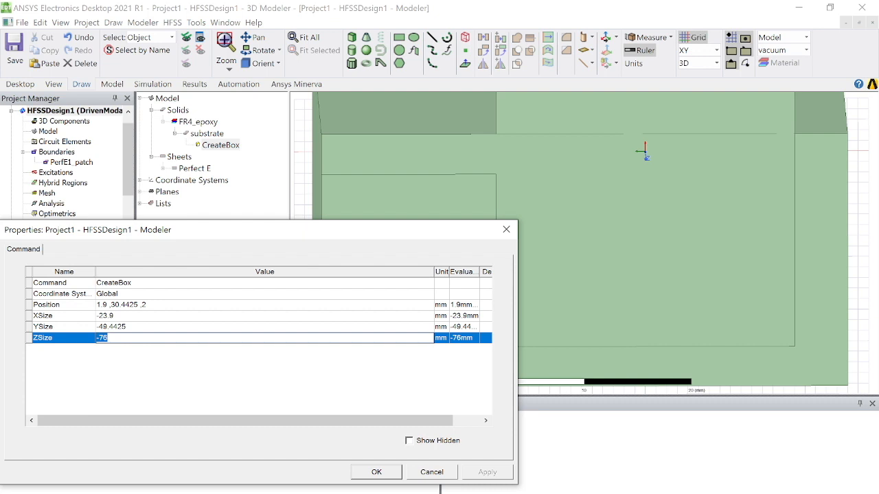
type("2")
left_click(153, 306)
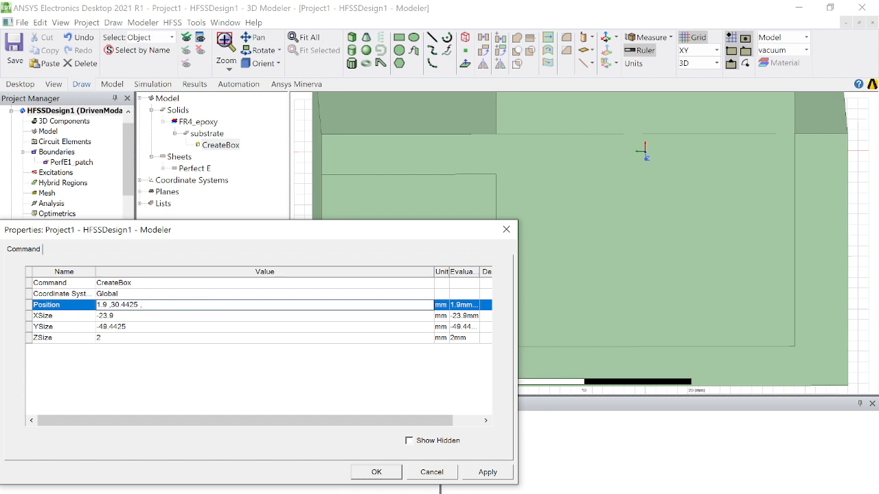
Set the substrate box's X size to -47.8 mm and the X coordinate of its position to 47.8/2.
left_click(130, 320)
left_click(116, 316)
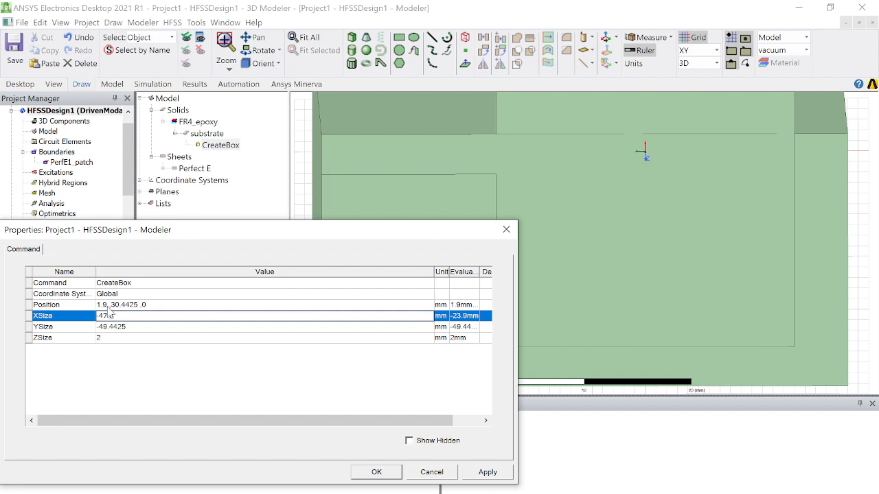
key("Up")
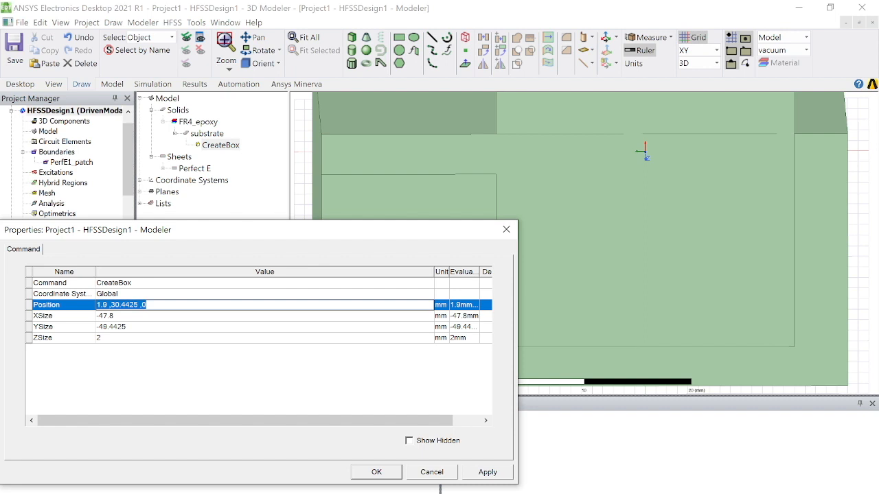
left_click(139, 305)
key("BackSpace")
key("BackSpace")
key("BackSpace")
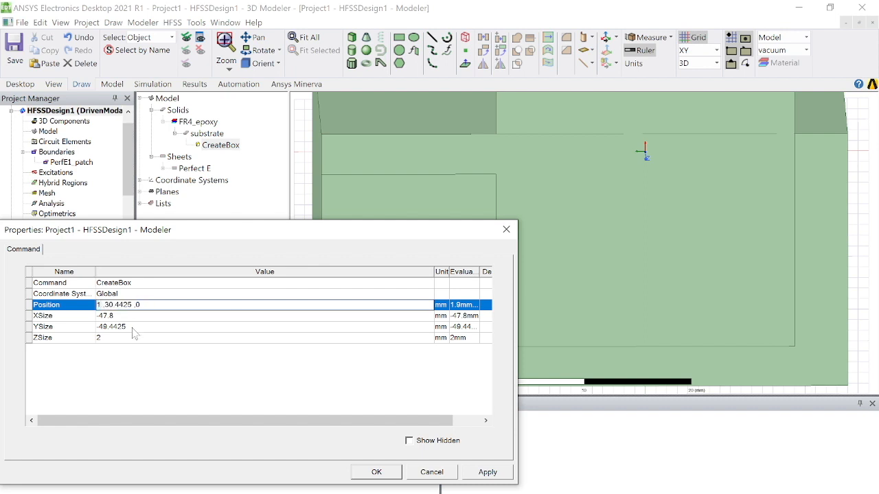
type("47.8/2")
left_click(384, 472)
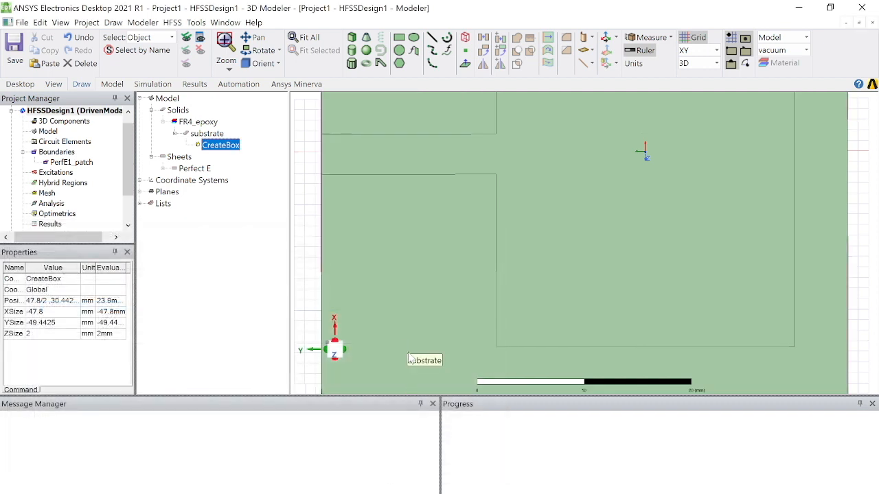
Draw a rectangle about 48 by 49 mm between opposite corners of the substrate's top face and name it ground.
left_click_drag(410, 346, 460, 422, "alt+shift")
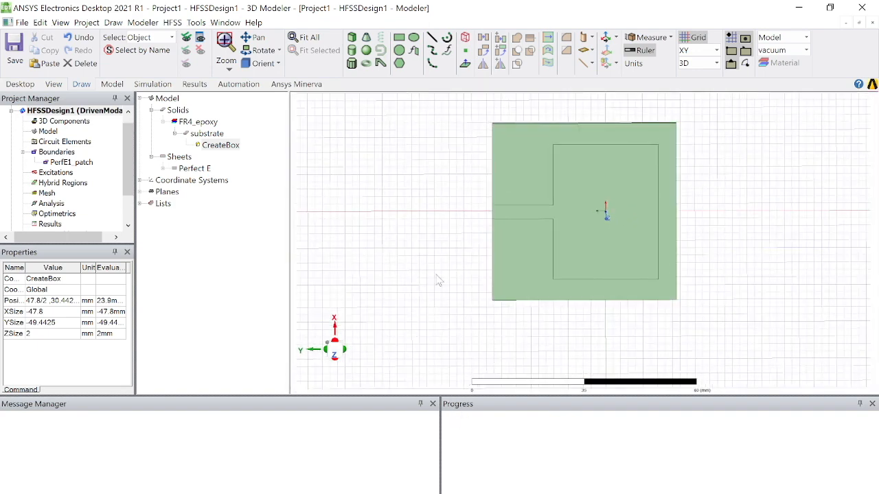
left_click(397, 39)
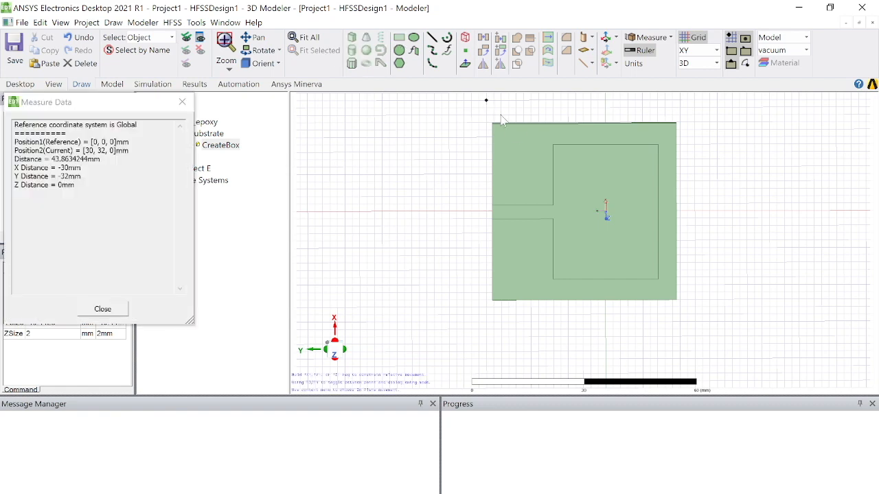
left_click(494, 124)
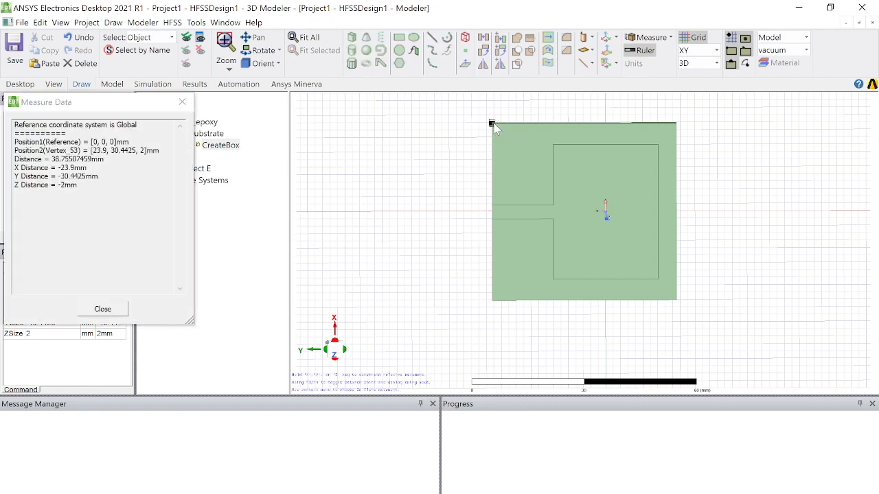
left_click(676, 300)
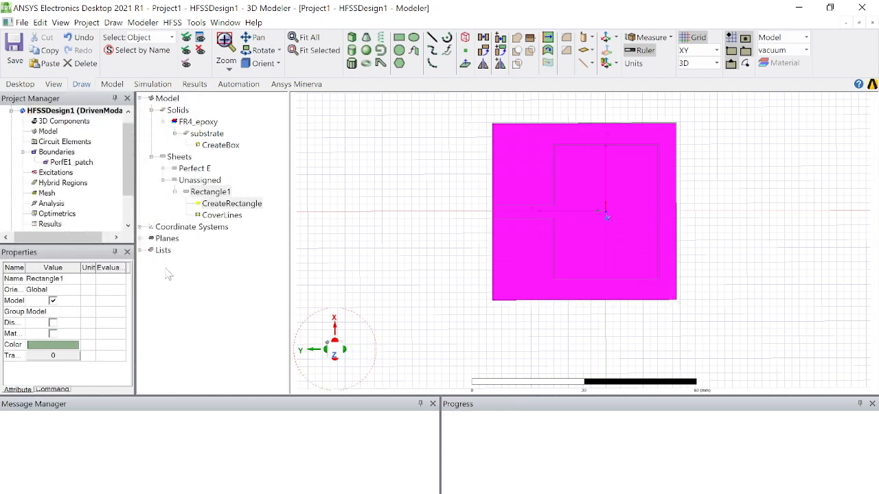
left_click(74, 278)
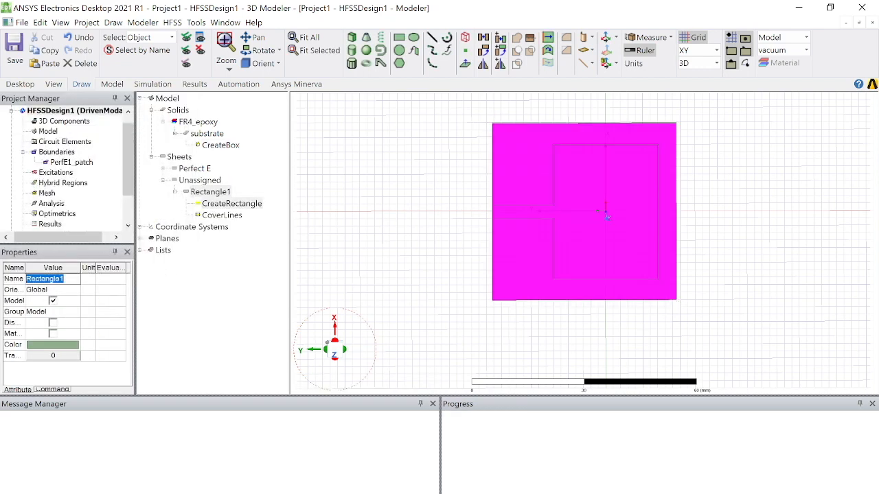
type("ground")
key("Return")
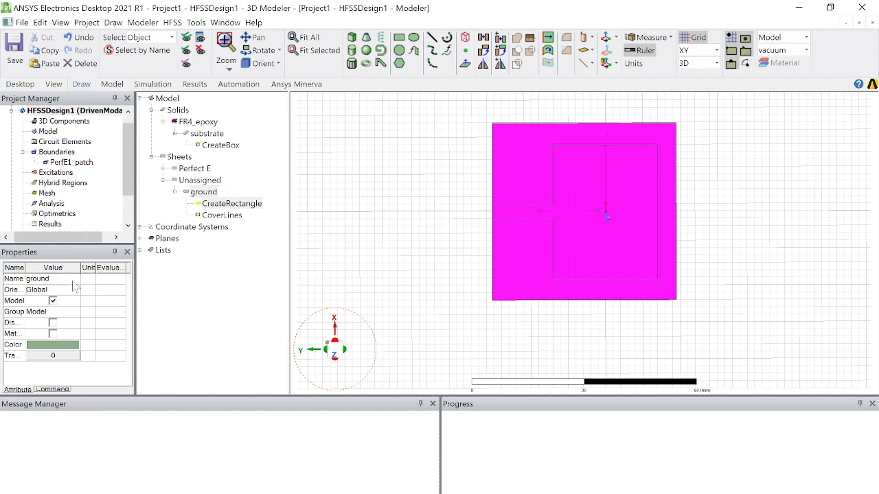
Assign a Perfect E boundary named PerfE1_ground to the ground sheet.
right_click(204, 194)
left_click(204, 195)
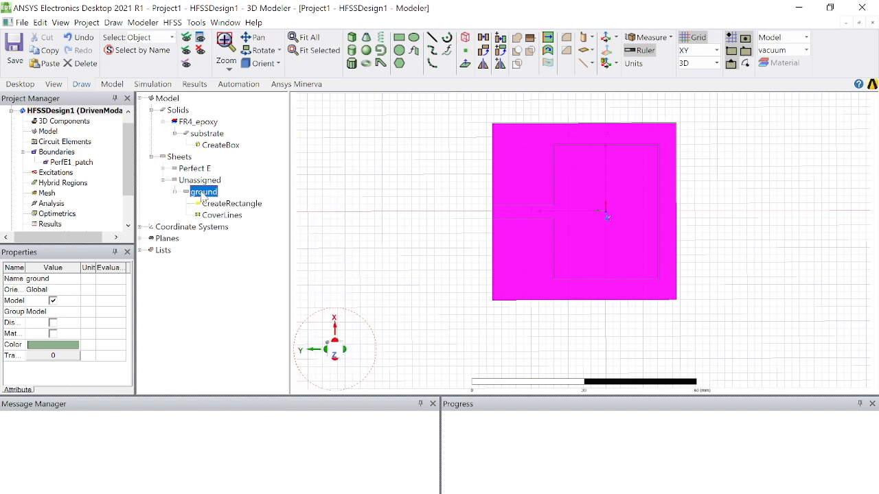
right_click(205, 195)
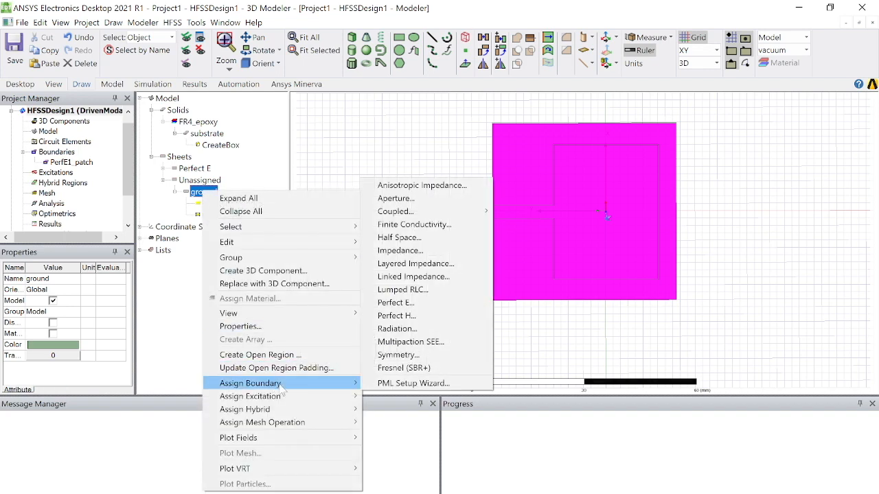
mouse_move(328, 389)
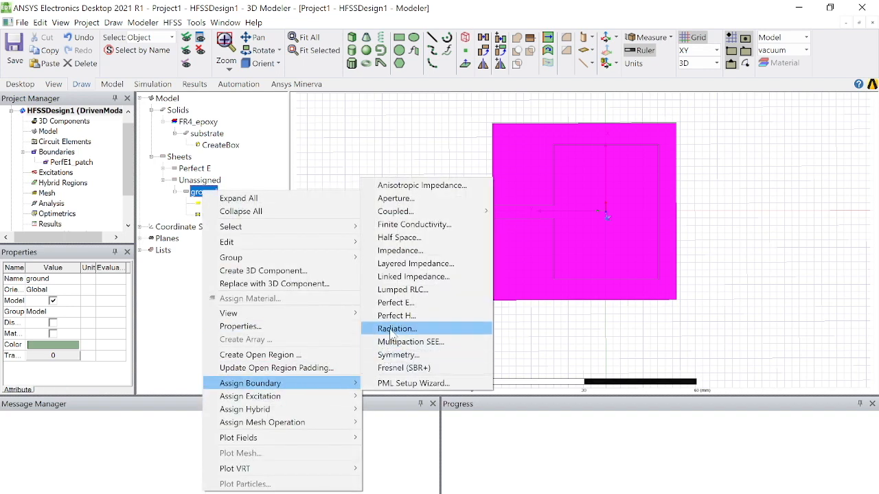
left_click(396, 303)
left_click(358, 181)
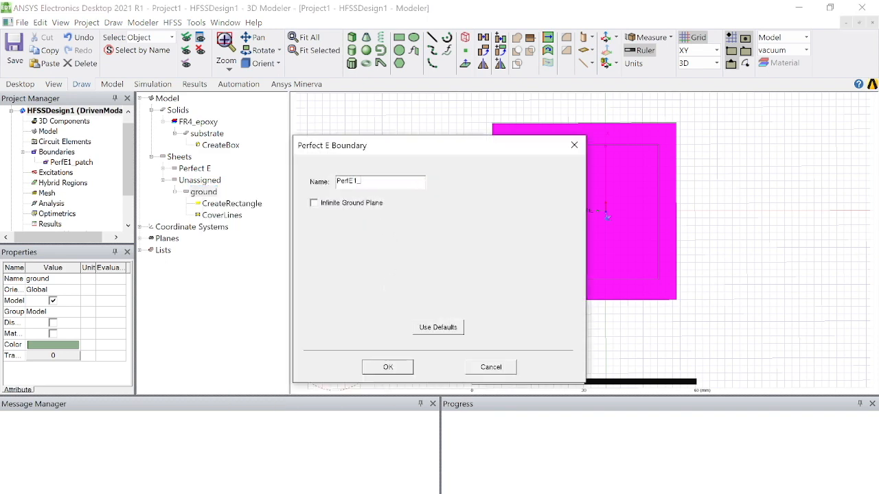
type("_ground")
key("Return")
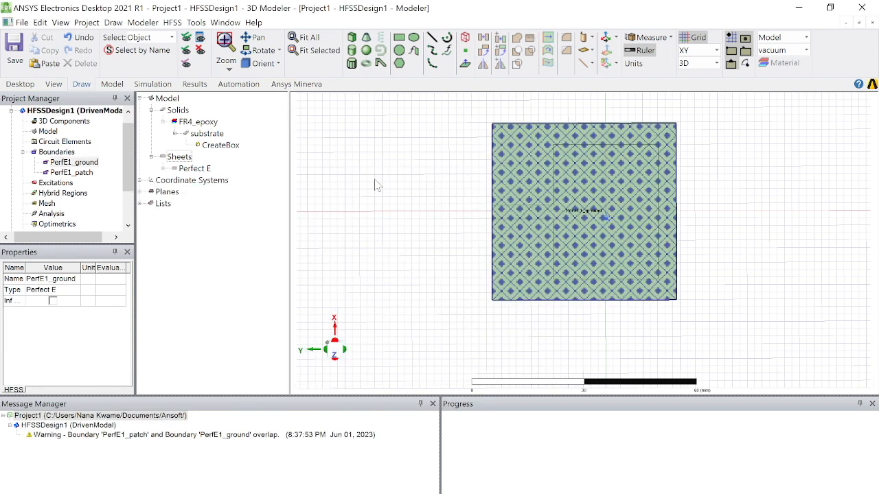
List the Perfect E sheets in the model tree and set the patch sheet's color to yellow.
left_click(51, 112)
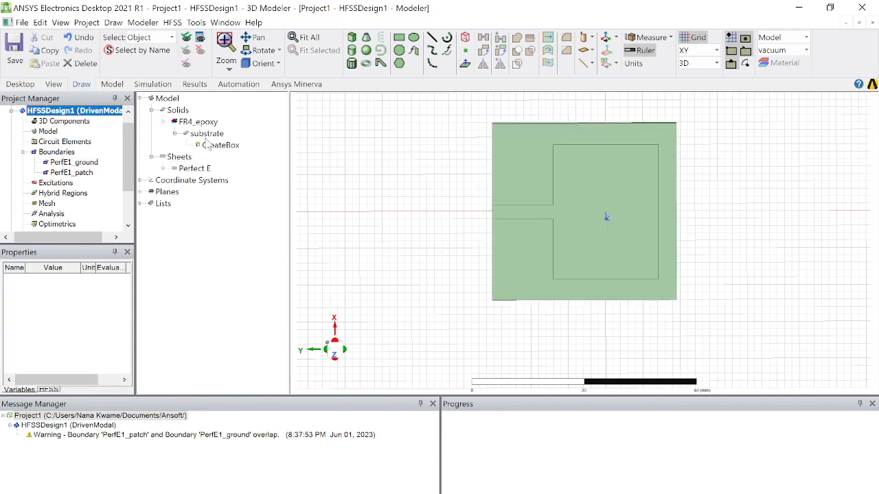
left_click(164, 168)
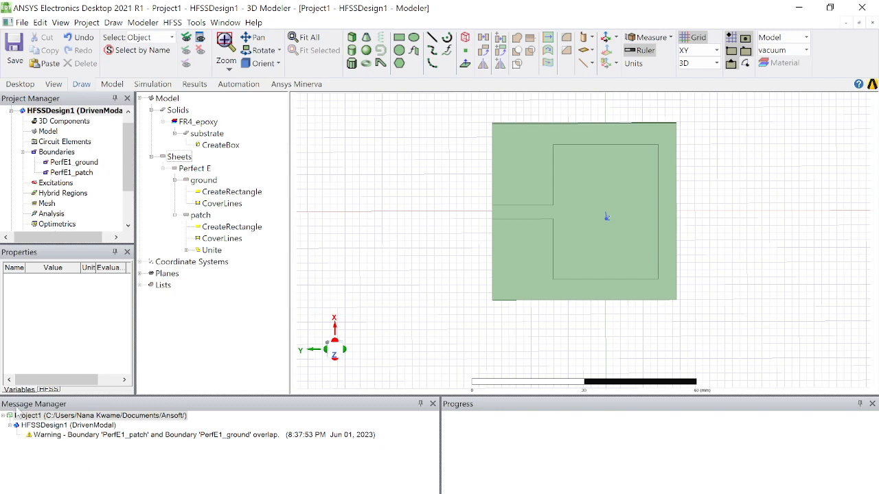
left_click(198, 217)
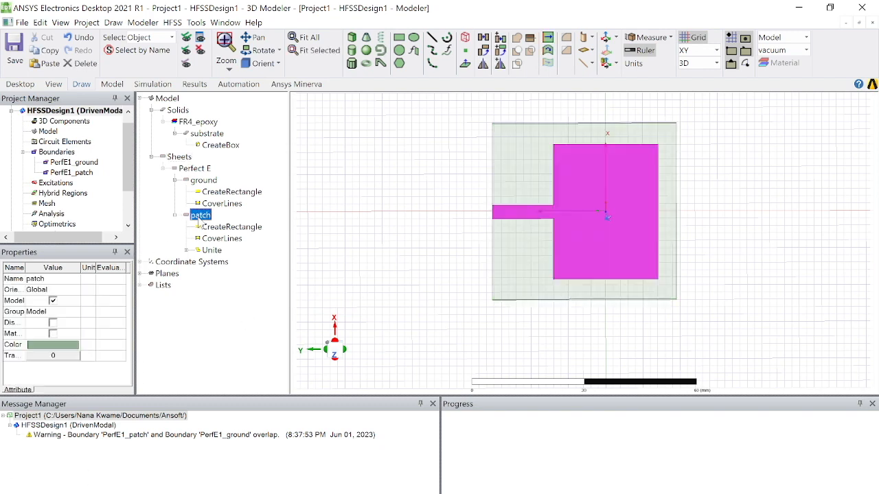
left_click(77, 344)
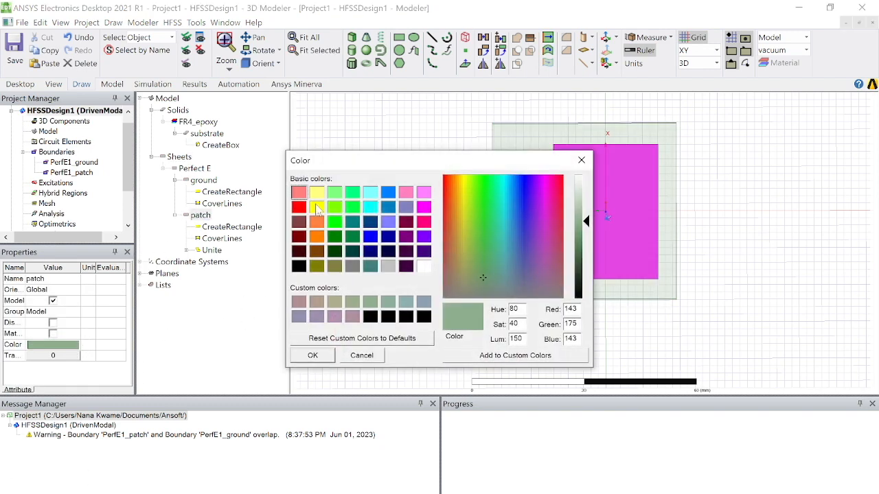
left_click(317, 207)
left_click(312, 355)
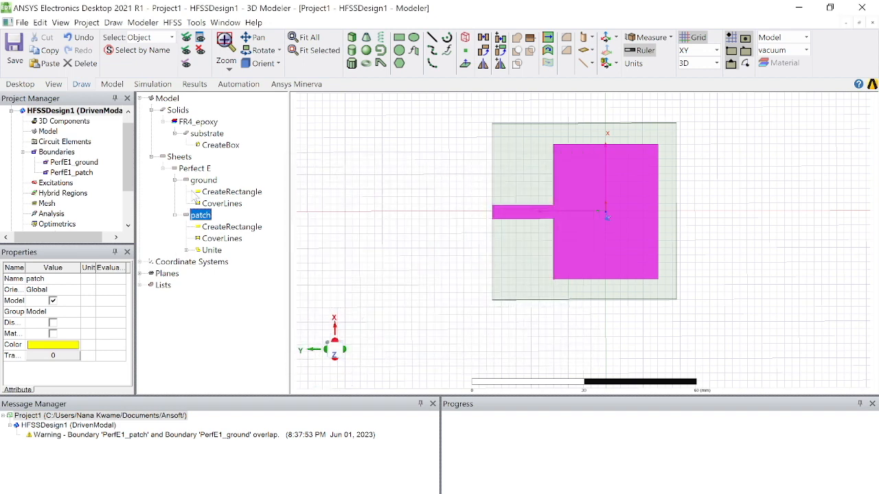
Set the ground sheet's color to yellow and clear the selection.
left_click(202, 182)
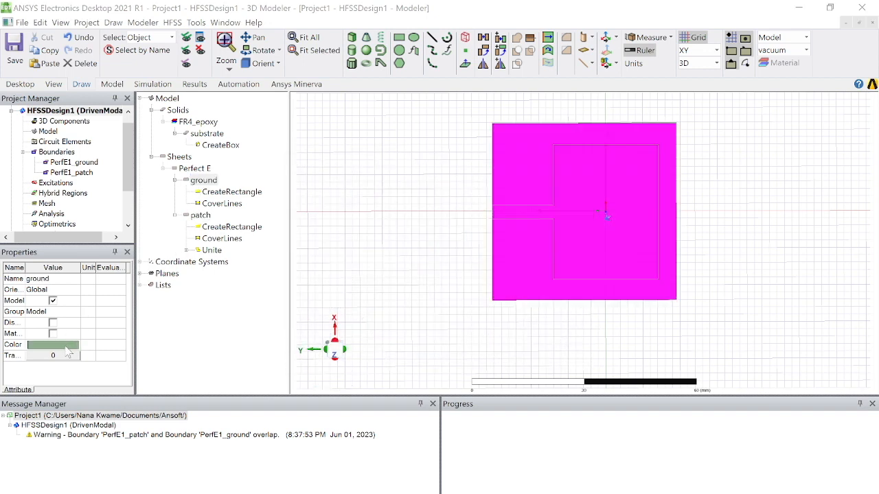
left_click(69, 345)
left_click(316, 206)
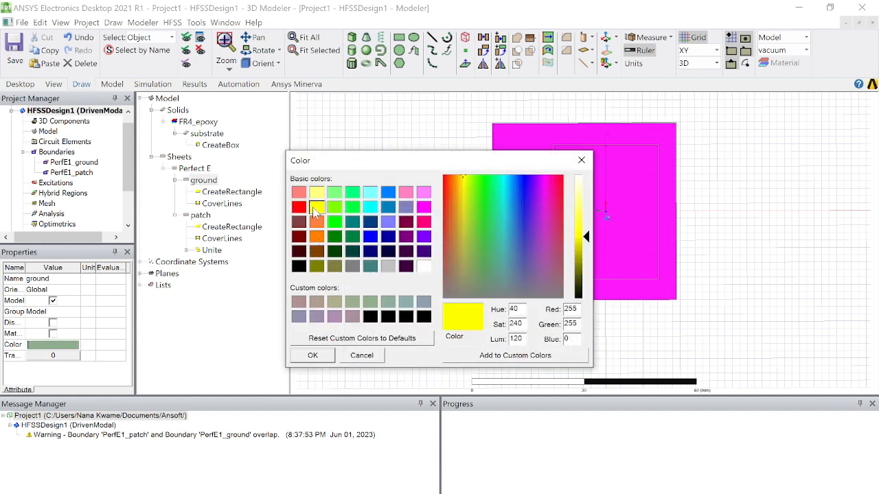
left_click(313, 356)
left_click(594, 351)
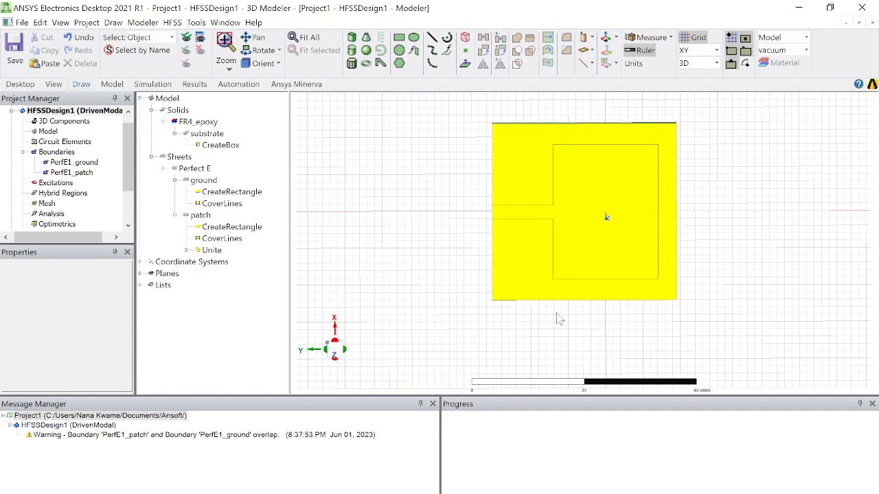
Shift the ground sheet down to the substrate's underside by setting its rectangle position to 23.9, 30.4425, 0 mm.
left_click(204, 134)
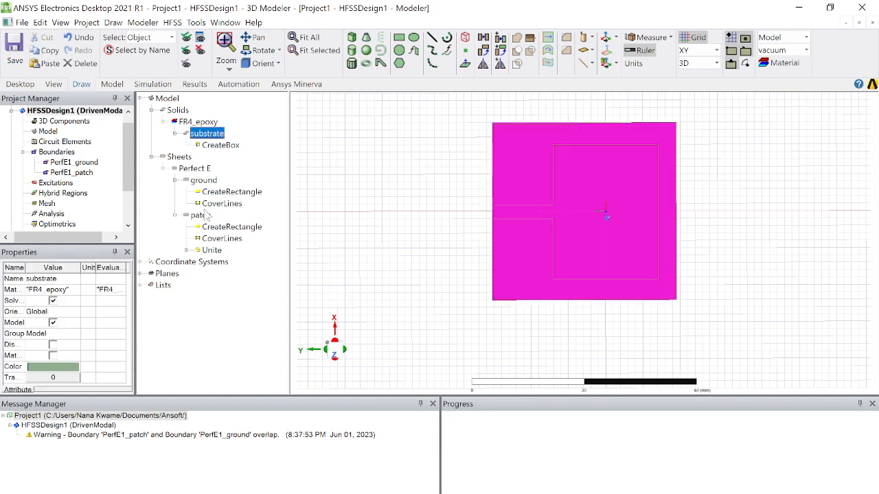
left_click(201, 216)
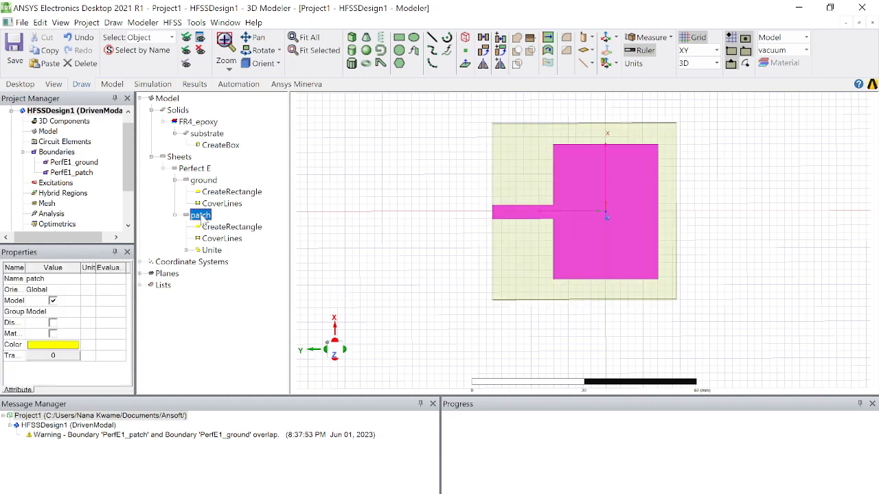
left_click(379, 316)
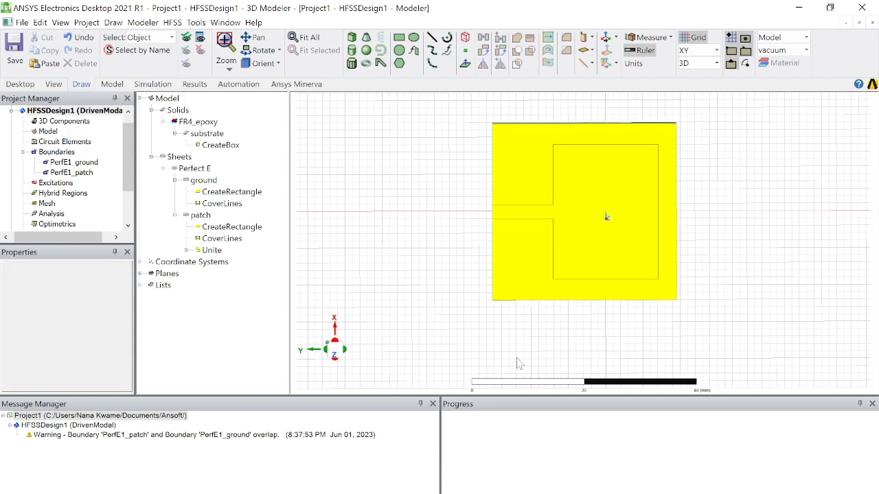
mouse_move(534, 365)
middle_mouse_down()
mouse_move(547, 290)
mouse_move(569, 300)
mouse_move(526, 300)
mouse_move(569, 313)
middle_mouse_up()
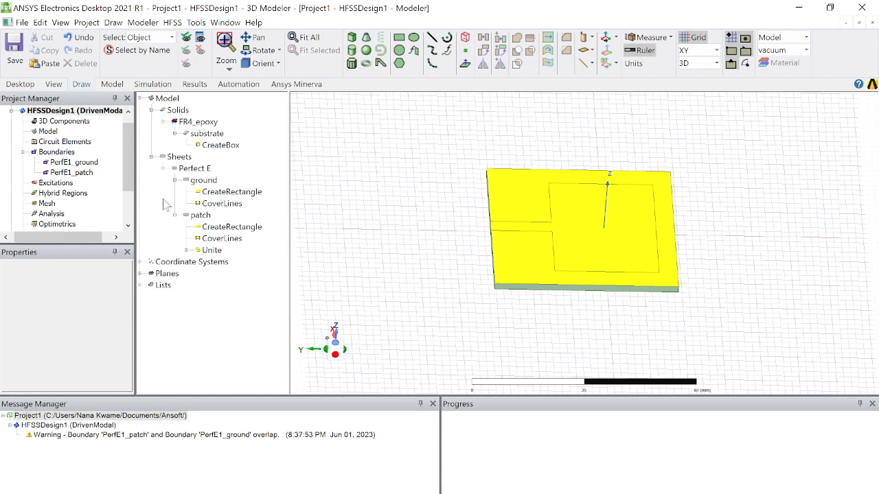
double_click(212, 191)
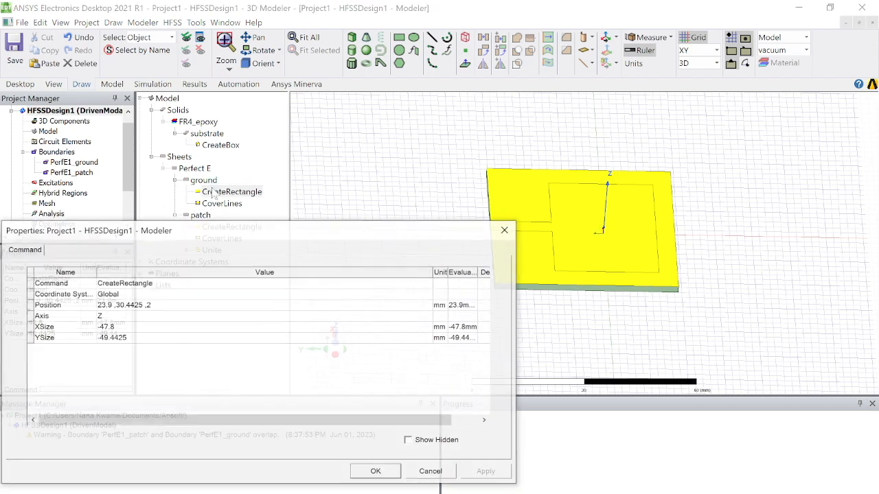
left_click(157, 307)
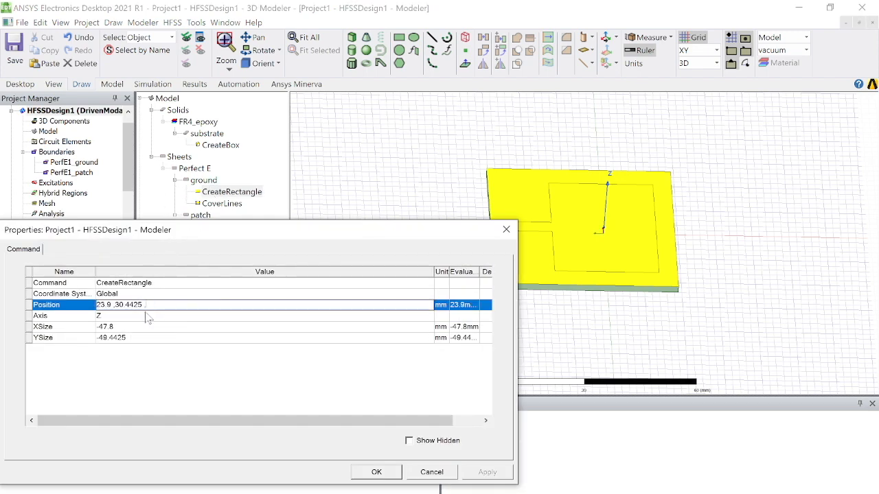
left_click(364, 477)
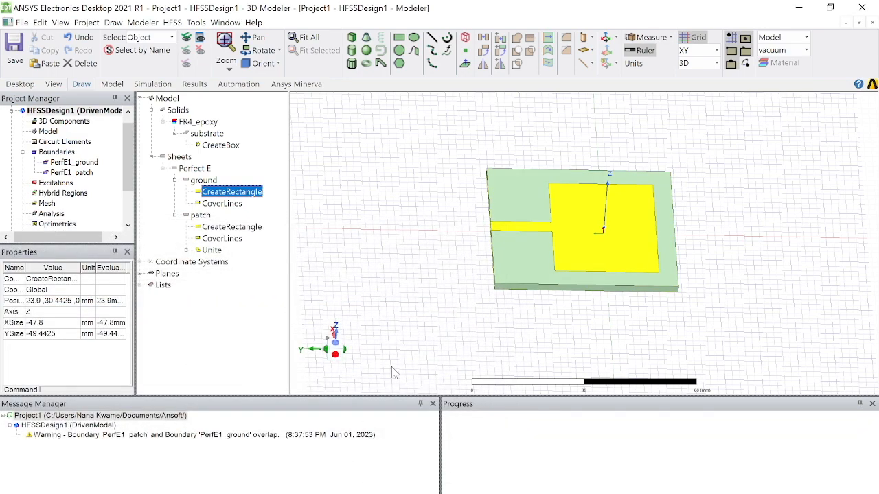
Orient the model toward the feed line's open end and set the drawing plane to XZ.
middle_click_drag(433, 351, 583, 202)
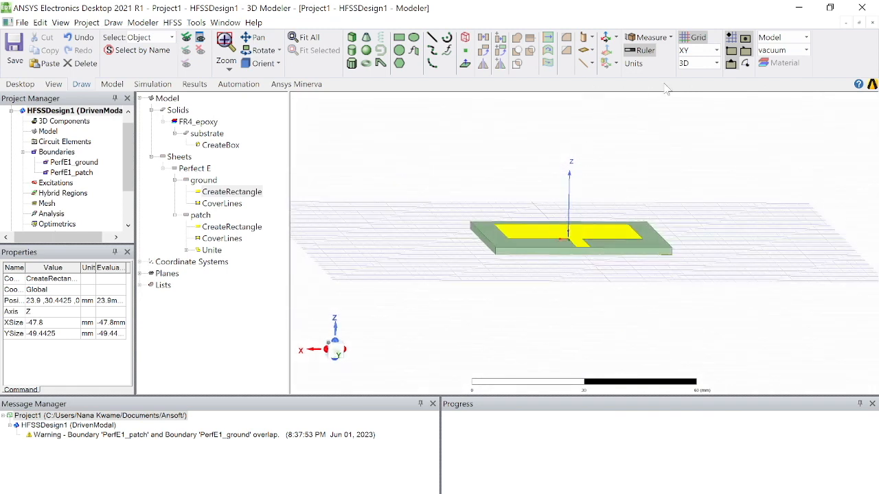
left_click(711, 52)
left_click(717, 87)
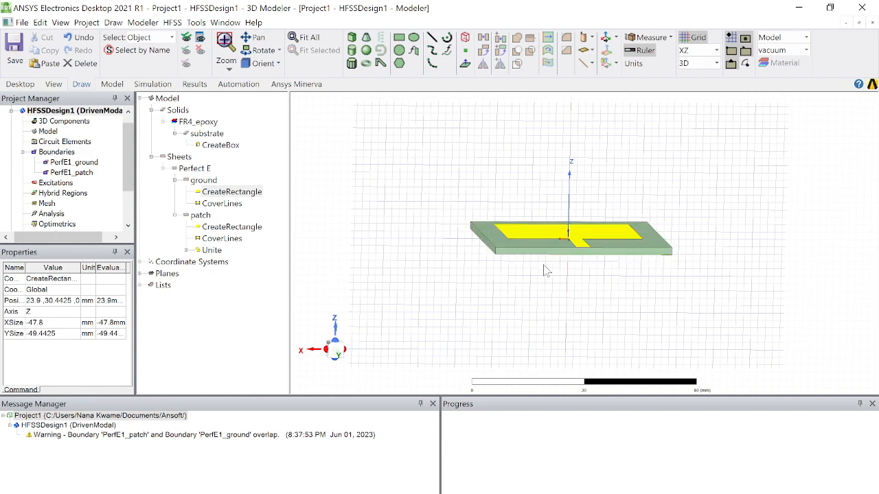
left_click(224, 40)
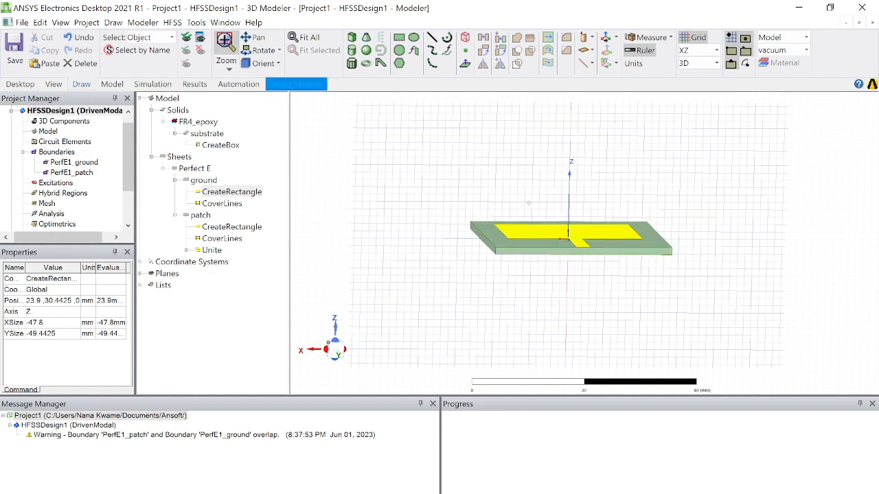
left_click_drag(553, 229, 663, 266)
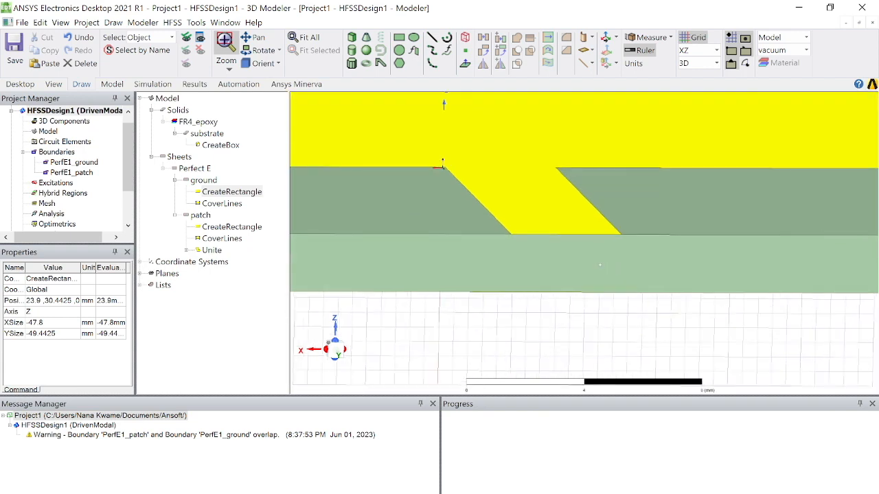
key("ctrl+m")
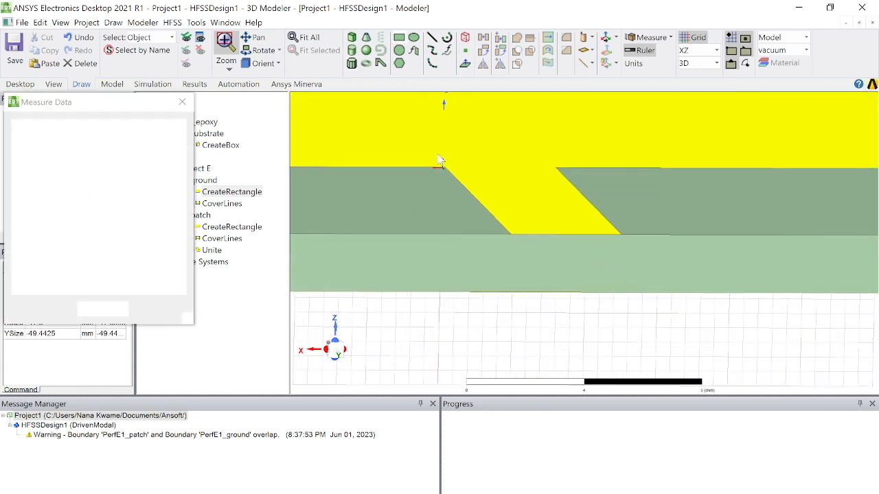
left_click(510, 236)
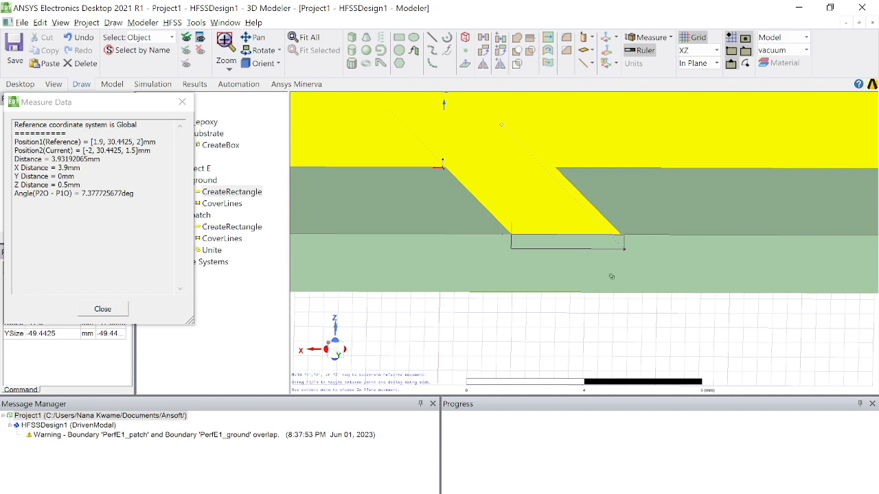
scroll(610, 276, "up", 5)
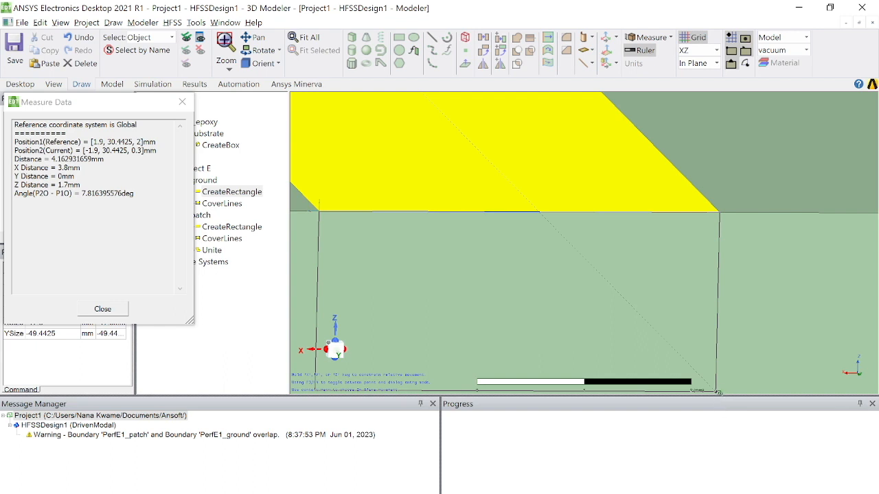
scroll(718, 391, "down", 5)
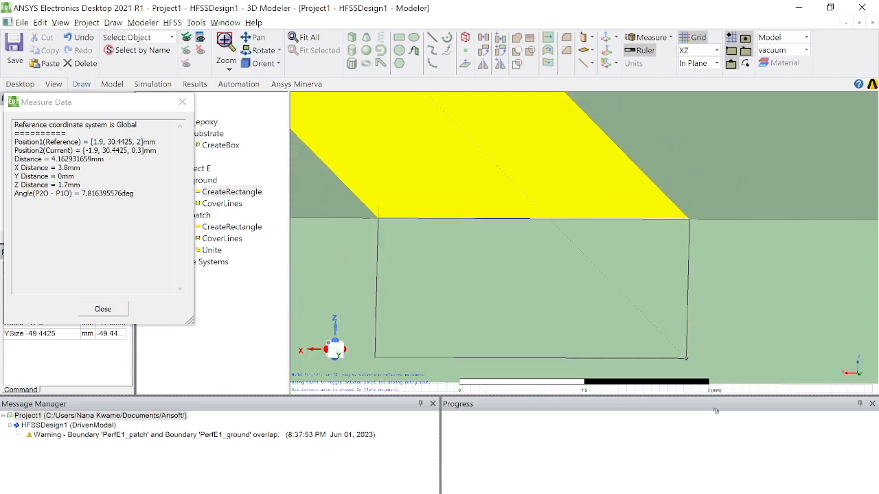
scroll(712, 421, "down", 2)
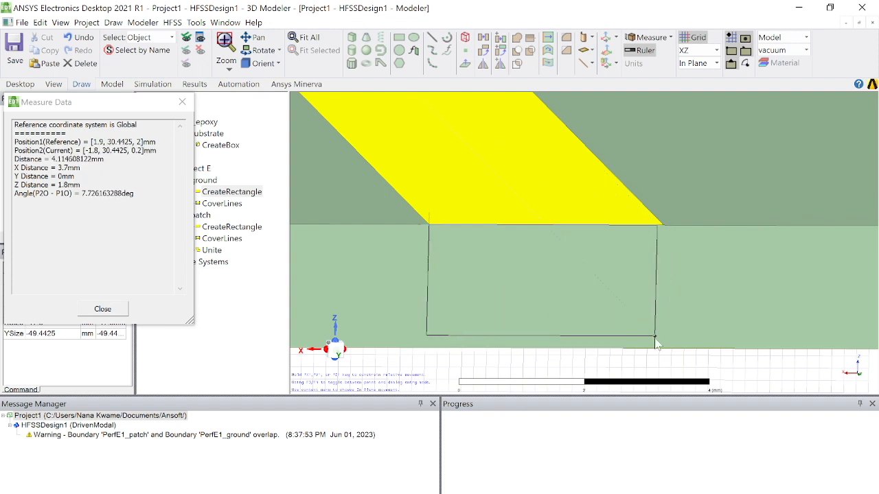
key("Escape")
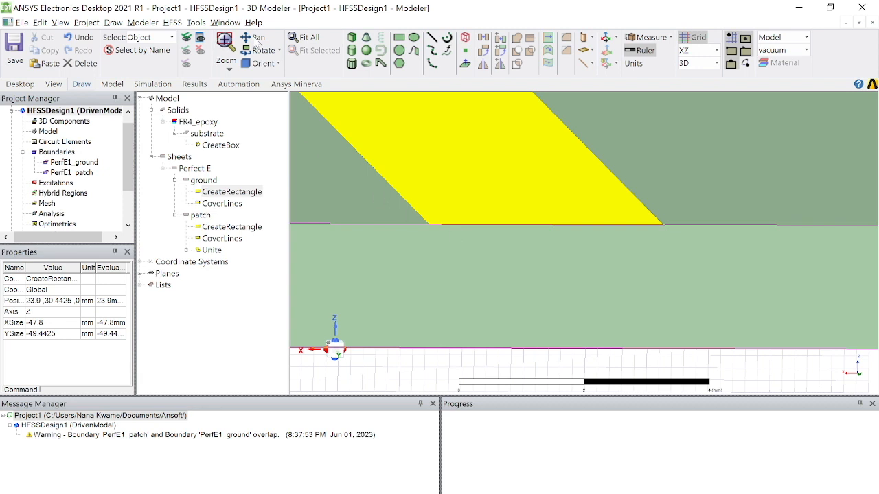
Draw a rectangle about 3.8 by 2 mm on the substrate's side face, spanning the feed line's width down to the ground.
left_click(255, 38)
left_click_drag(451, 281, 501, 216)
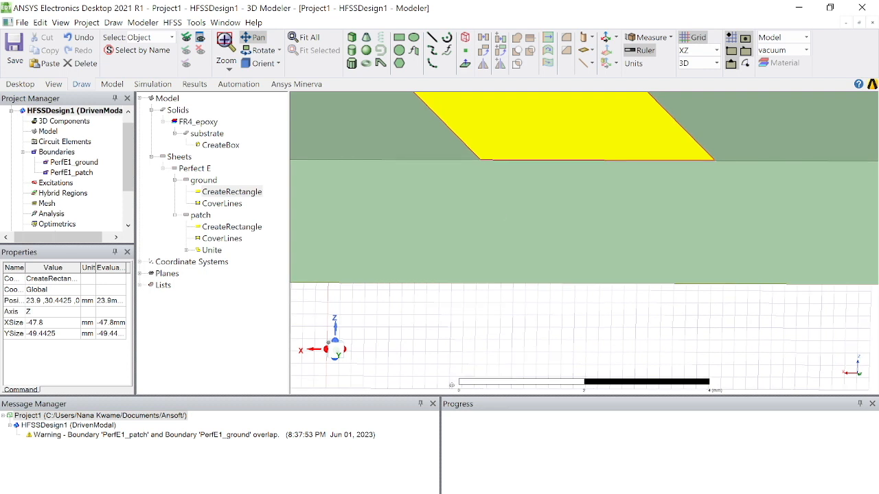
scroll(546, 227, "up", 3)
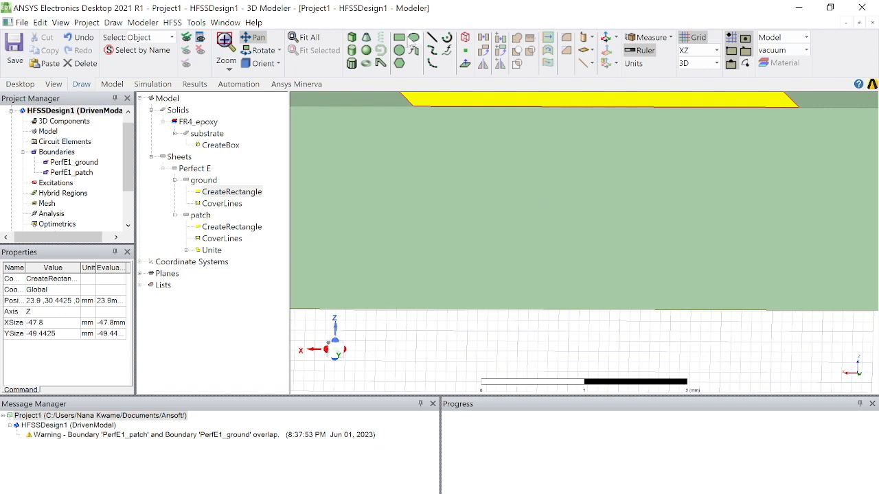
key("ctrl+m")
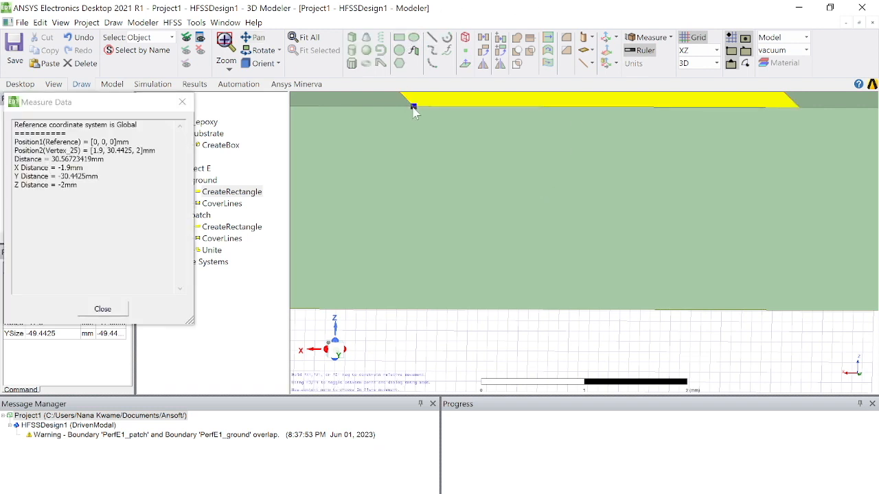
left_click(413, 107)
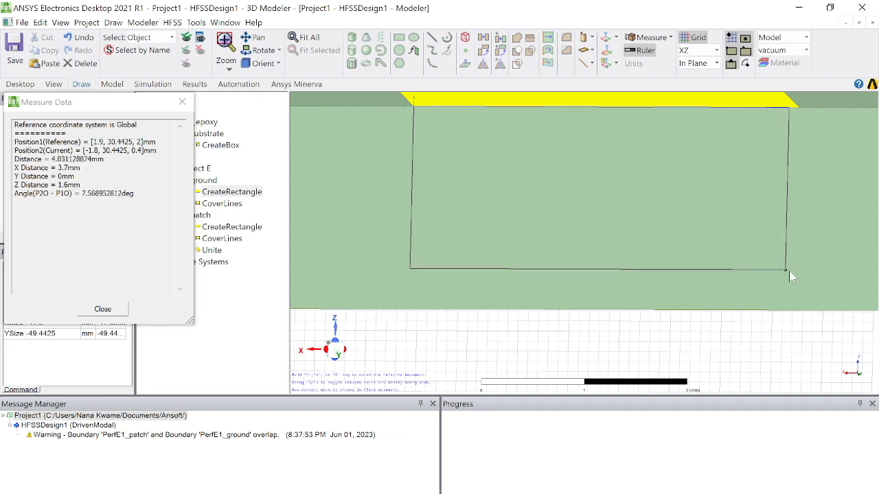
left_click(795, 311)
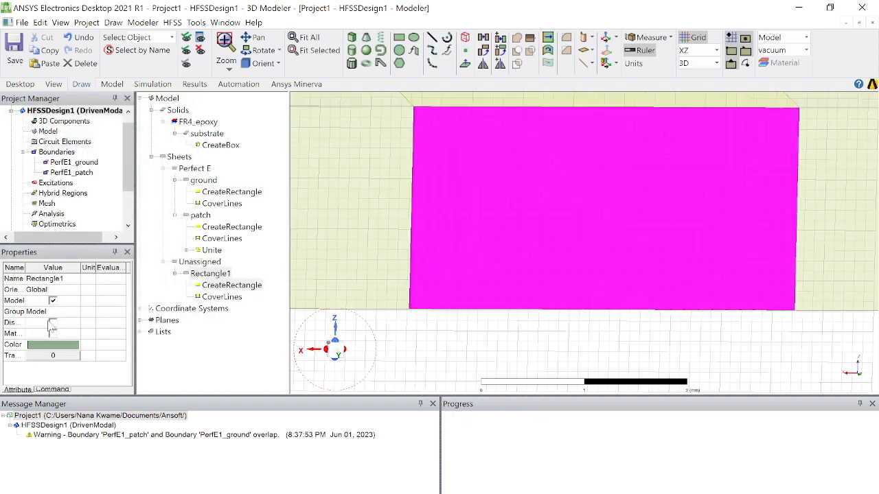
Rename the new rectangle below the feed line's end as port.
left_click(69, 279)
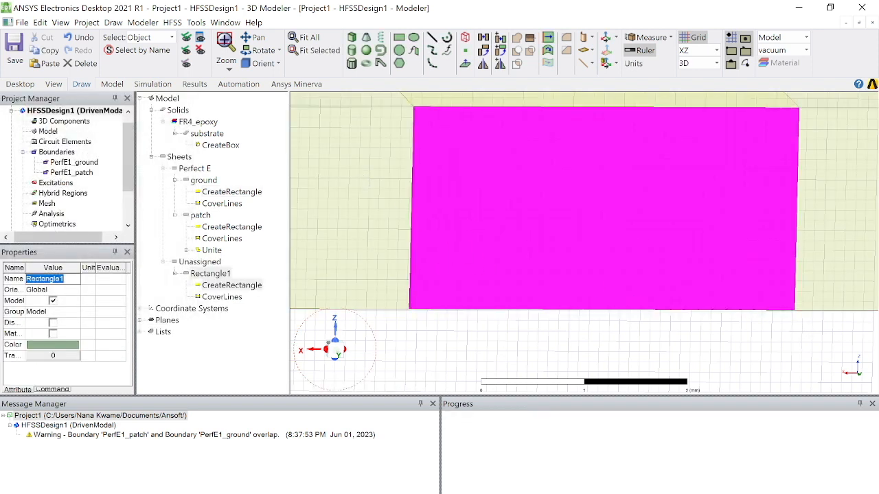
type("port")
key("Return")
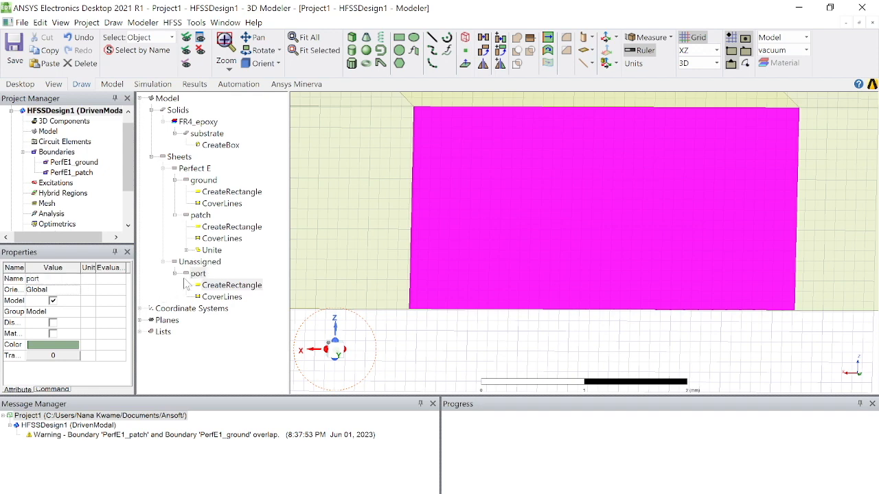
Assign a 50 ohm lumped port named 1 to the port sheet, with an integration line from its lower edge midpoint to its upper edge midpoint.
right_click(198, 273)
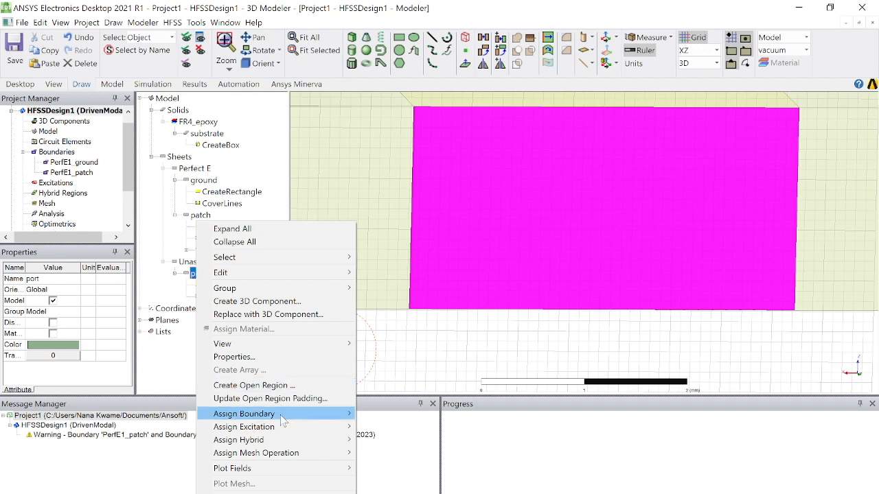
mouse_move(323, 427)
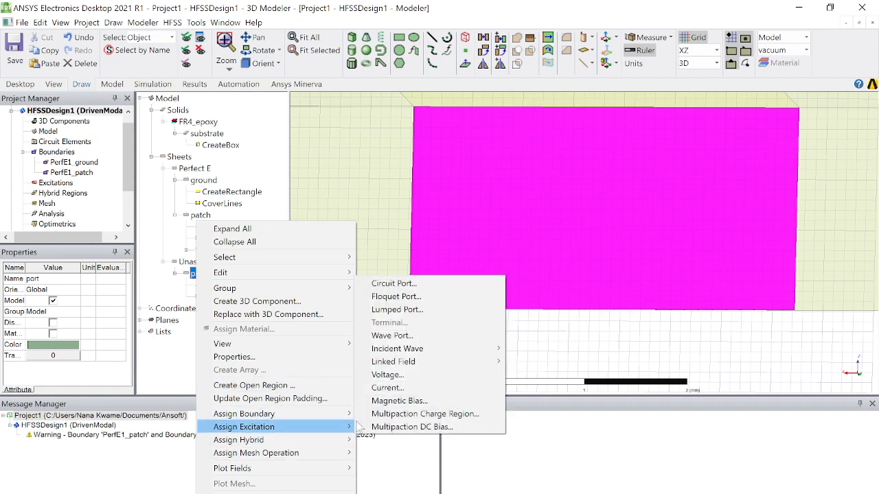
left_click(394, 310)
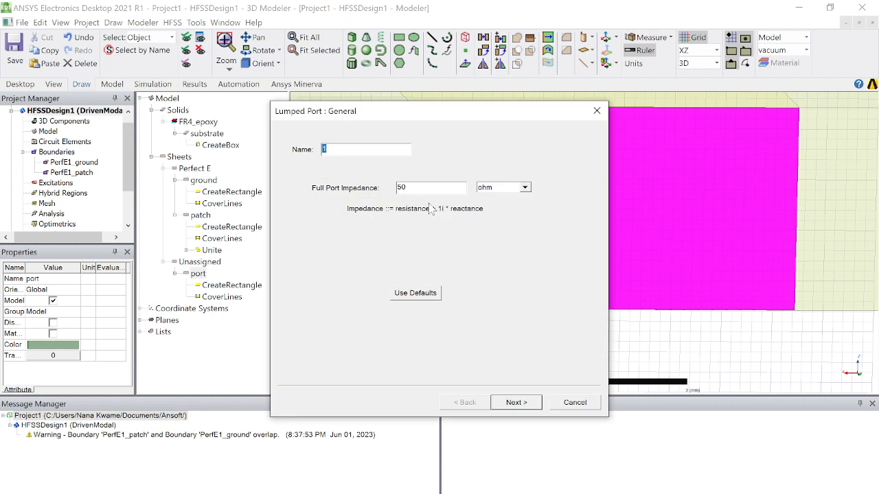
left_click(524, 405)
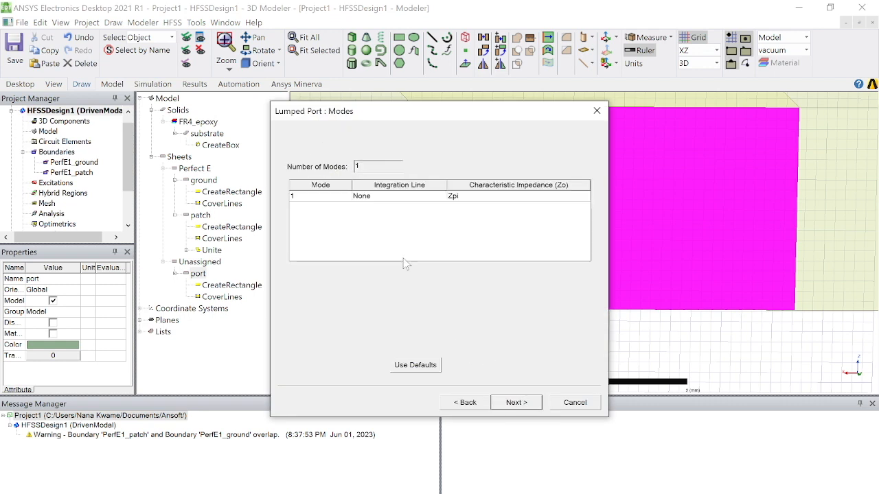
left_click(396, 201)
left_click(397, 218)
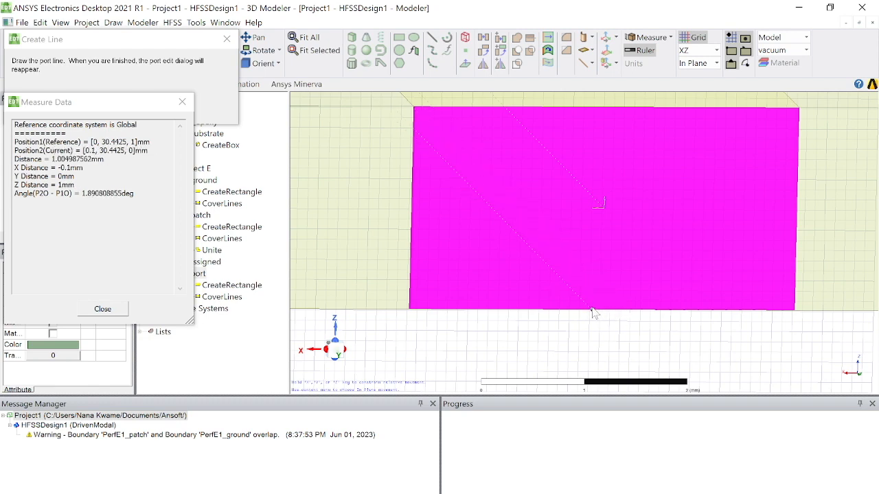
left_click(602, 310)
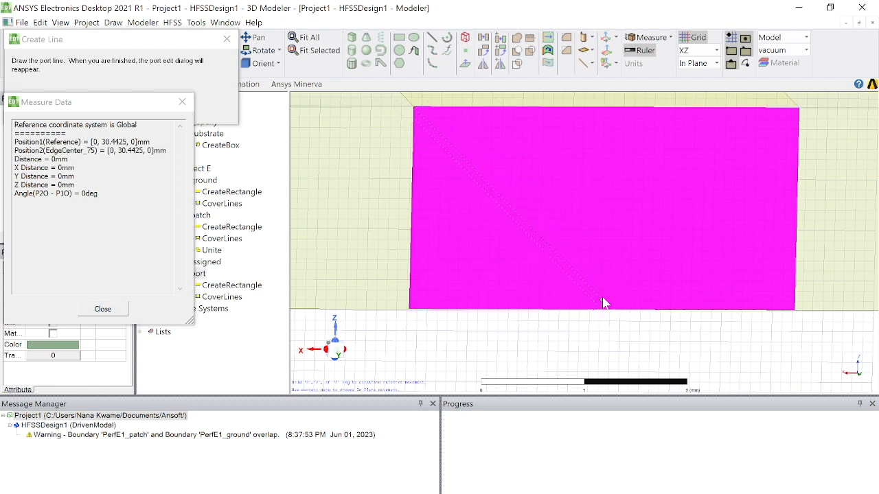
left_click(607, 108)
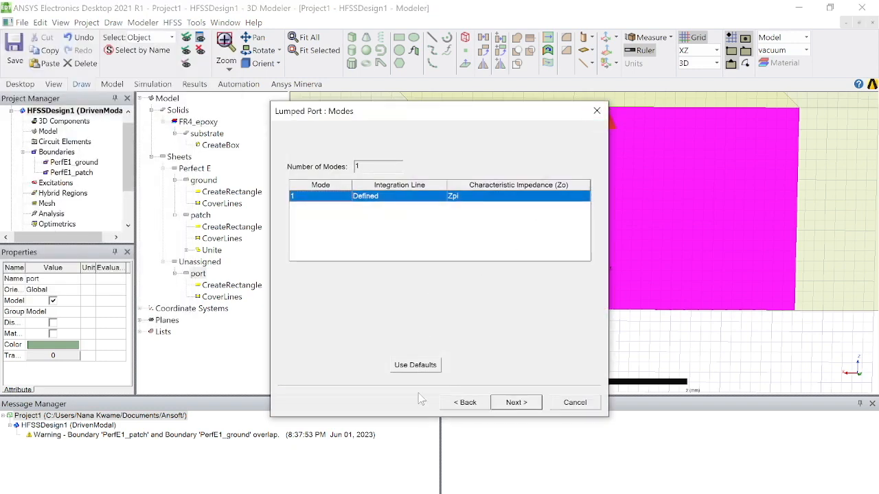
left_click(517, 403)
left_click(517, 404)
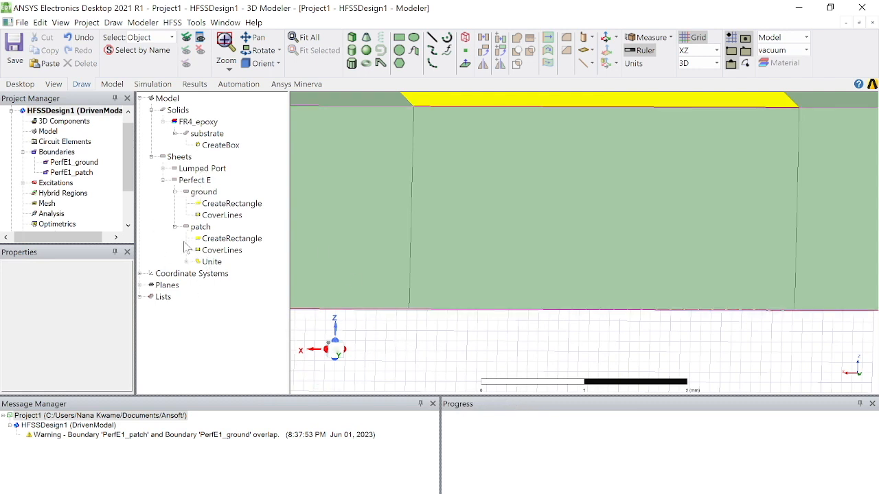
Change the port sheet's display colour to light red.
left_click(163, 168)
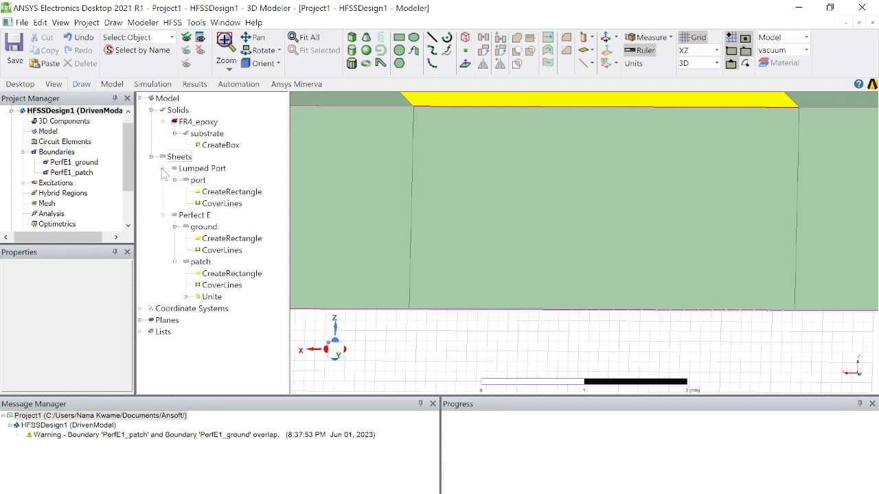
left_click(198, 181)
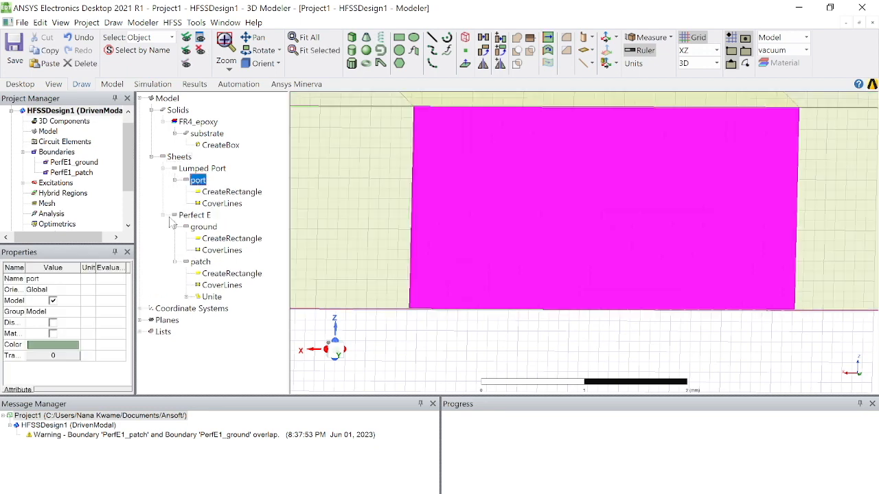
left_click(53, 346)
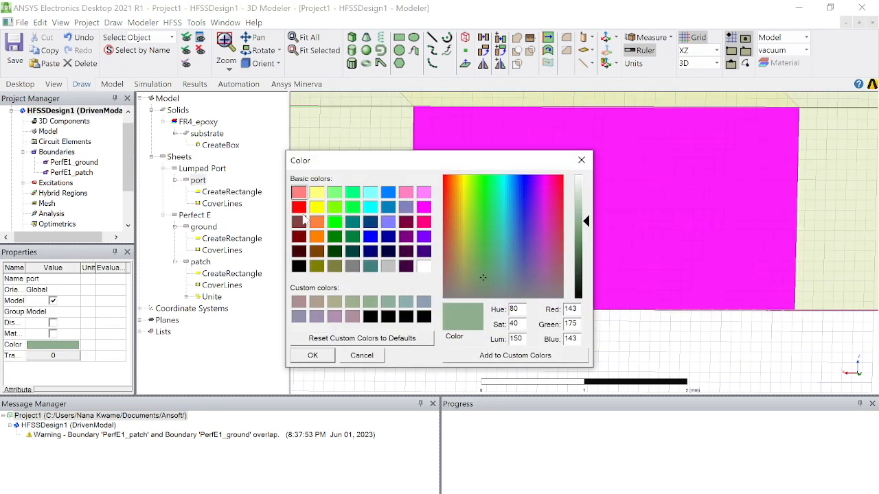
left_click(299, 193)
left_click(325, 360)
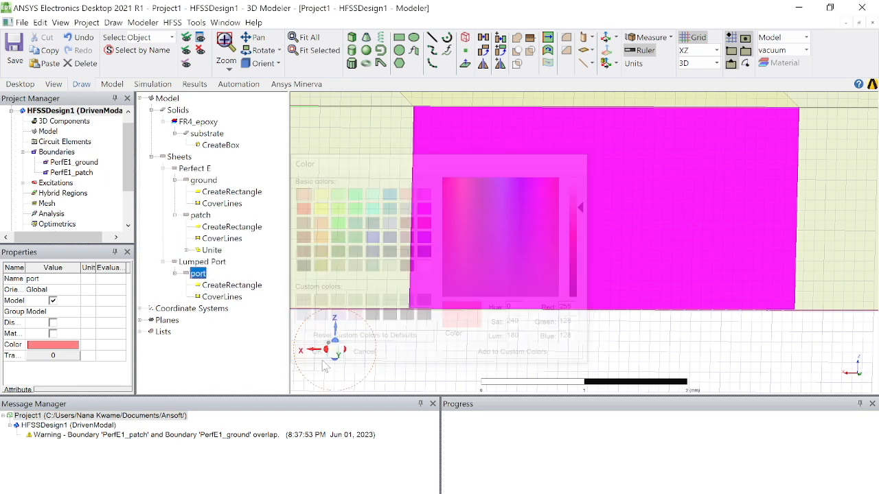
left_click(433, 347)
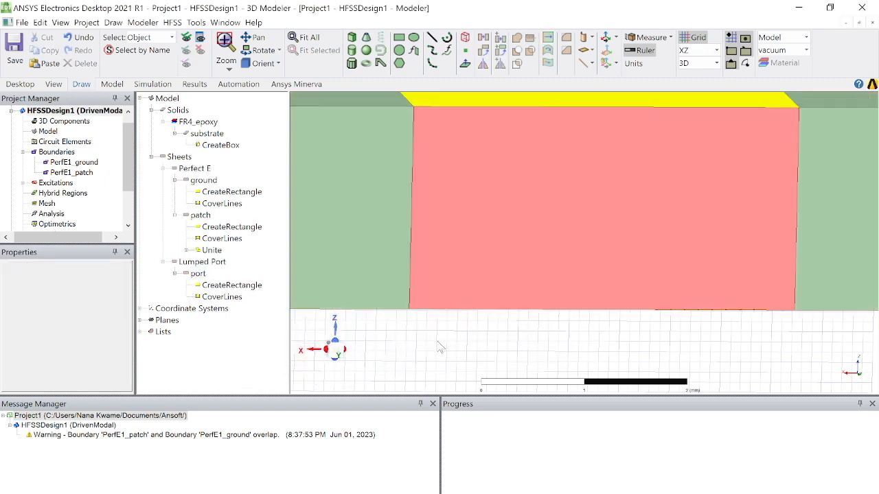
Set the drawing plane to XY and orient the model to view the patch from above.
scroll(426, 291, "up", 4)
scroll(426, 291, "down", 12)
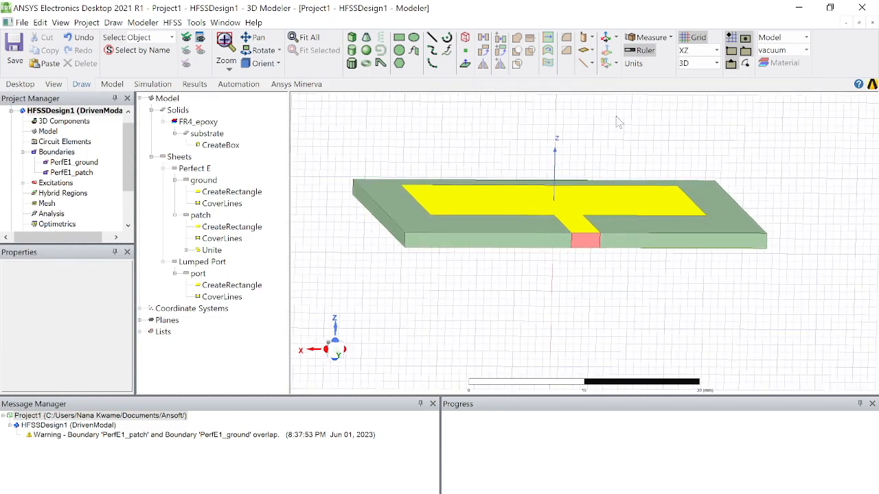
left_click_drag(618, 135, 603, 142, "alt")
scroll(601, 221, "up", 1)
scroll(602, 233, "down", 3)
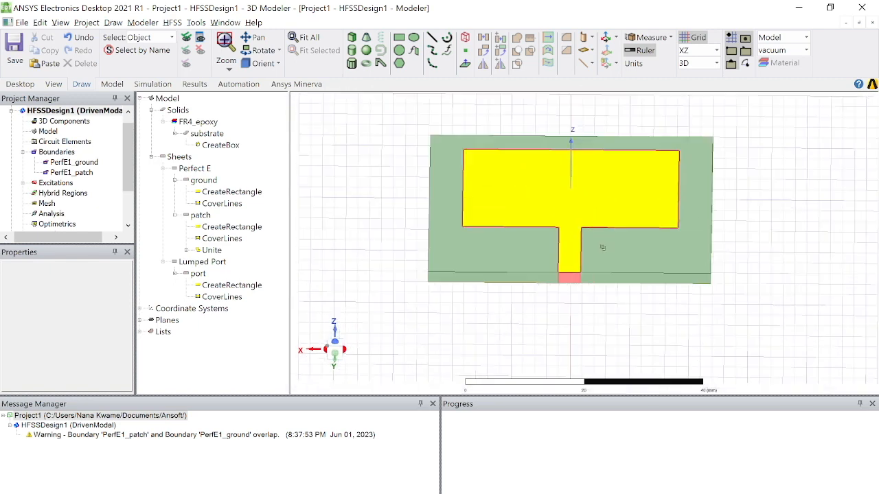
left_click(694, 51)
left_click(688, 64)
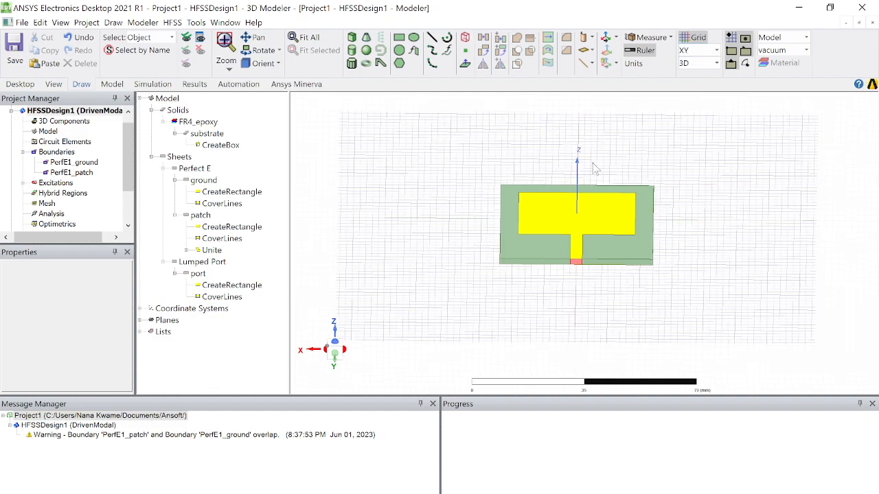
middle_click_drag(584, 141, 577, 185)
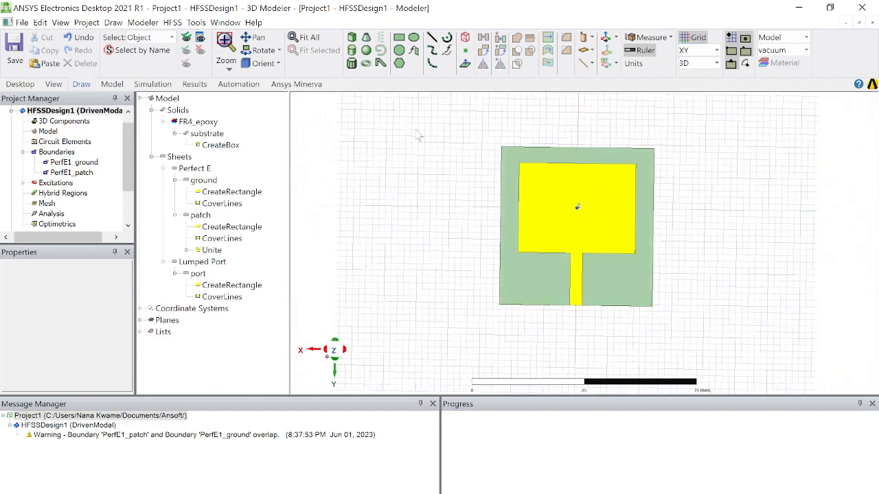
Draw a vacuum box about 78 by 62 by 2 mm enclosing the substrate outline and rename it radbox.
left_click(351, 37)
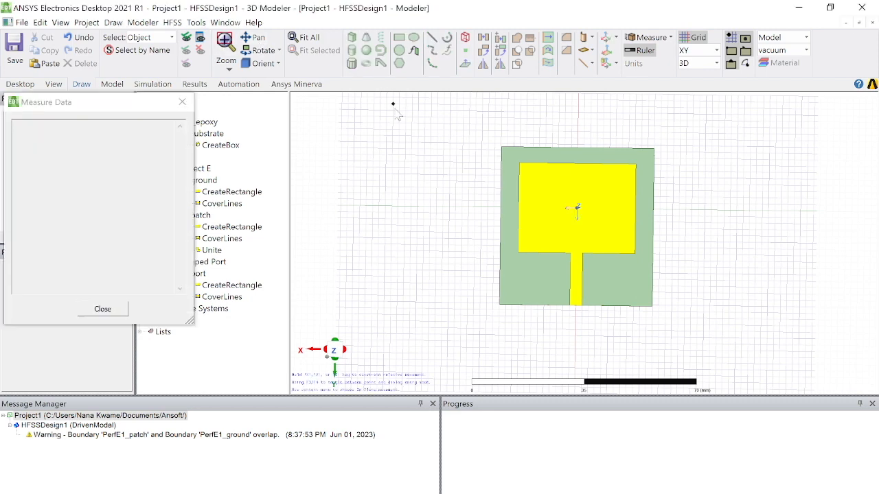
left_click(449, 131)
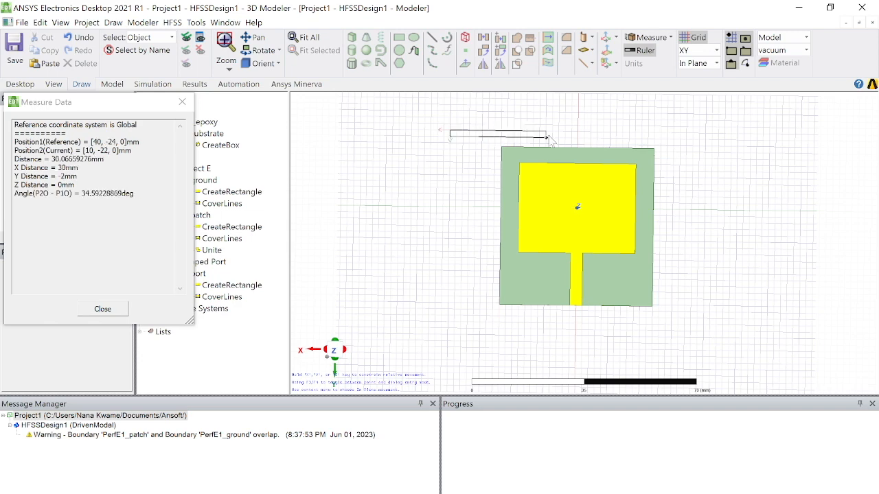
left_click(696, 331)
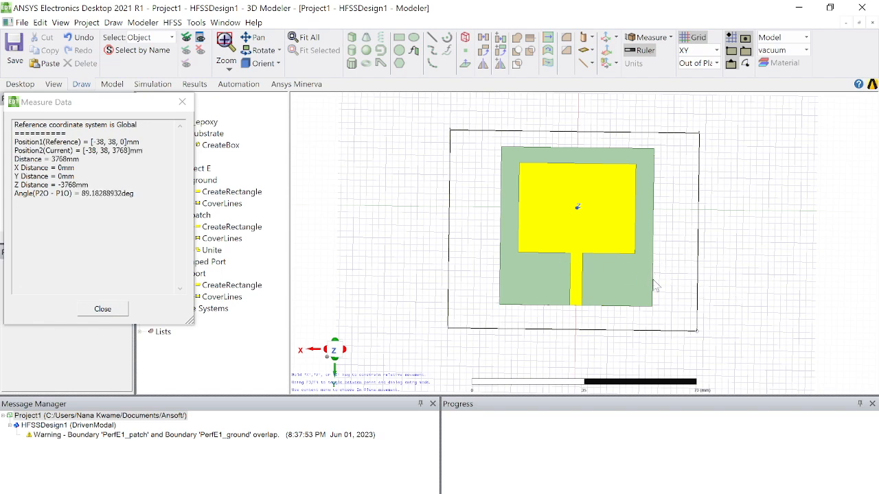
left_click(571, 264)
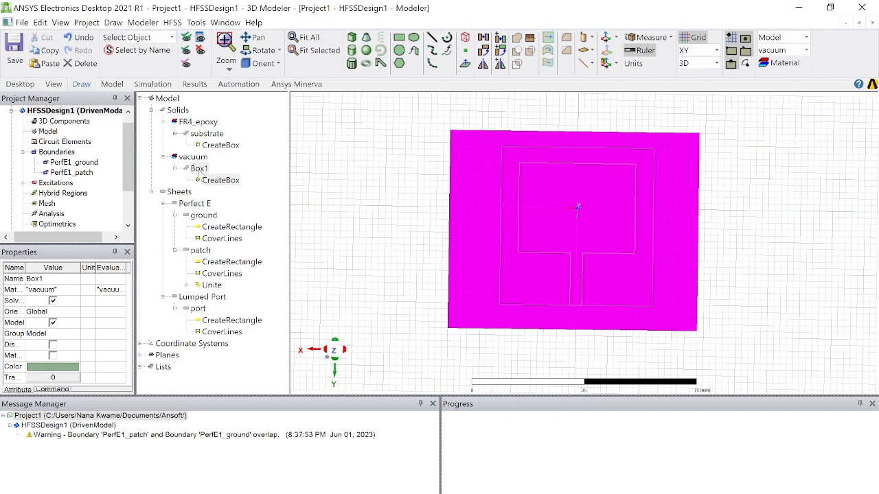
left_click(70, 280)
type("radb")
key("Return")
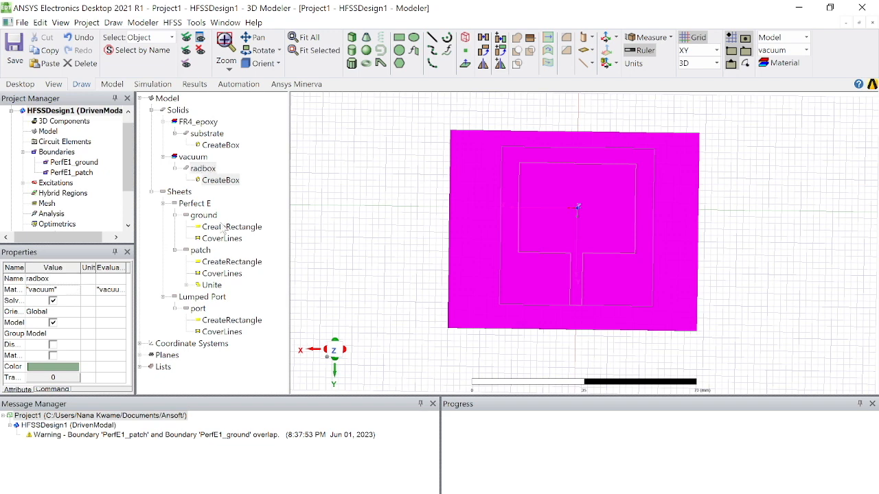
Set radbox's ZSize to 40 mm and its position to 78/2, -62/2.5, -40/2.
double_click(219, 180)
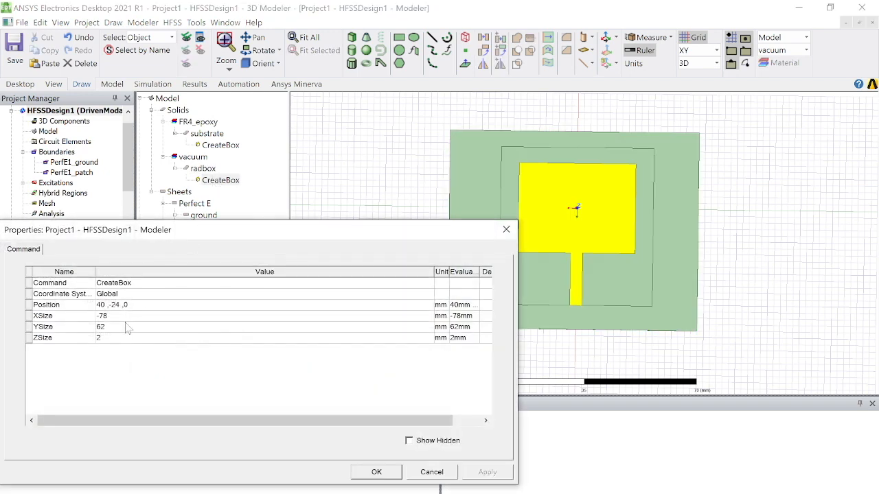
left_click(118, 338)
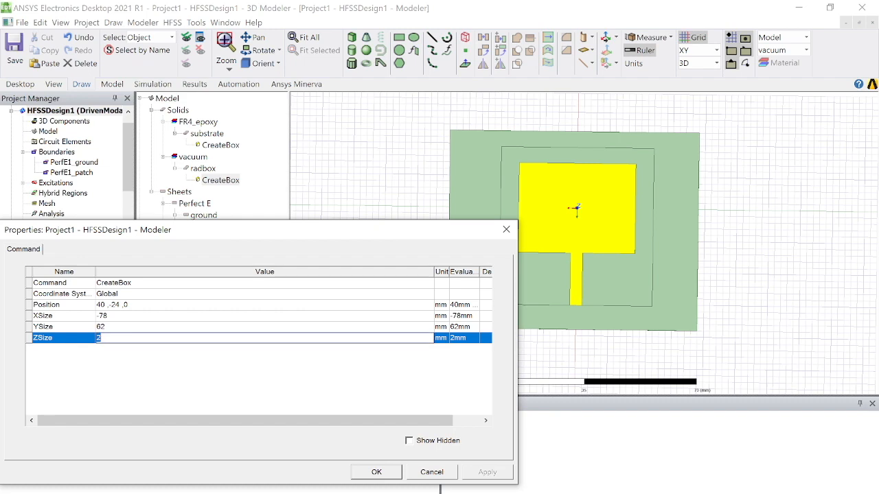
left_click(137, 306)
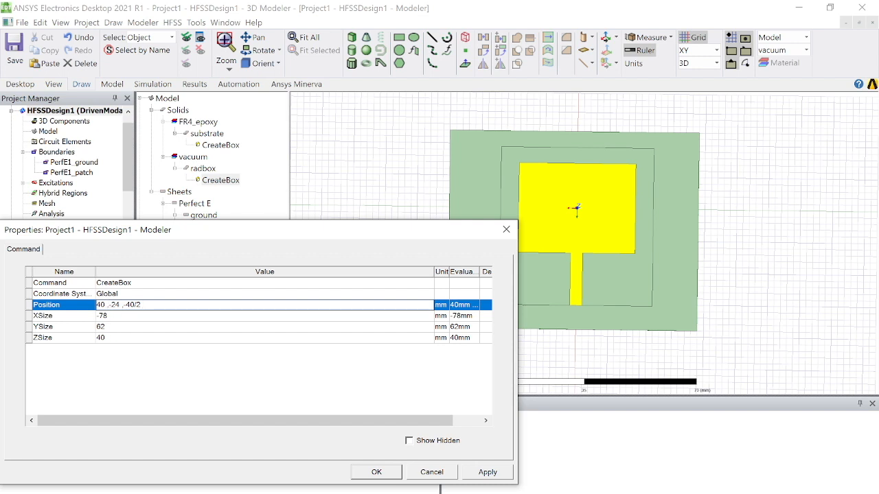
key("BackSpace")
key("BackSpace")
key("BackSpace")
type("-62/2.5")
key("BackSpace")
key("BackSpace")
type("78/2")
left_click(376, 472)
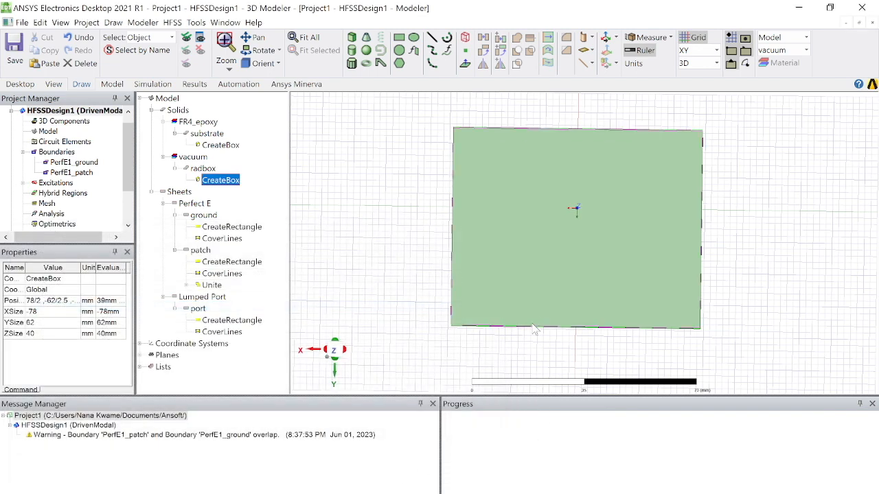
Set radbox's transparency to 0.88, leaving its colour as it is.
left_click_drag(538, 354, 561, 297, "alt")
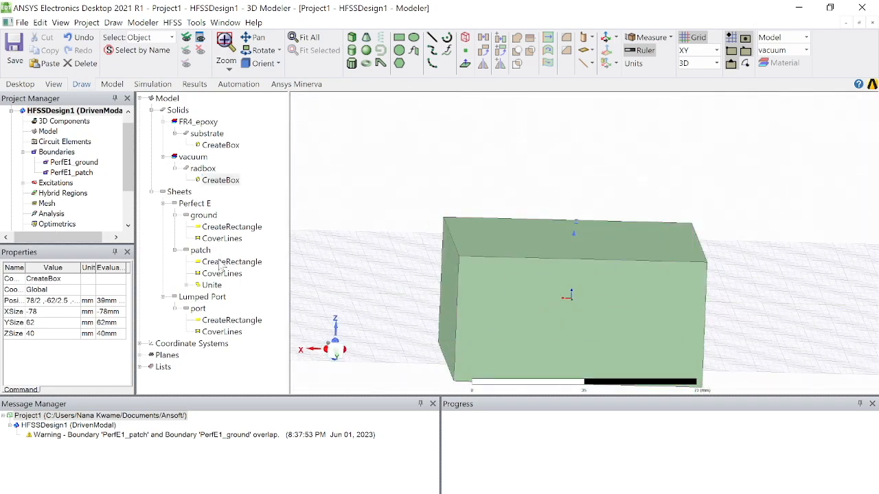
left_click(203, 168)
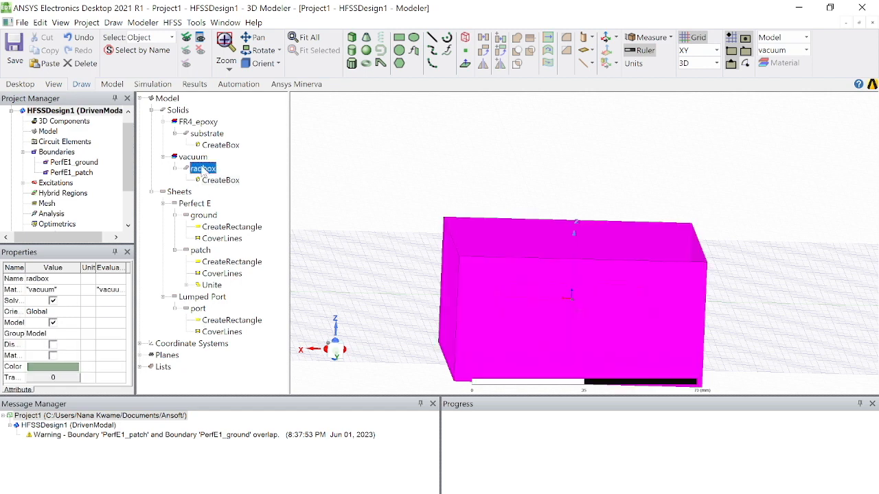
left_click(58, 366)
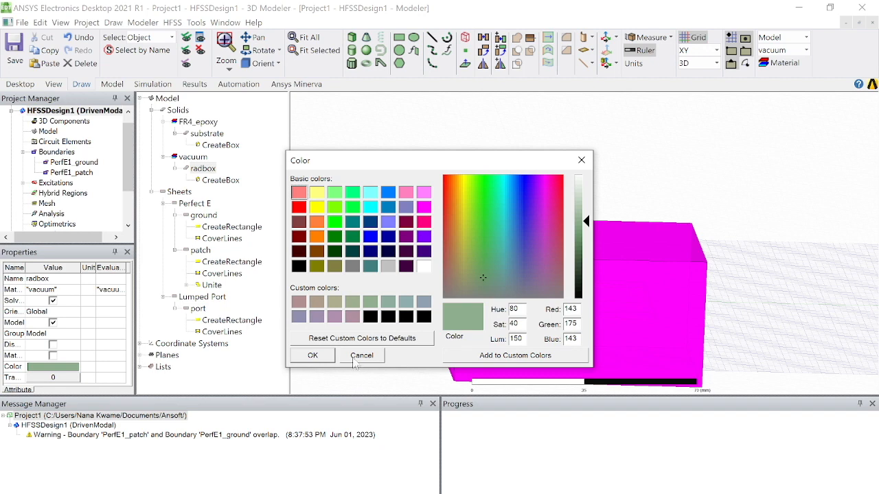
left_click(358, 360)
left_click(53, 378)
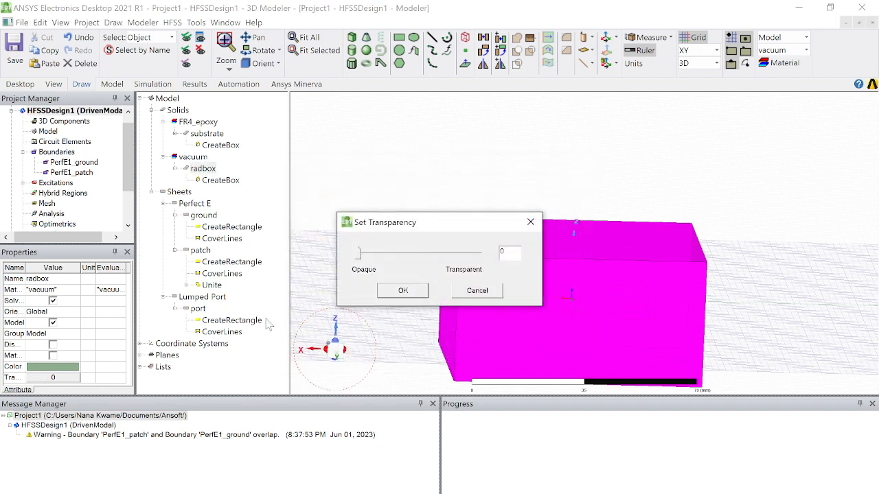
left_click_drag(358, 255, 463, 255)
left_click(426, 293)
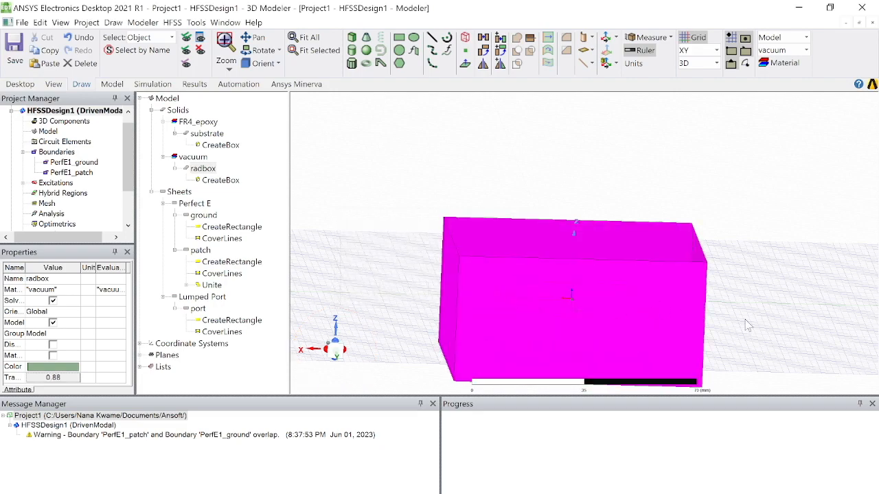
left_click(748, 328)
Set radbox's YSize to 100 mm and its Y position to -100/2.5.
middle_click_drag(747, 326, 540, 371)
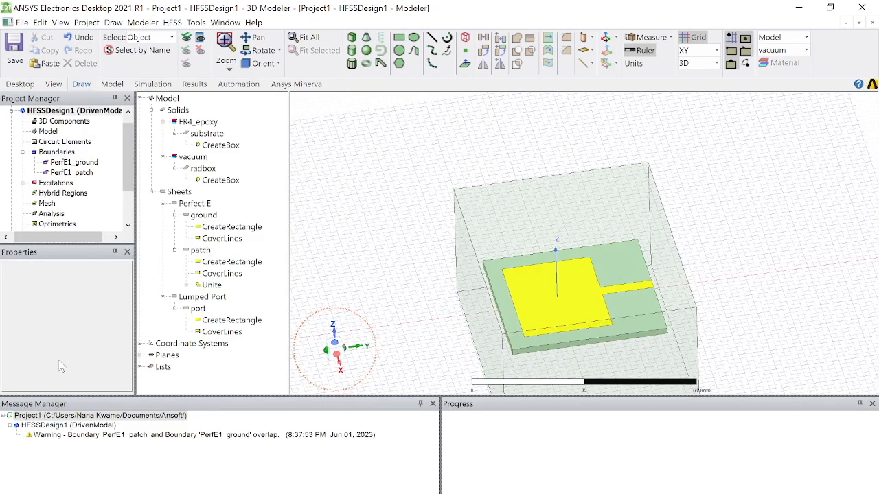
double_click(206, 168)
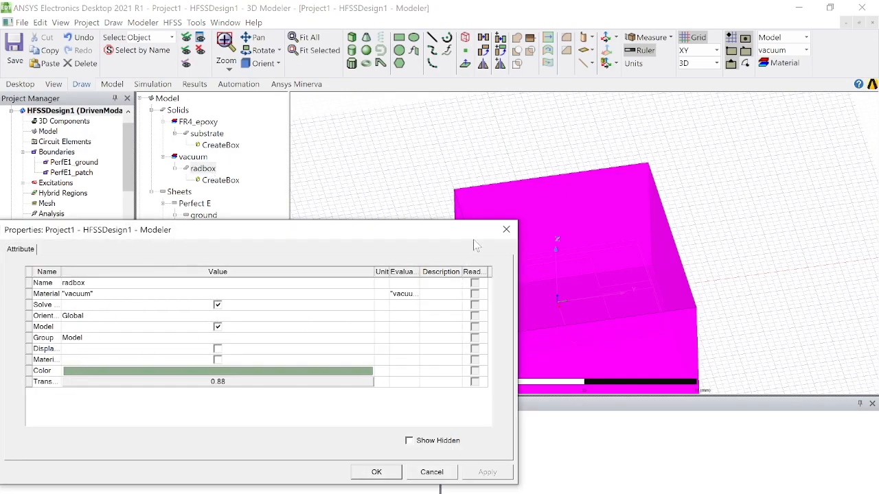
left_click(506, 229)
double_click(233, 182)
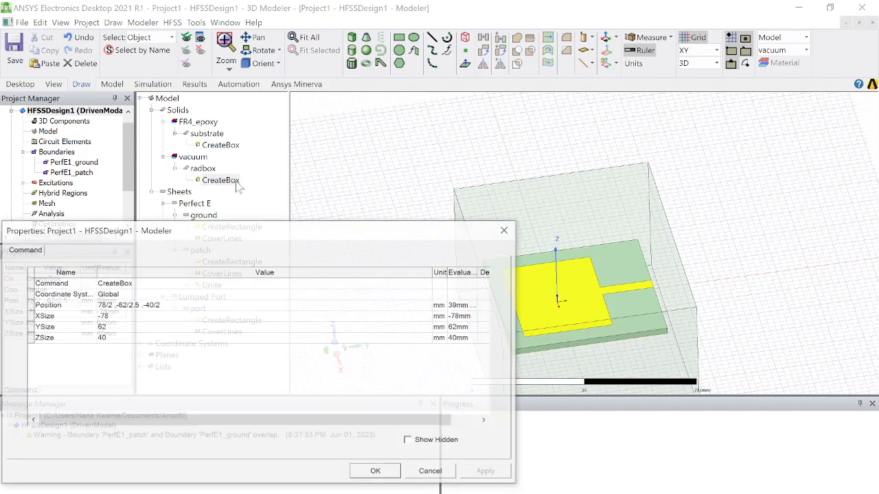
left_click(116, 329)
left_click(116, 330)
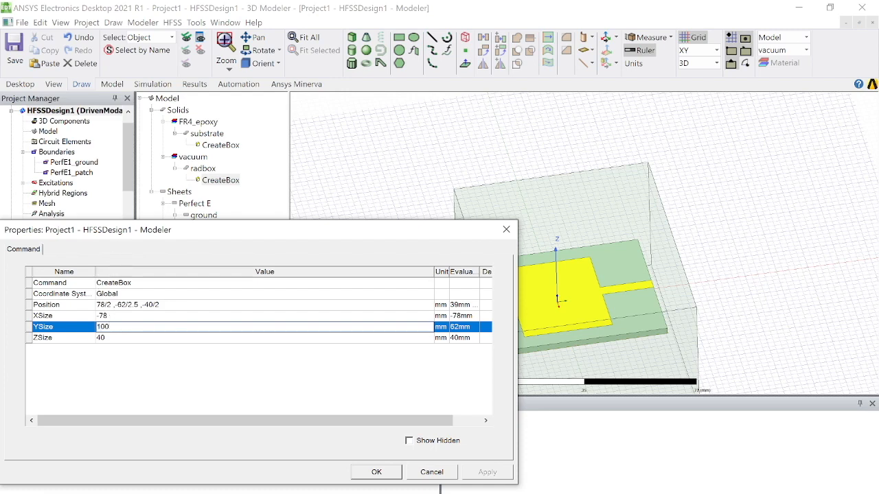
left_click(129, 305)
left_click(129, 304)
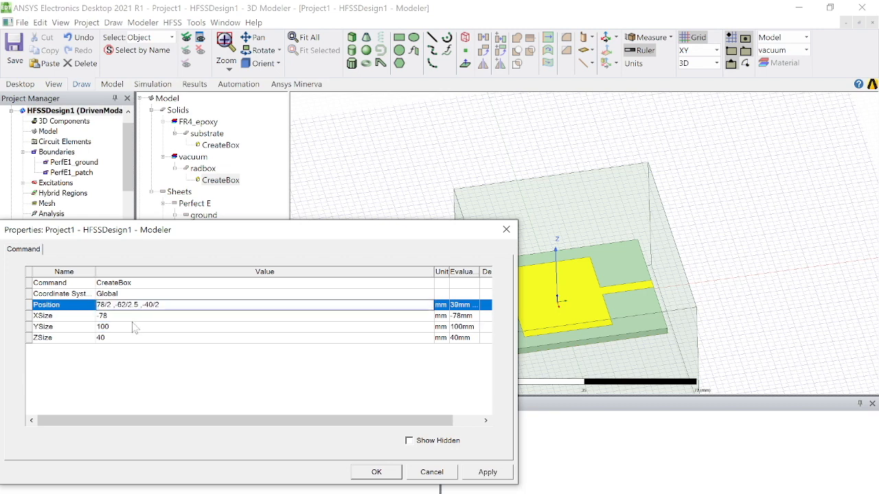
key("BackSpace")
key("BackSpace")
type("100")
left_click(376, 477)
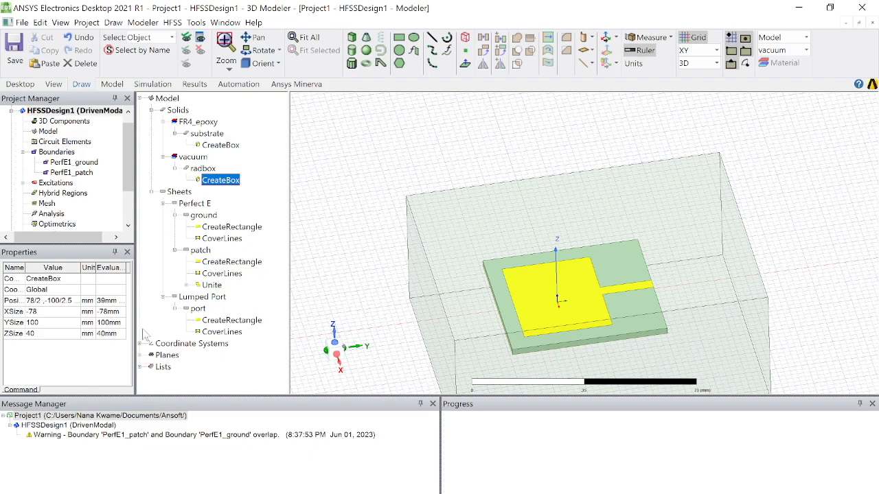
Assign a radiation boundary named Rad1 to radbox.
left_click_drag(598, 157, 368, 147, "alt")
left_click(346, 135)
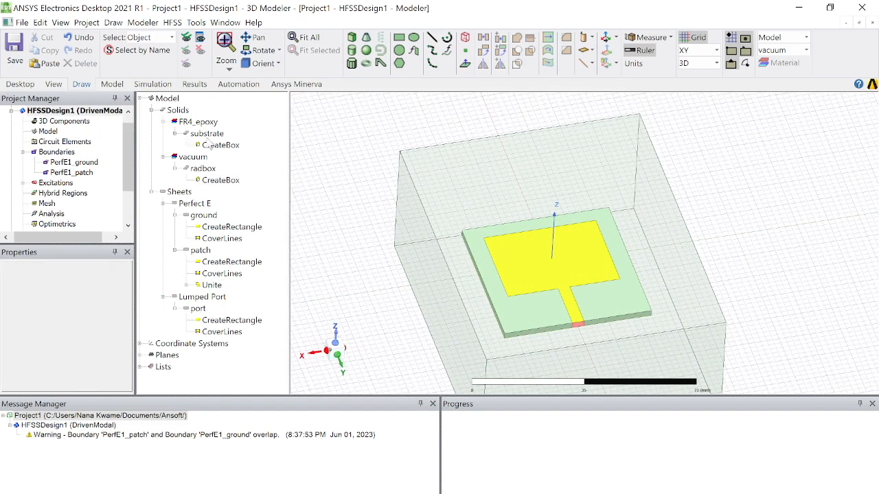
right_click(207, 172)
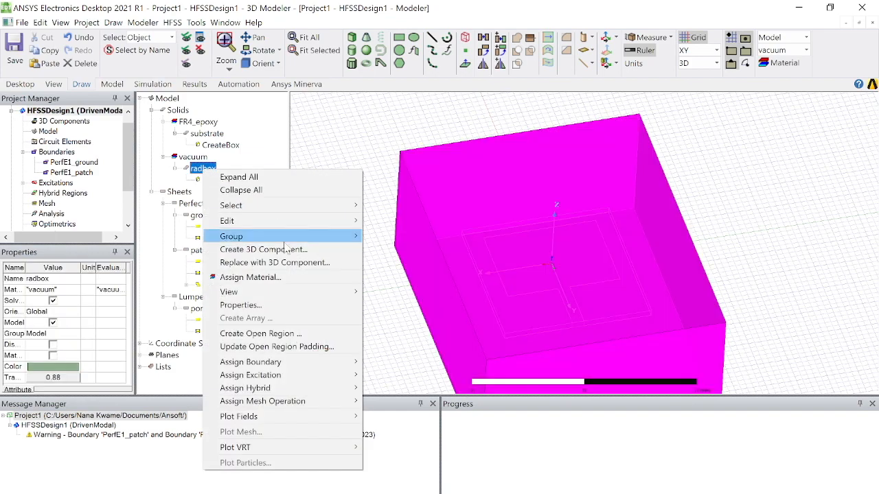
mouse_move(316, 372)
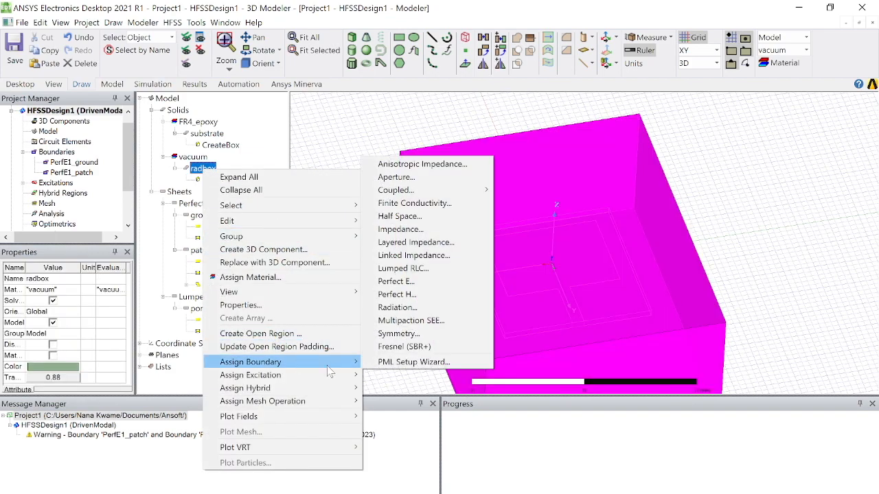
left_click(396, 308)
left_click(380, 183)
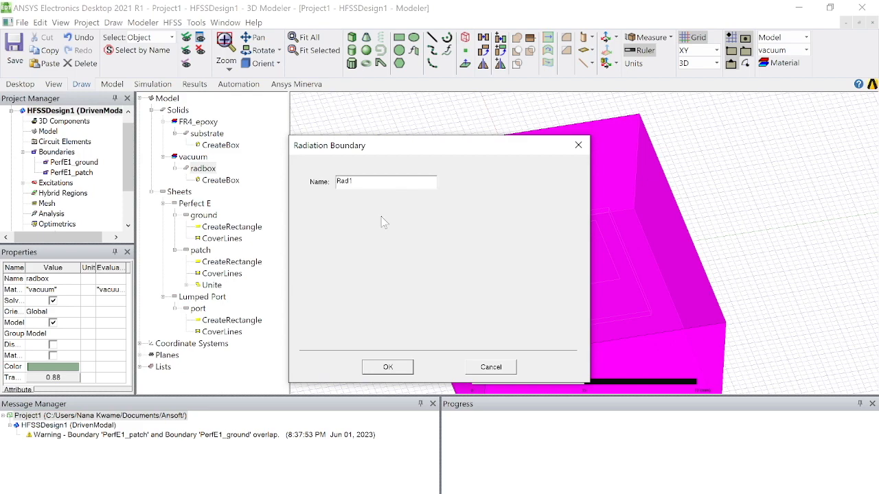
left_click(388, 367)
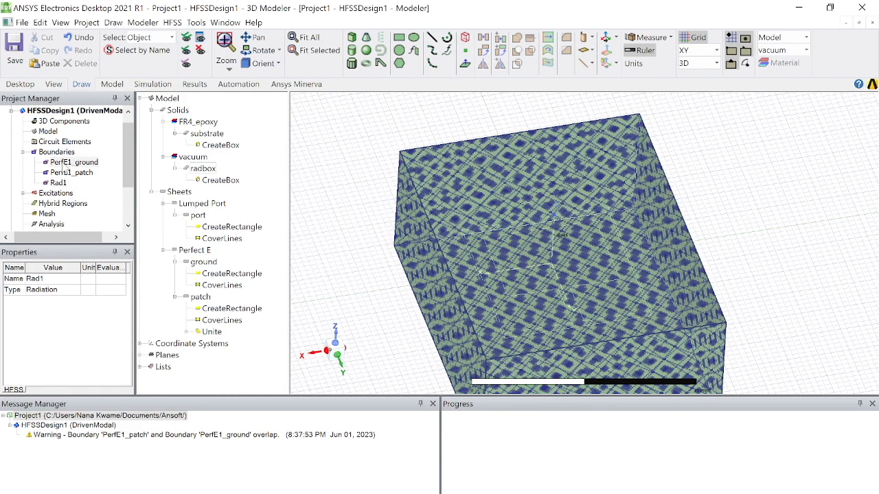
Examine the ground, patch and Rad1 boundary assignments and the lumped port excitation in the model.
left_click(63, 164)
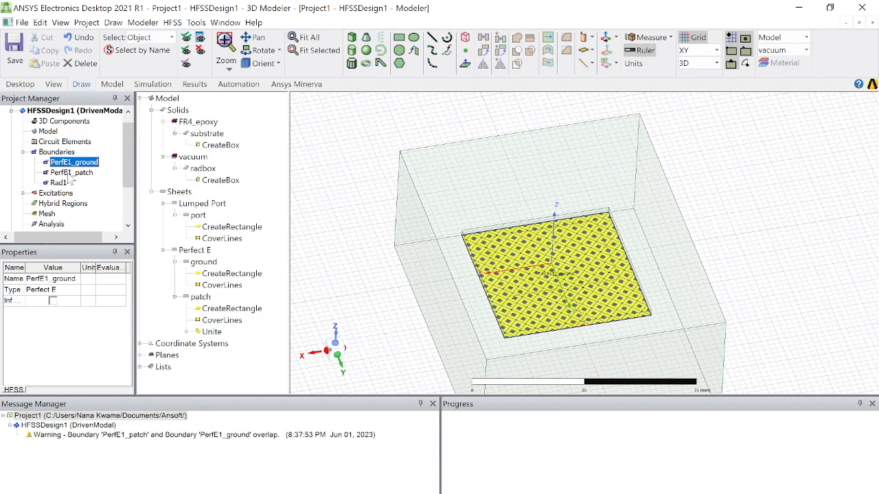
left_click(70, 173)
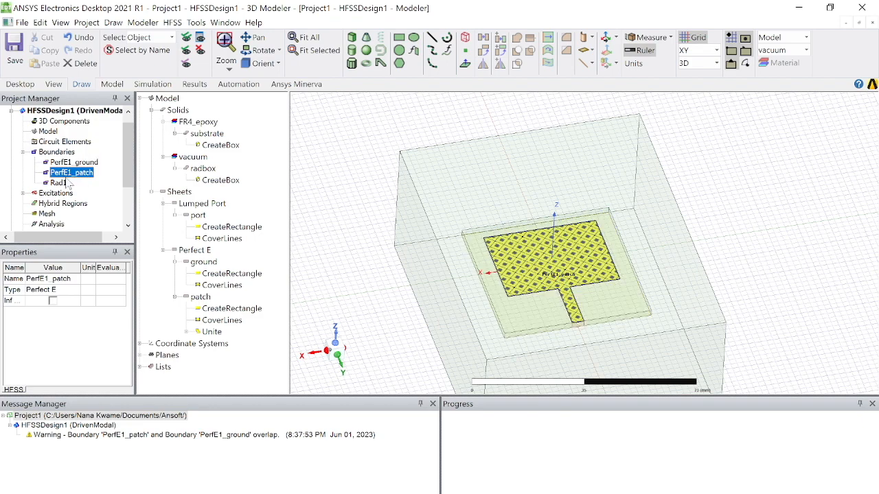
left_click(62, 182)
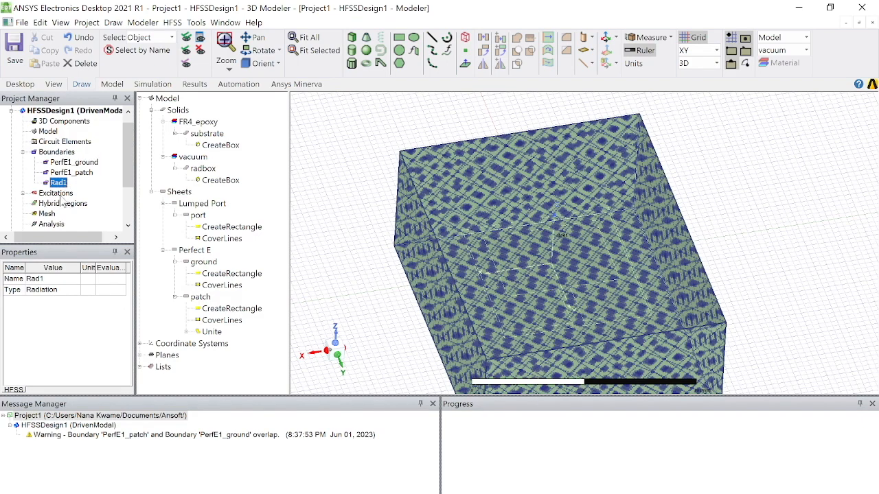
left_click(59, 193)
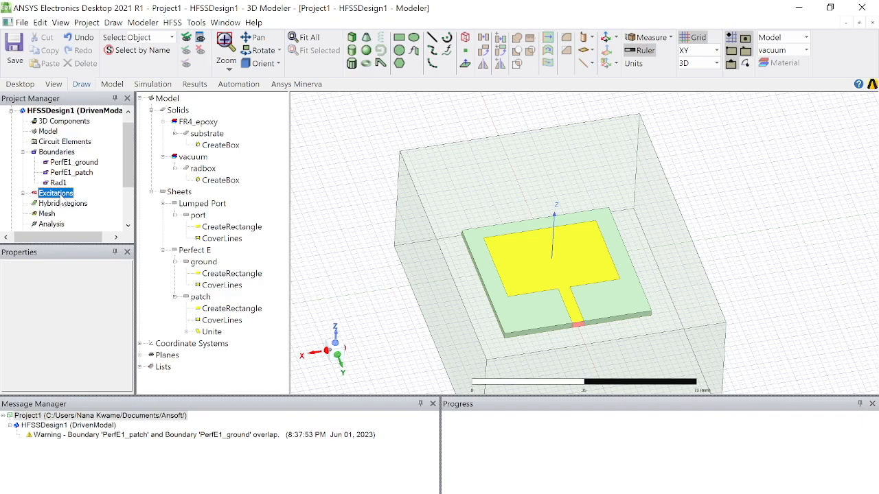
left_click(23, 194)
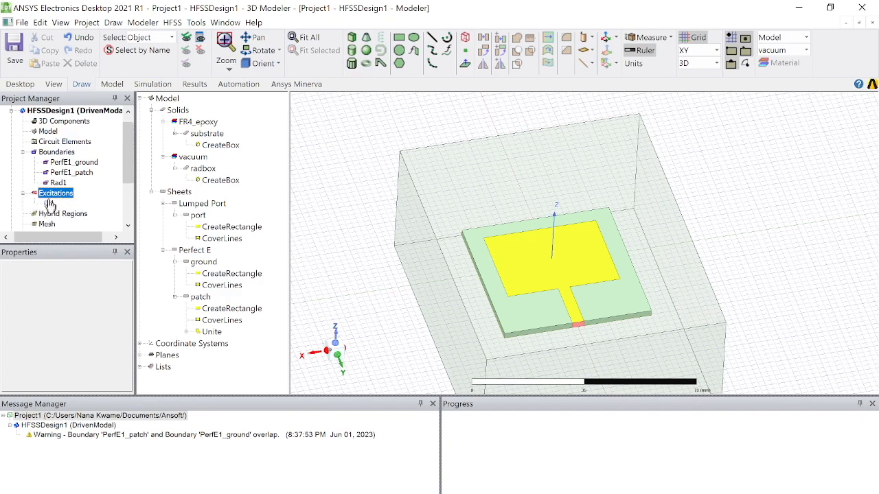
left_click(52, 203)
Insert an infinite sphere far-field setup with Phi from -180 to 180 deg and Theta from 0 to 360 deg, both stepped by 10 deg.
left_click(128, 225)
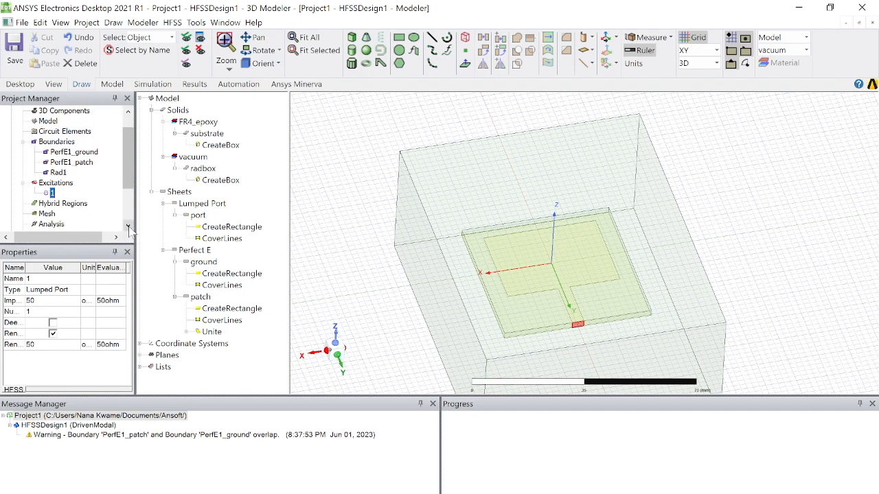
left_click(128, 225)
left_click(128, 225)
left_click(127, 225)
left_click(128, 226)
left_click(128, 226)
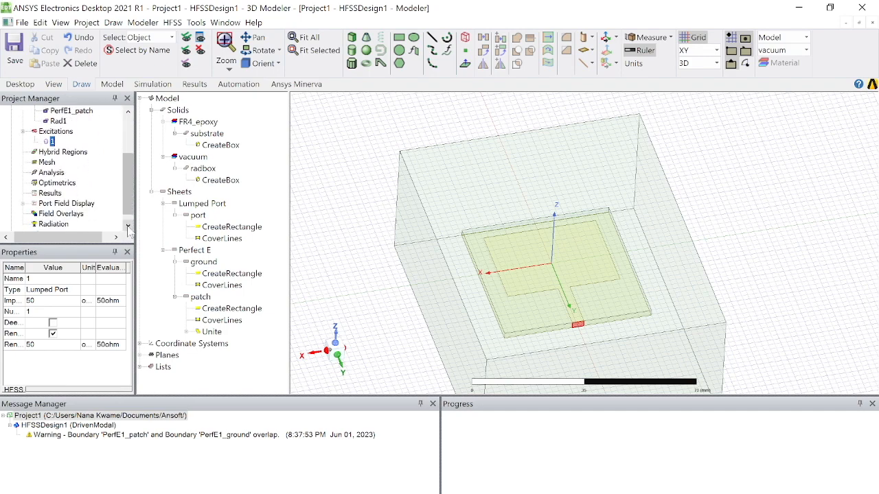
left_click(46, 193)
left_click(128, 226)
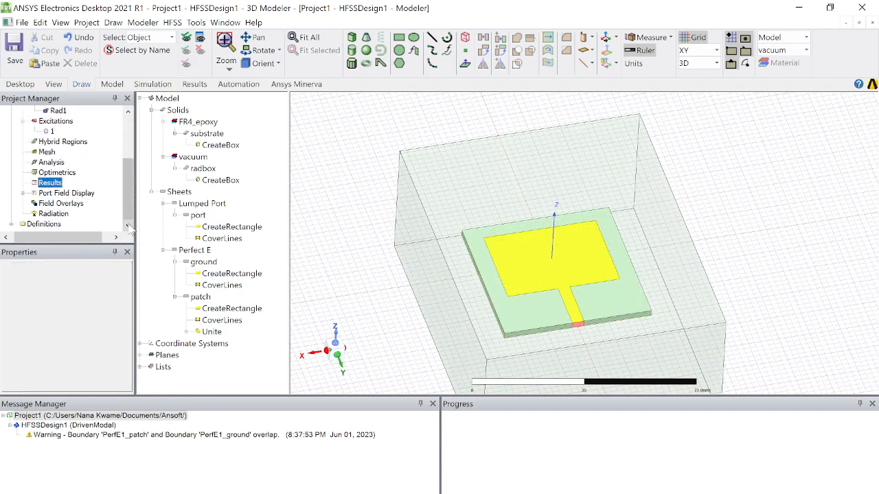
left_click(48, 214)
right_click(45, 214)
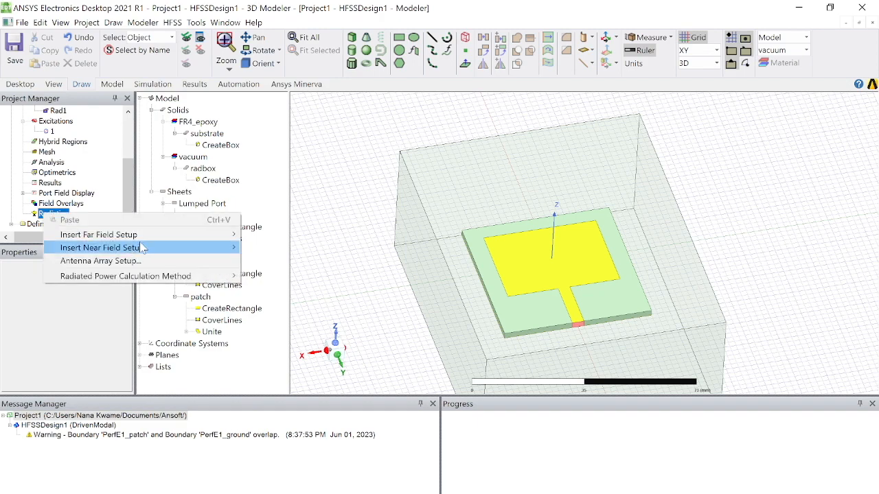
mouse_move(200, 237)
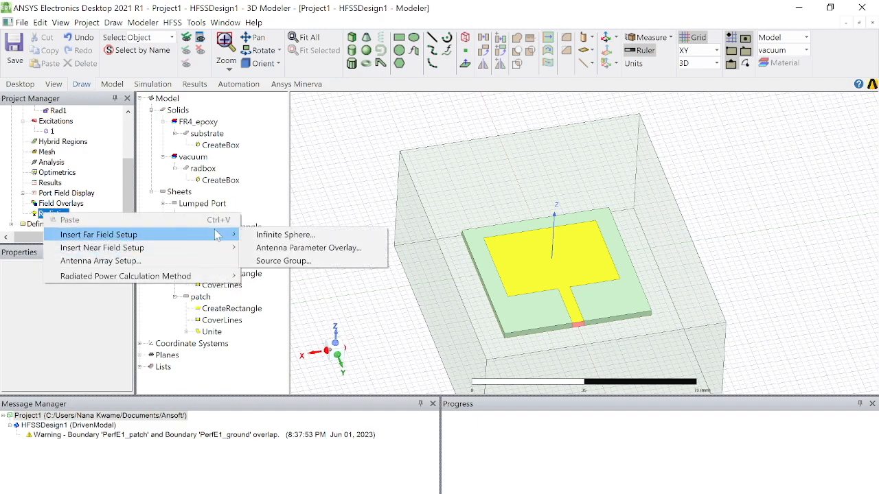
left_click(258, 235)
left_click(418, 196)
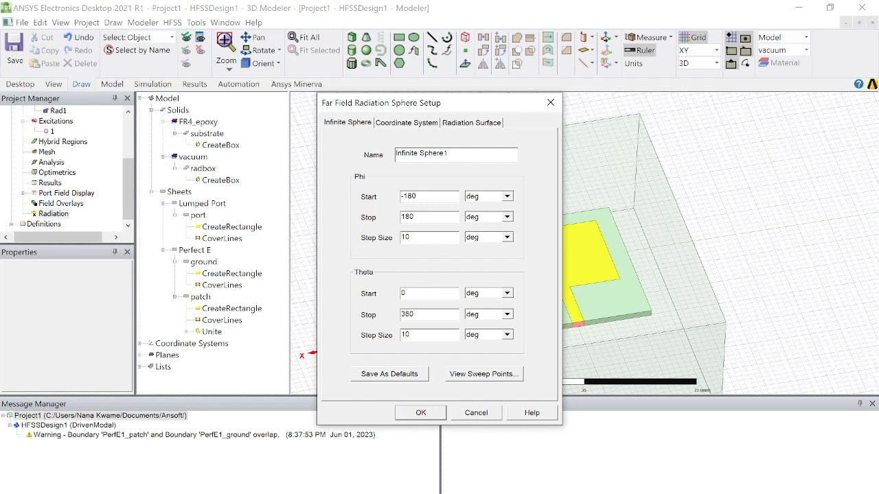
left_click(426, 414)
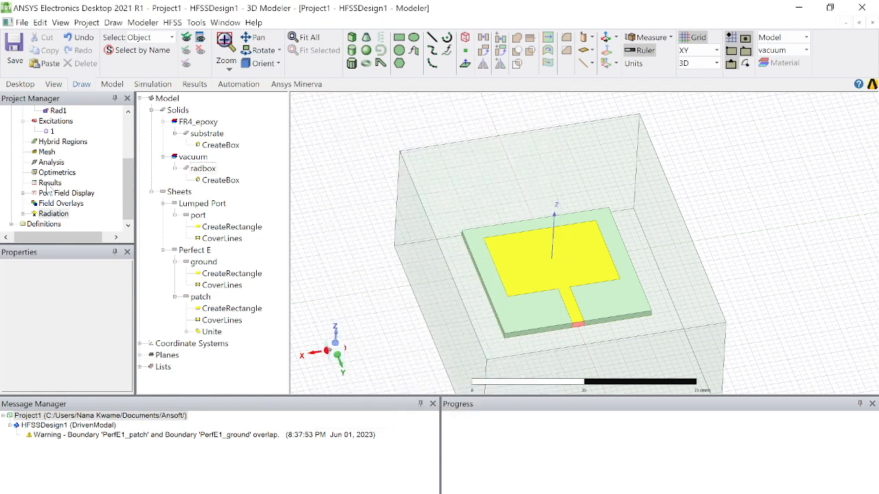
Add an advanced solution setup with a single solution frequency of 2.5 GHz and a maximum of 25 passes.
right_click(52, 165)
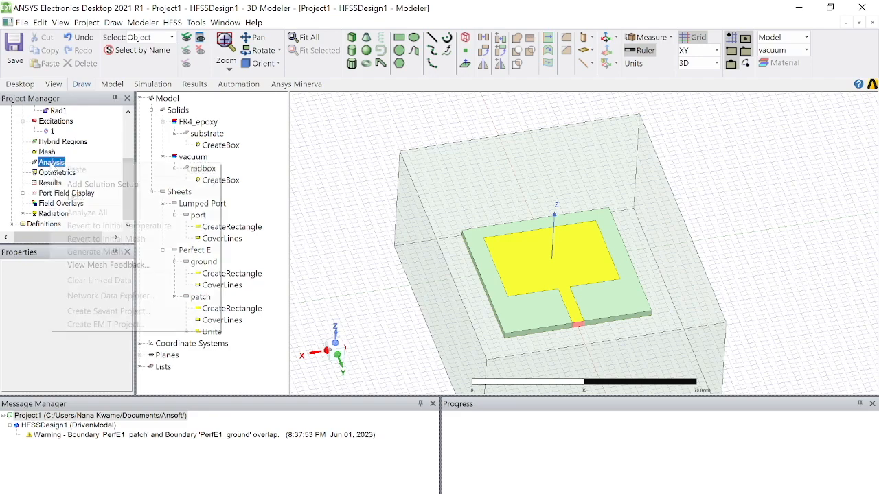
mouse_move(212, 190)
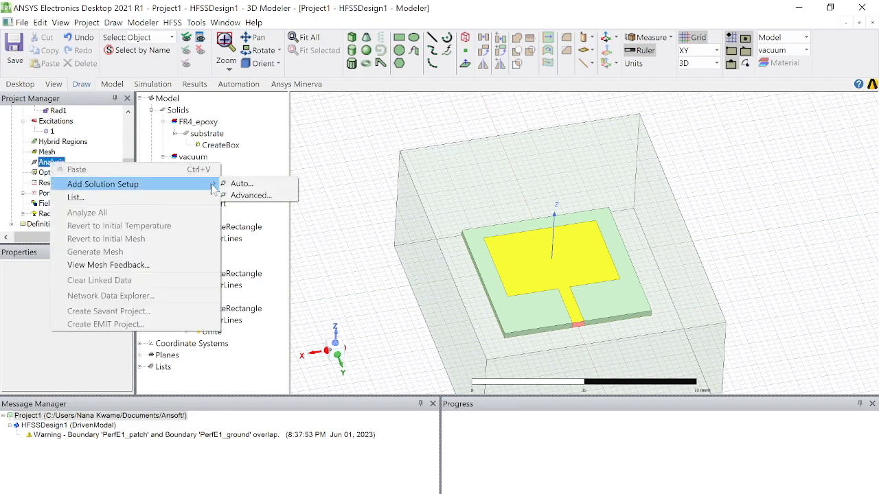
left_click(250, 195)
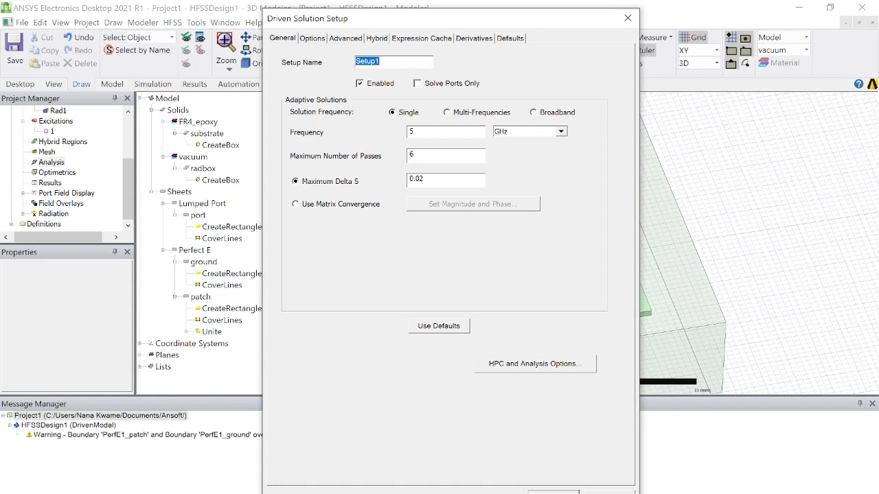
left_click(417, 155)
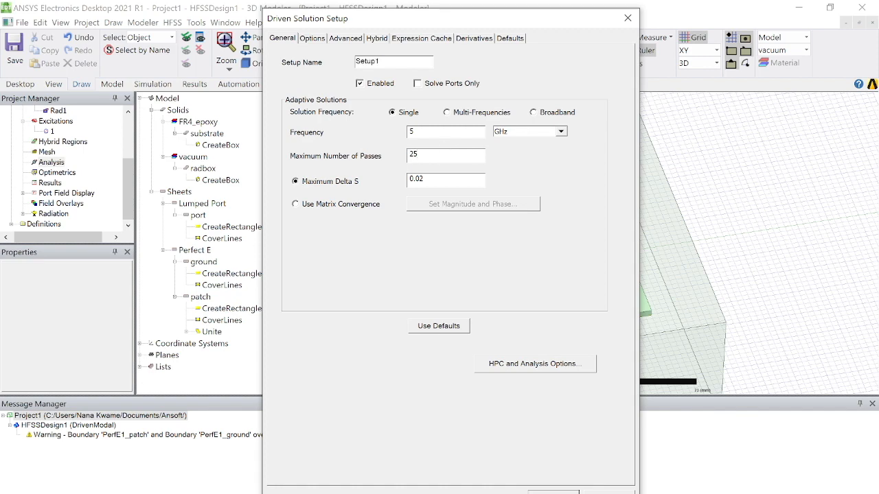
key("BackSpace")
type("2.5")
left_click(559, 493)
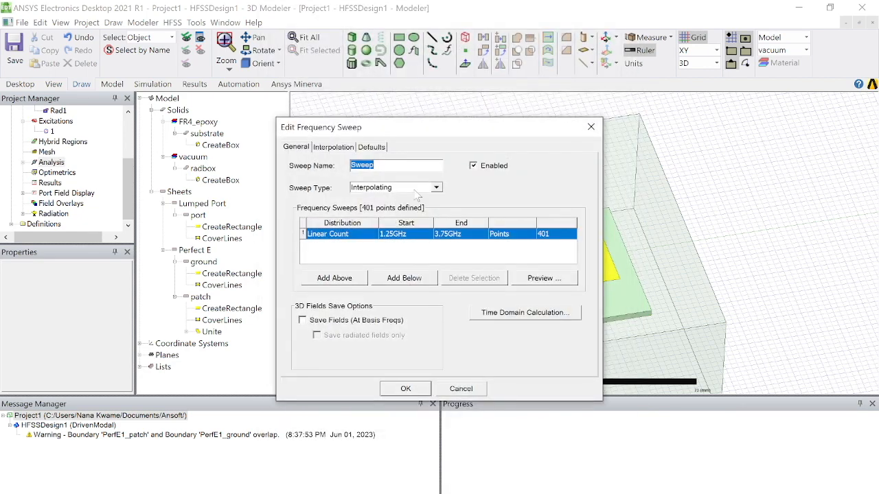
Set the frequency sweep's range to start at 2 GHz and end at 4 GHz.
left_click(395, 235)
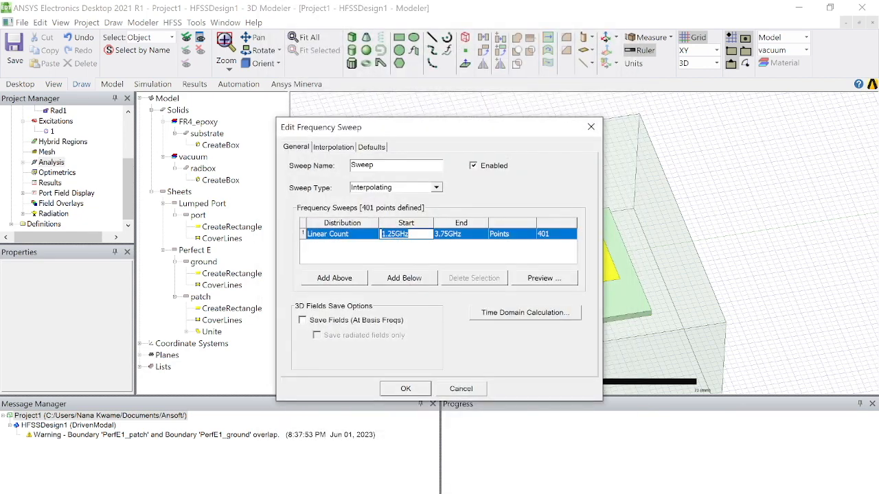
left_click(395, 234)
key("BackSpace")
key("BackSpace")
key("BackSpace")
key("BackSpace")
type("2")
left_click(445, 234)
left_click(445, 234)
key("BackSpace")
key("BackSpace")
key("Delete")
type("4")
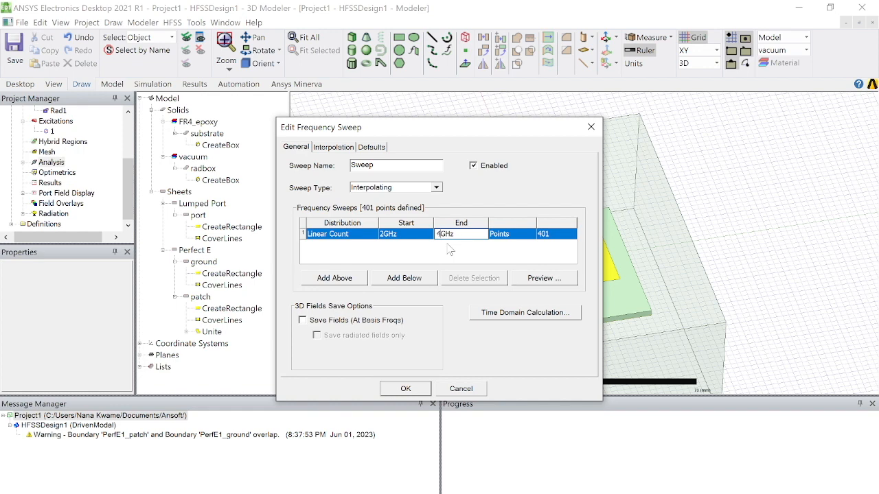
Change the sweep distribution to Linear Step with a step size of 0.001 GHz.
left_click(327, 235)
left_click(343, 248)
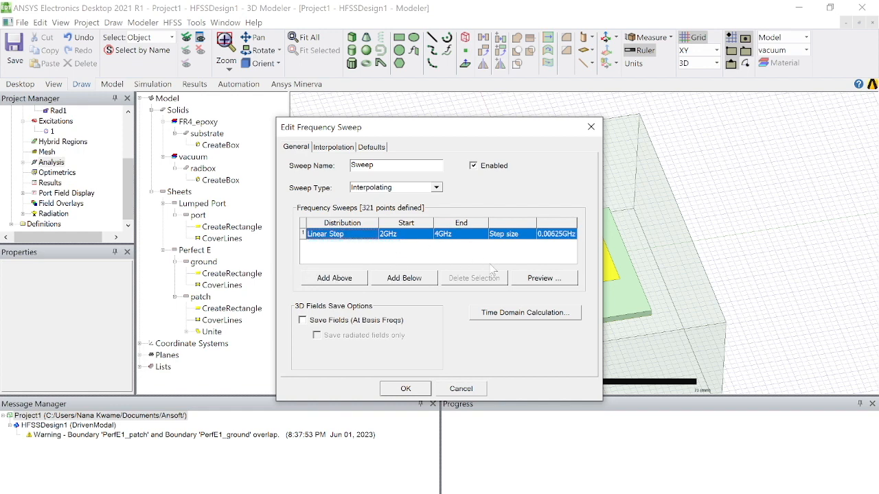
left_click(564, 237)
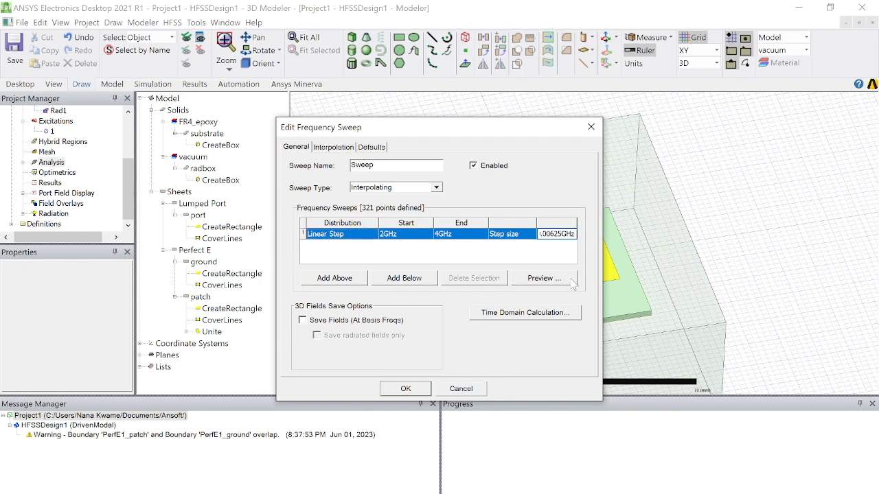
type("1")
Set the sweep type to Fast, preview the sweep points and accept the frequency sweep.
left_click(434, 191)
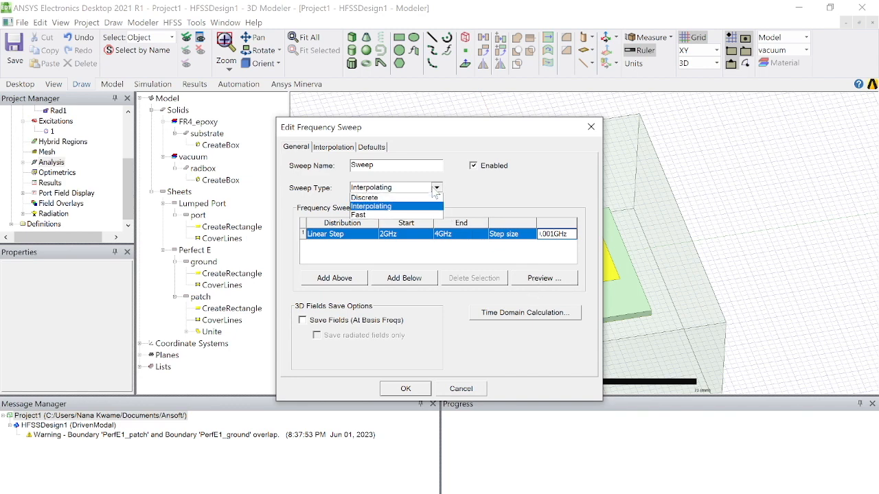
left_click(415, 215)
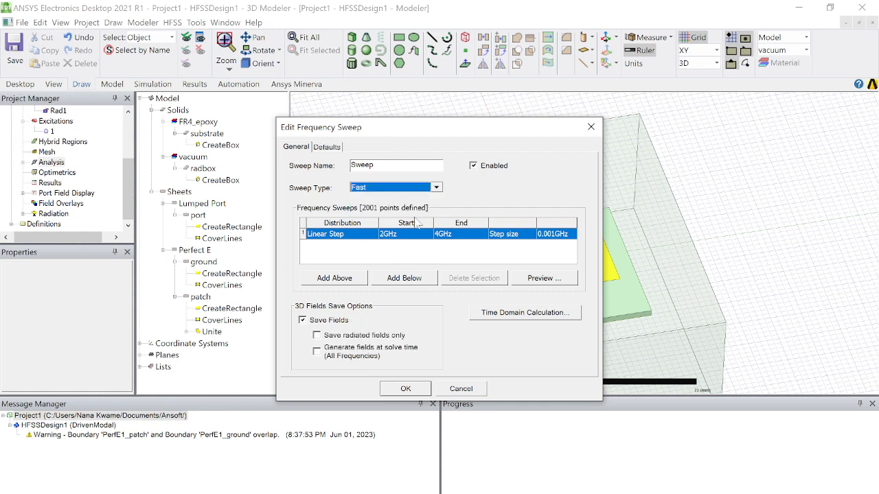
left_click(535, 283)
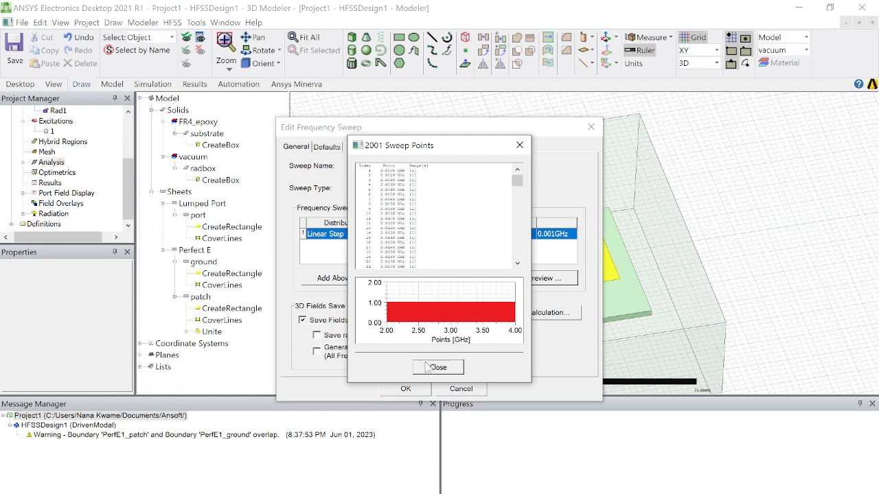
left_click(429, 368)
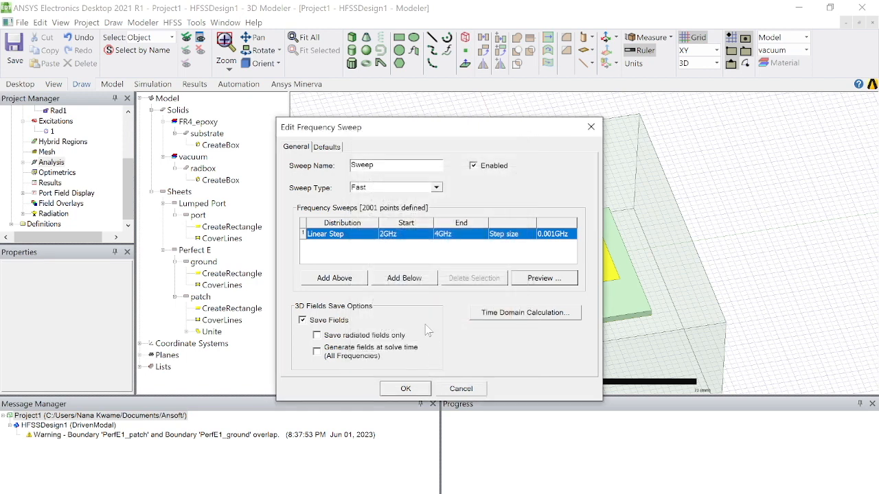
left_click(406, 389)
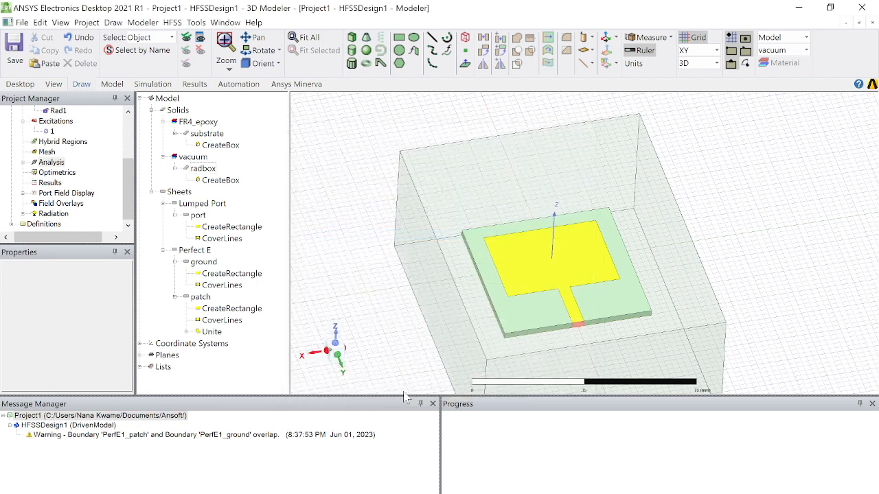
Clear the messages for HFSSDesign1 and run a validation check on the design.
right_click(271, 436)
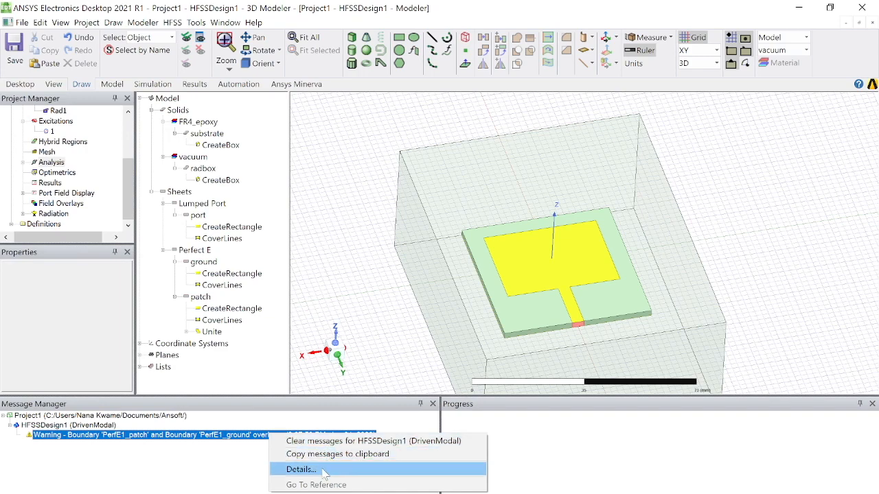
left_click(332, 442)
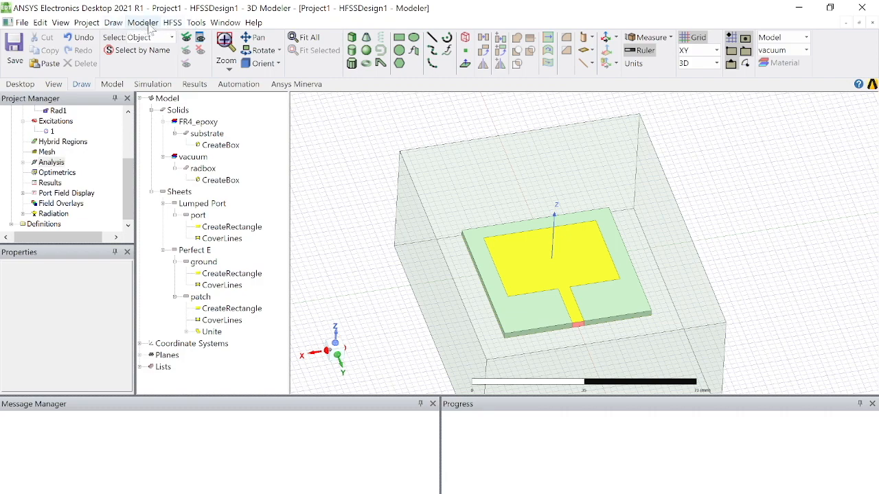
left_click(172, 22)
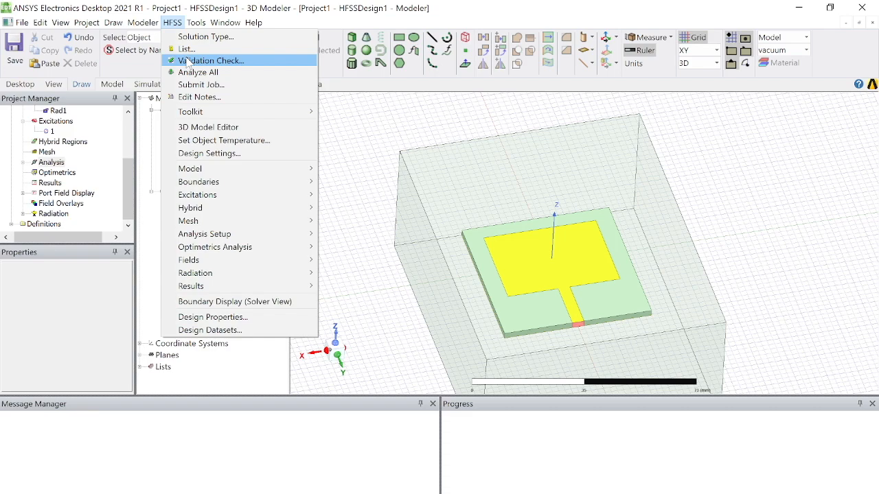
left_click(184, 59)
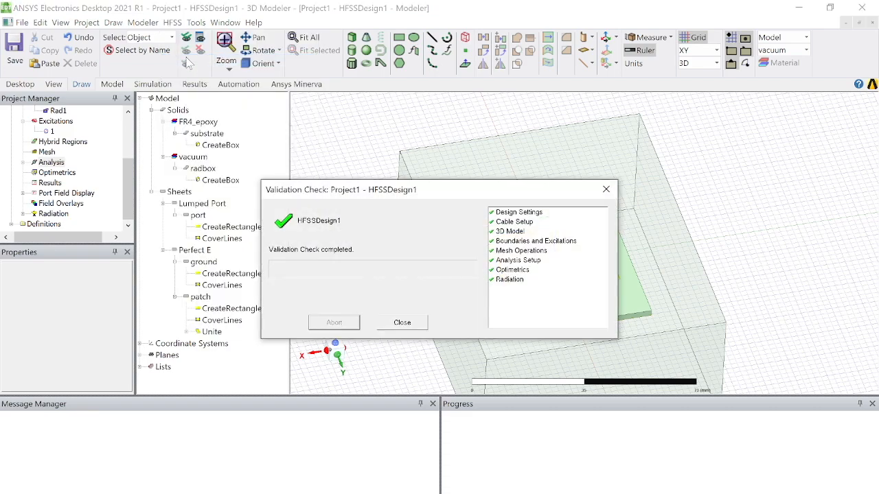
left_click(402, 323)
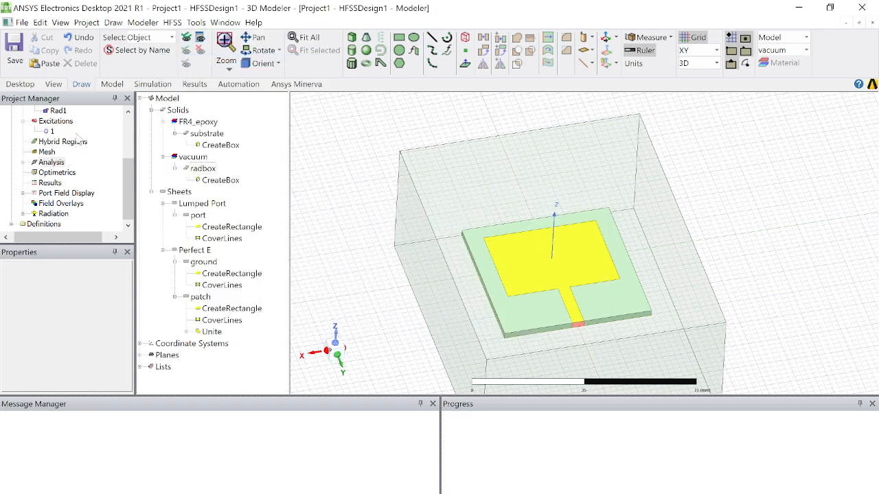
Analyze the entire design, saving the project under the file name patch_for_telecom3 when asked.
left_click(172, 23)
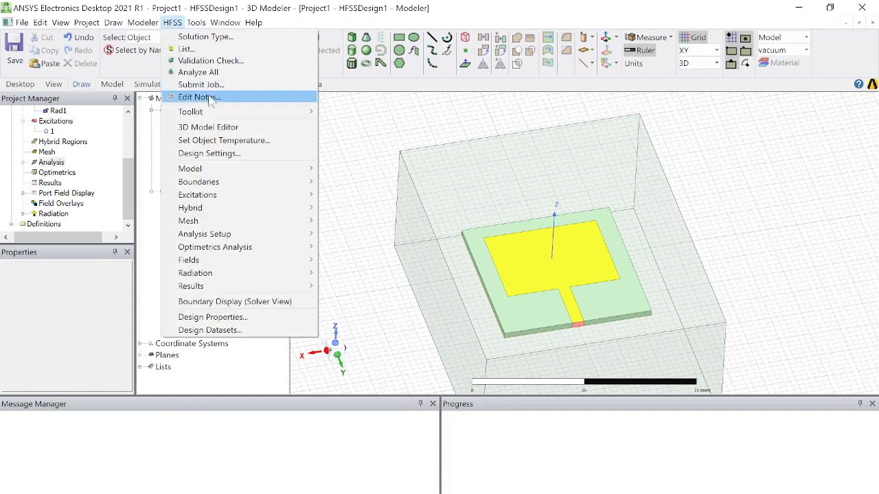
left_click(199, 72)
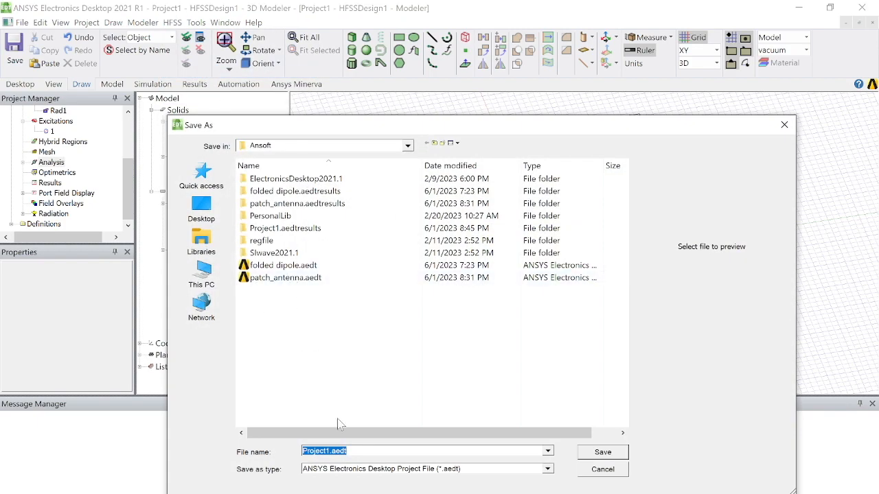
type("p")
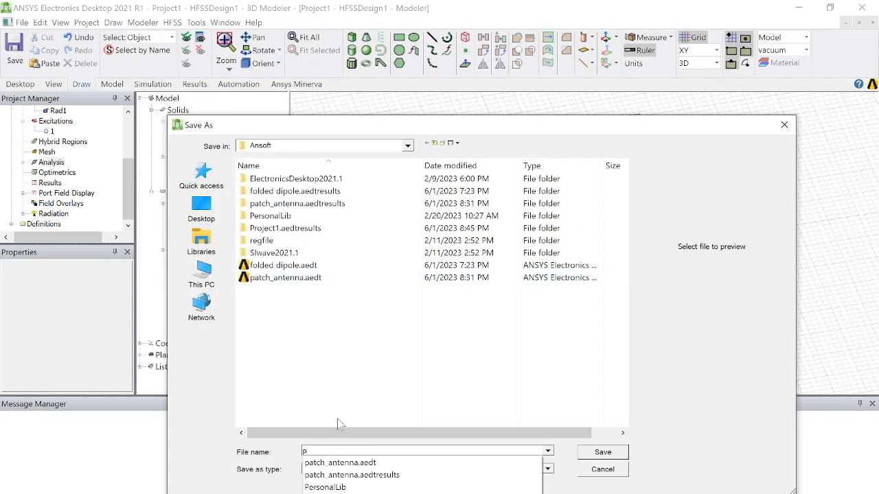
type("atch")
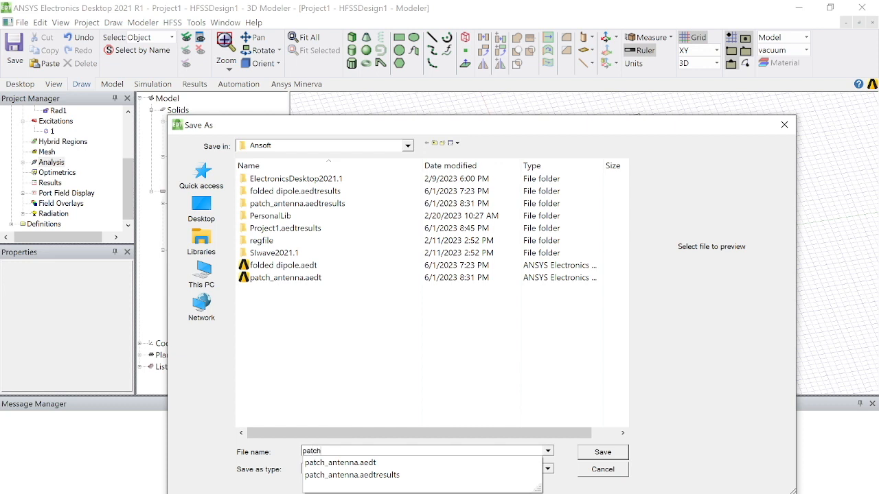
type("_for_telecom3")
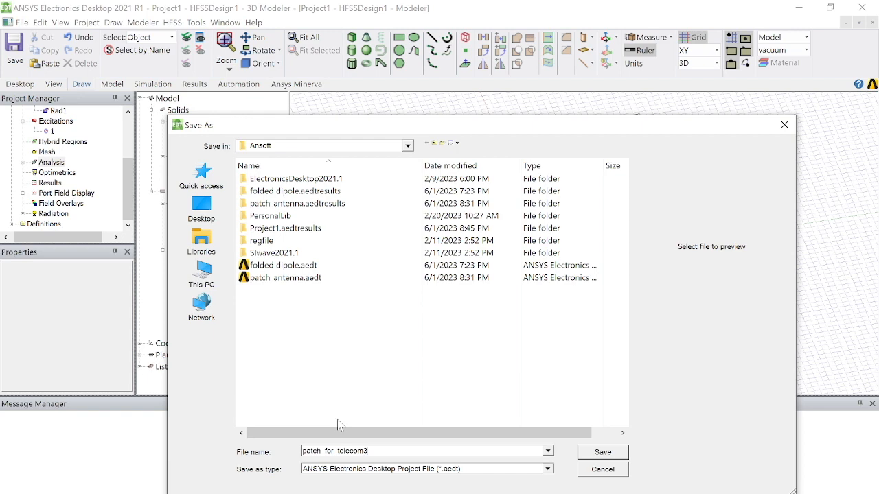
left_click(592, 453)
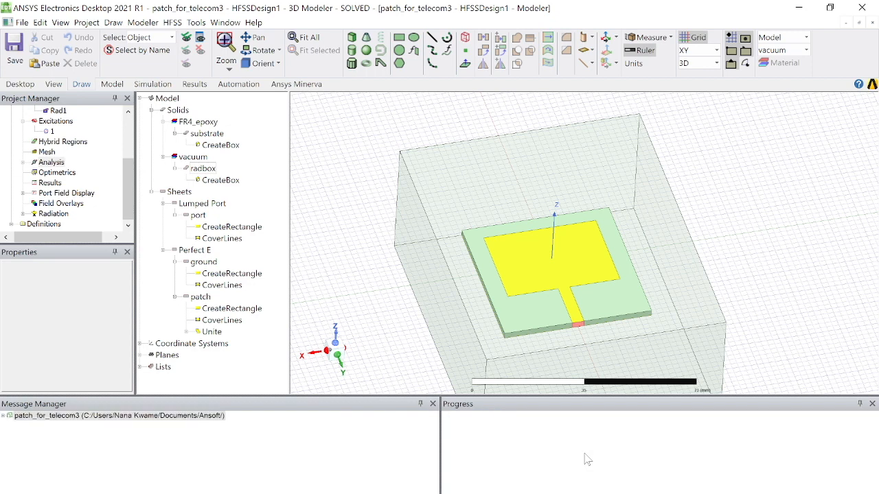
Expand the patch_for_telecom3 messages for HFSSDesign1 and make the project tree area taller.
left_click(3, 417)
left_click(10, 425)
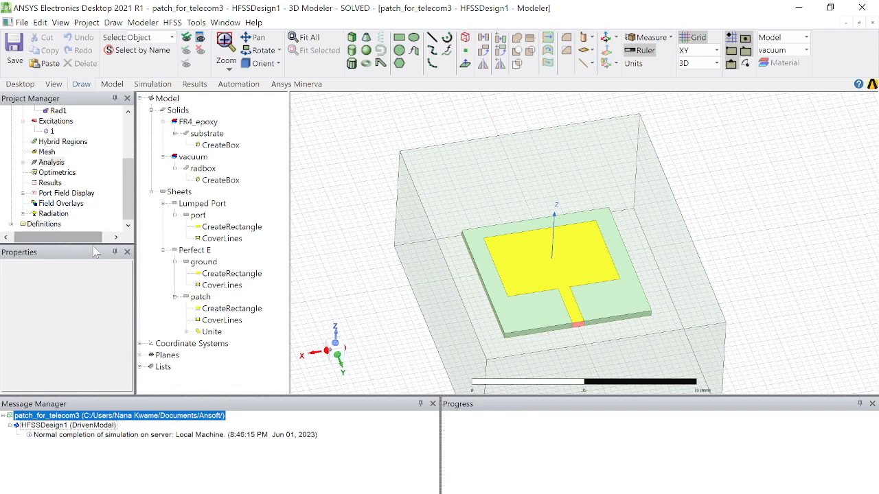
left_click_drag(90, 244, 90, 318)
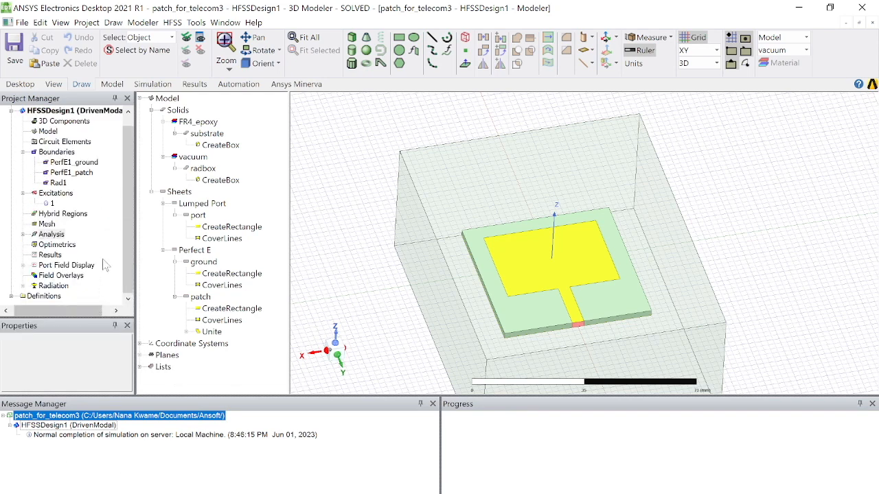
Create a rectangular modal solution data plot of dB(S(1,1)) against frequency for Setup1 : Sweep.
right_click(51, 255)
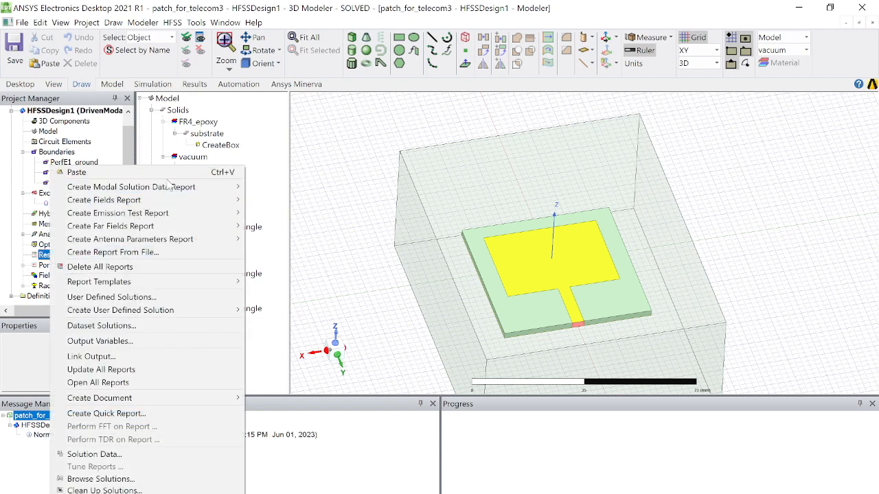
mouse_move(176, 186)
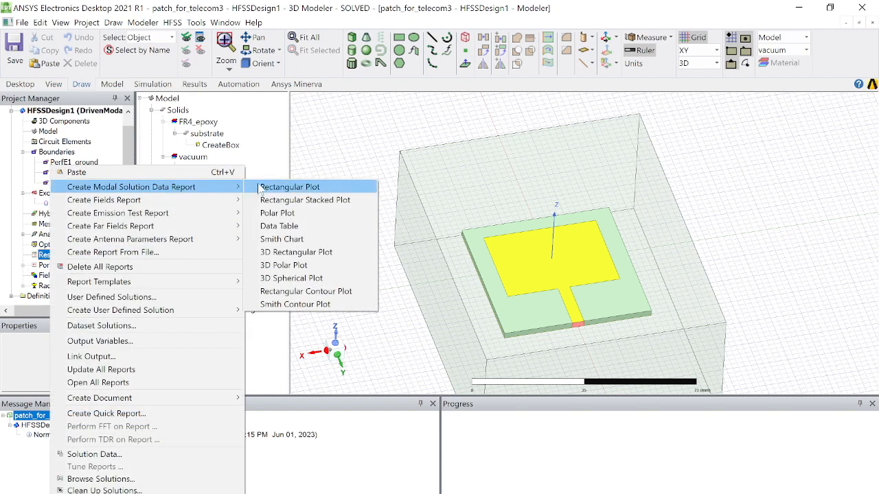
left_click(285, 187)
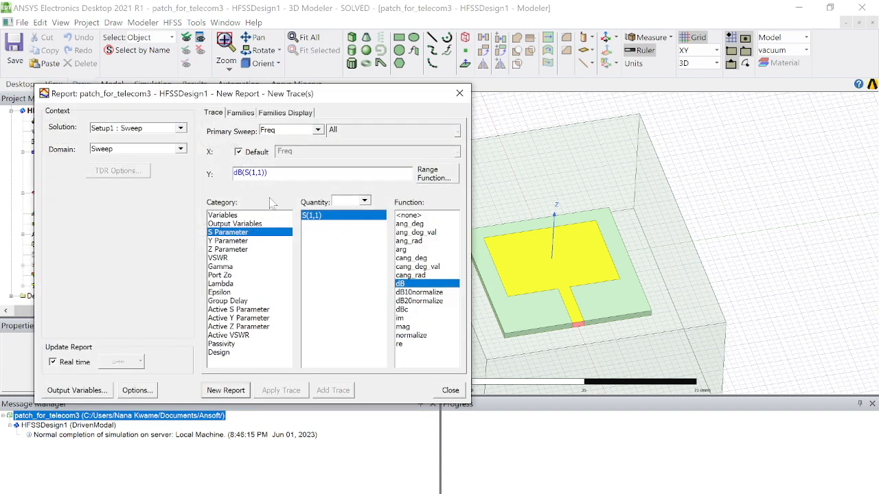
left_click(230, 390)
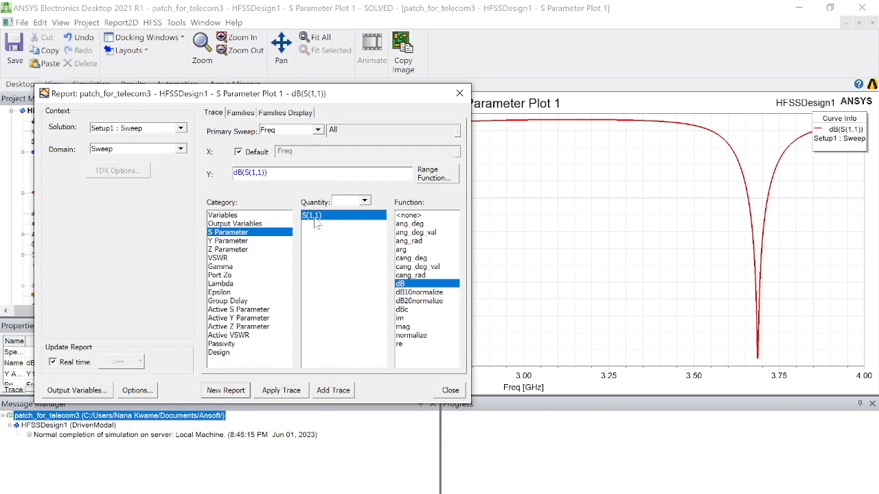
left_click(459, 92)
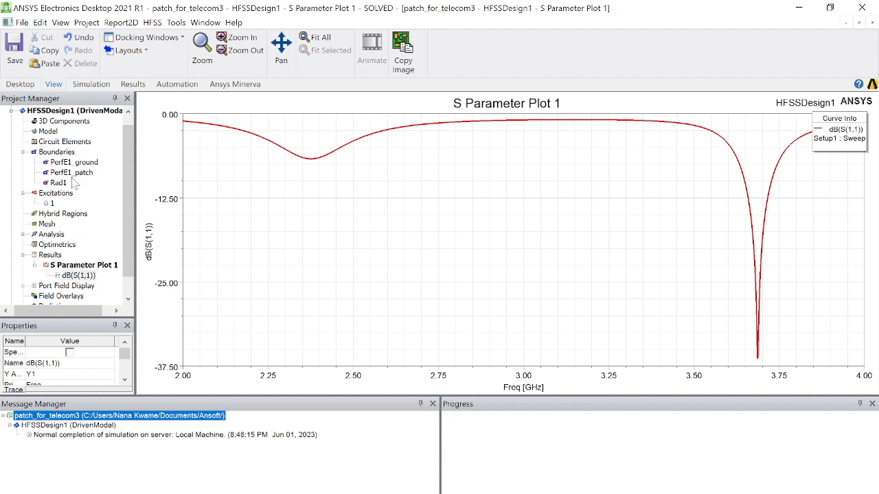
Create a rectangular modal solution data plot of VSWR(1) for Setup1 : Sweep with no function applied.
right_click(61, 257)
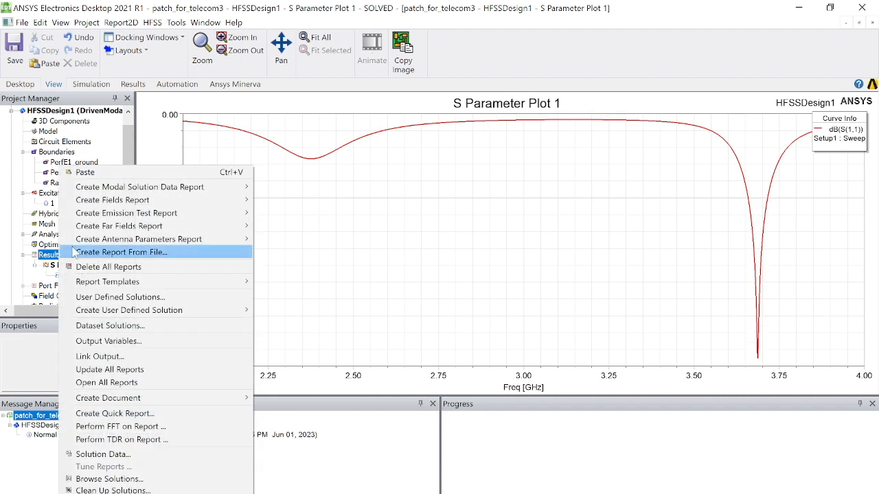
mouse_move(154, 189)
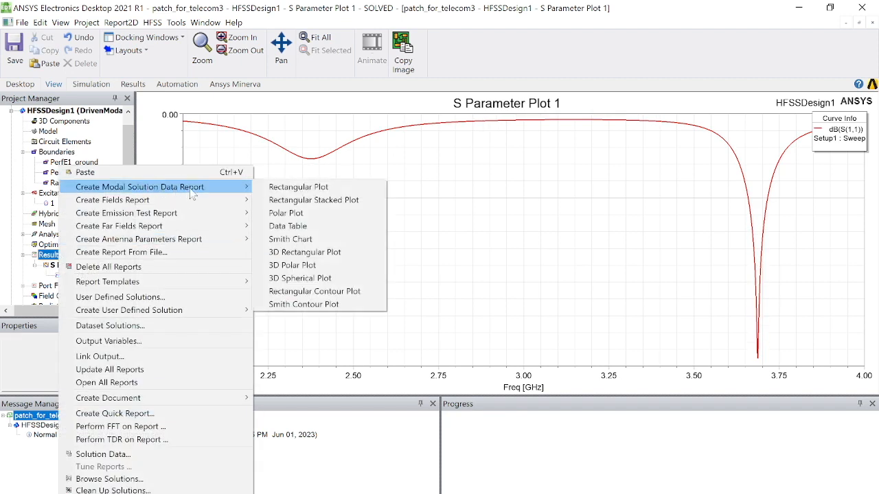
left_click(267, 192)
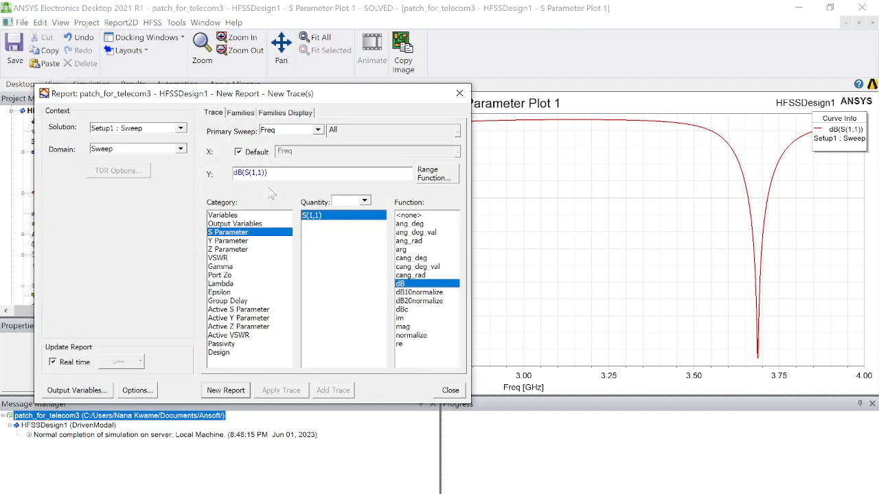
left_click(223, 258)
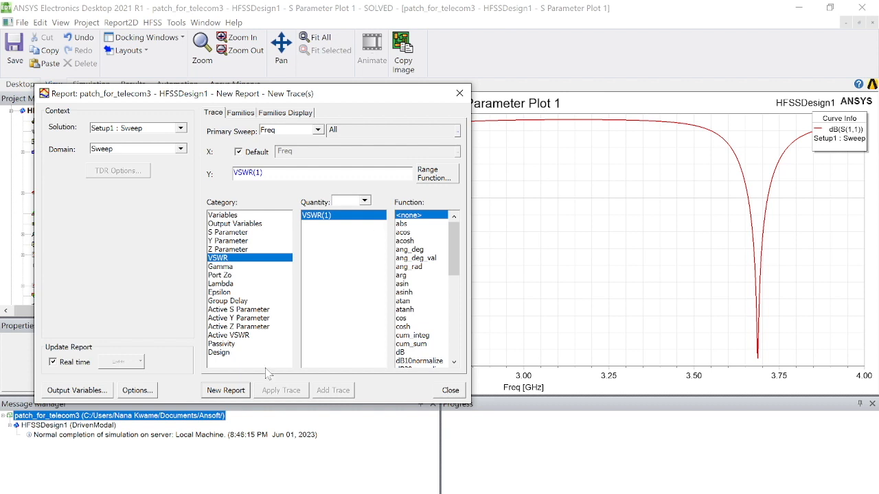
left_click(235, 395)
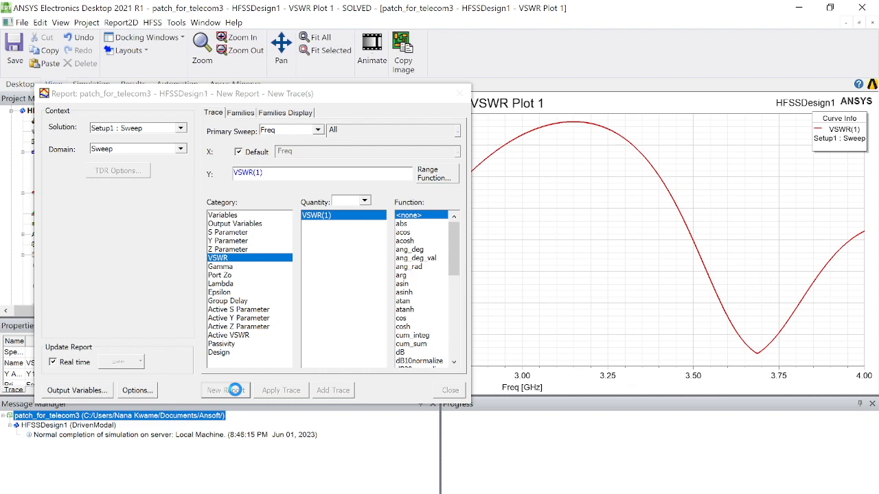
left_click(459, 94)
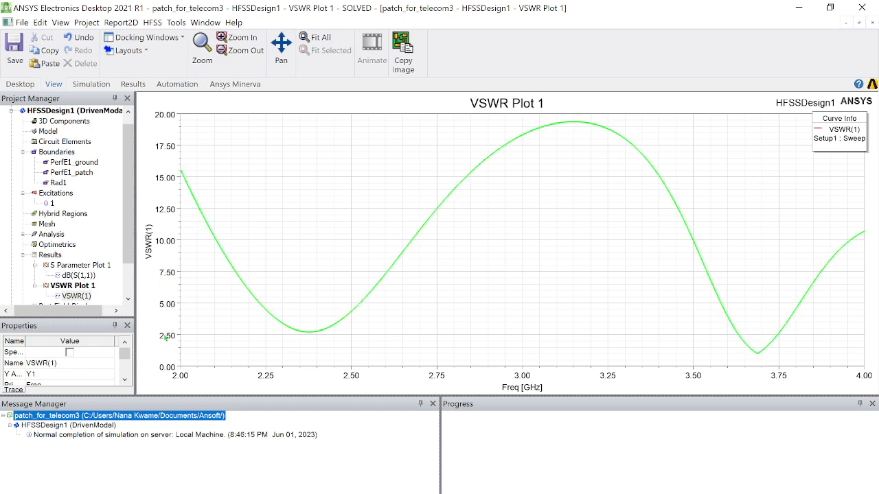
Set the VSWR plot's Y1 axis scaling to a maximum of 8 and a spacing of 1.
double_click(166, 338)
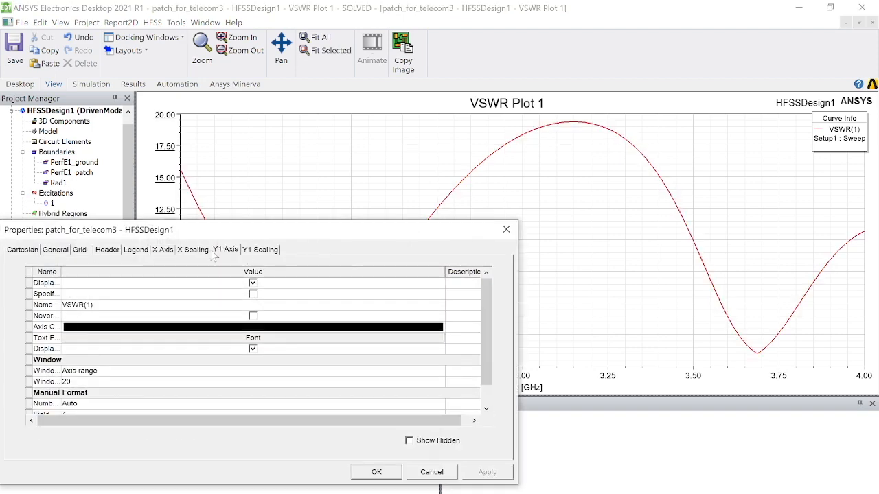
left_click(258, 250)
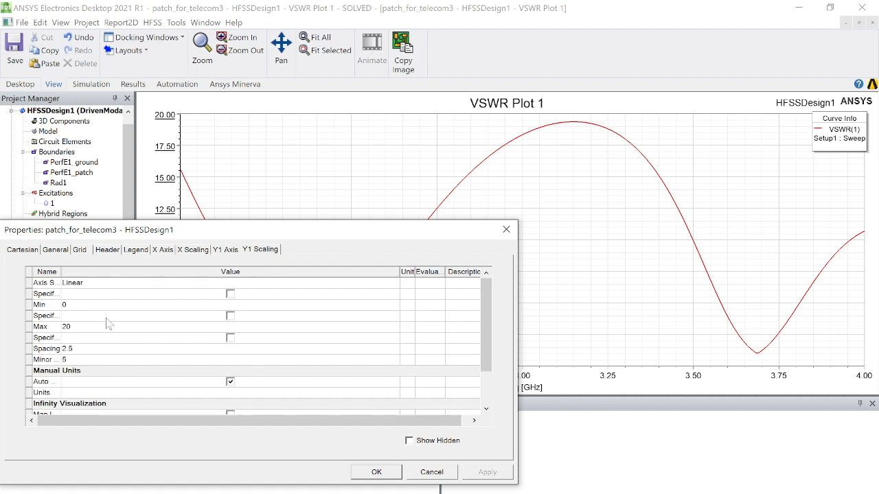
left_click(89, 328)
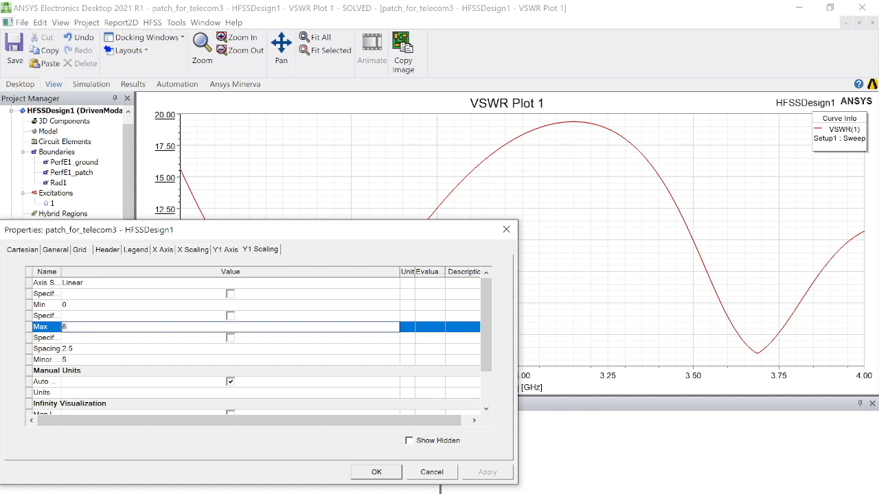
left_click(90, 349)
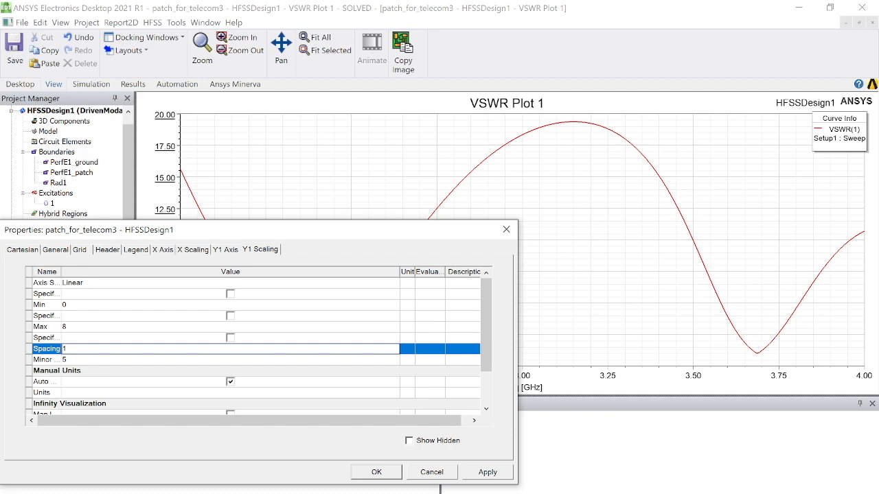
type("1")
left_click(385, 473)
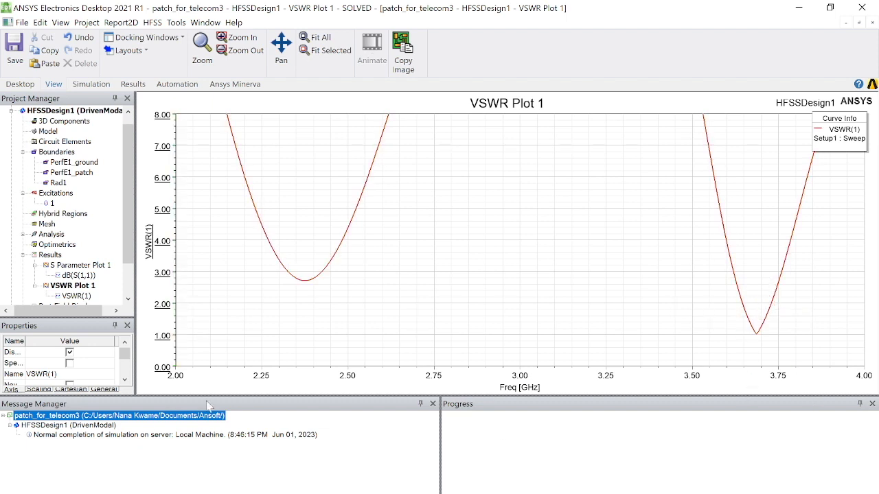
Set up a far fields radiation pattern report of GainTotal in dB using the Setup1 : Sweep solution.
scroll(59, 224, "down", 1)
right_click(58, 215)
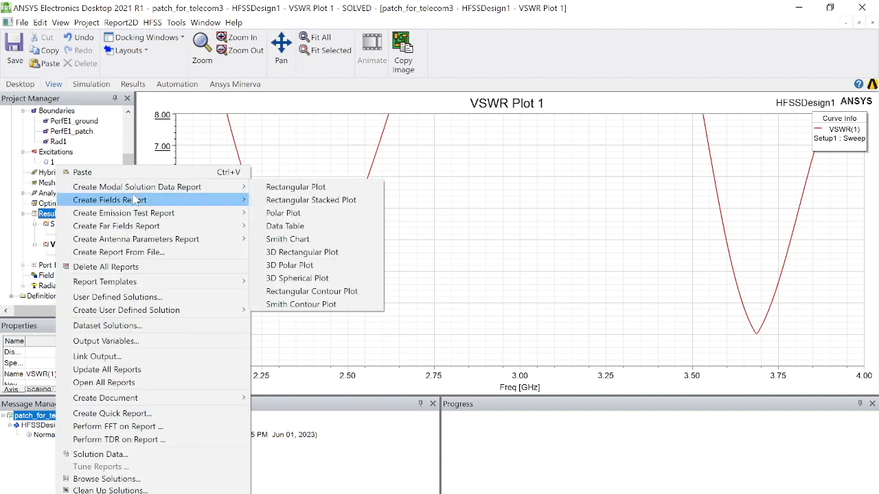
mouse_move(166, 227)
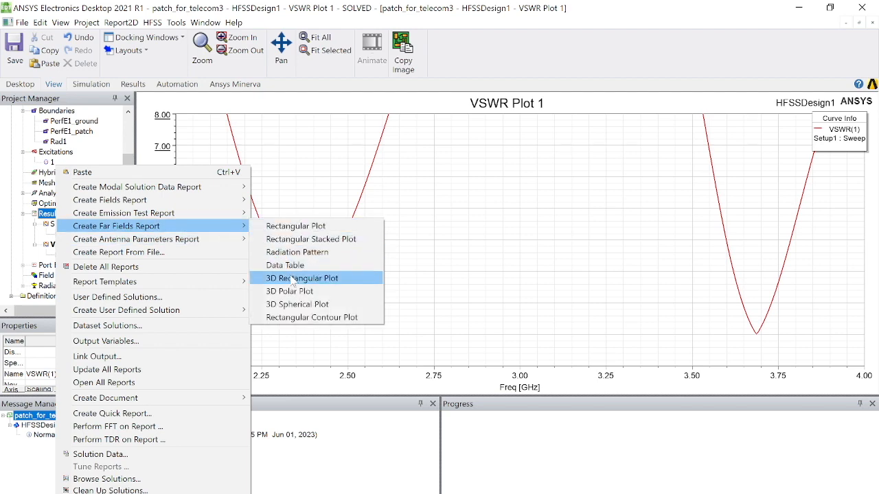
left_click(298, 251)
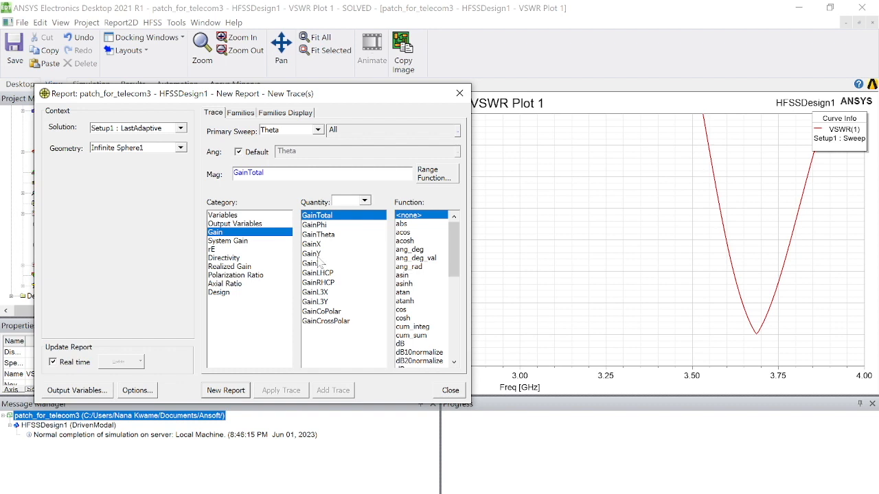
left_click(181, 128)
left_click(165, 148)
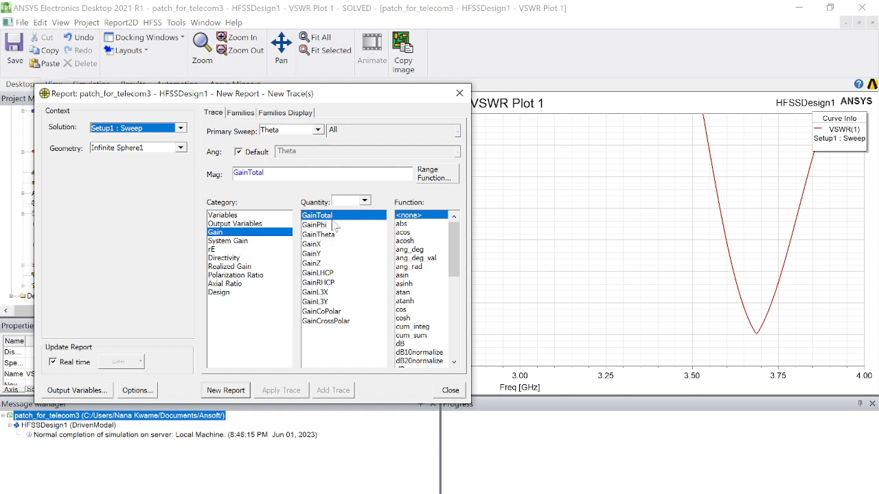
left_click(403, 344)
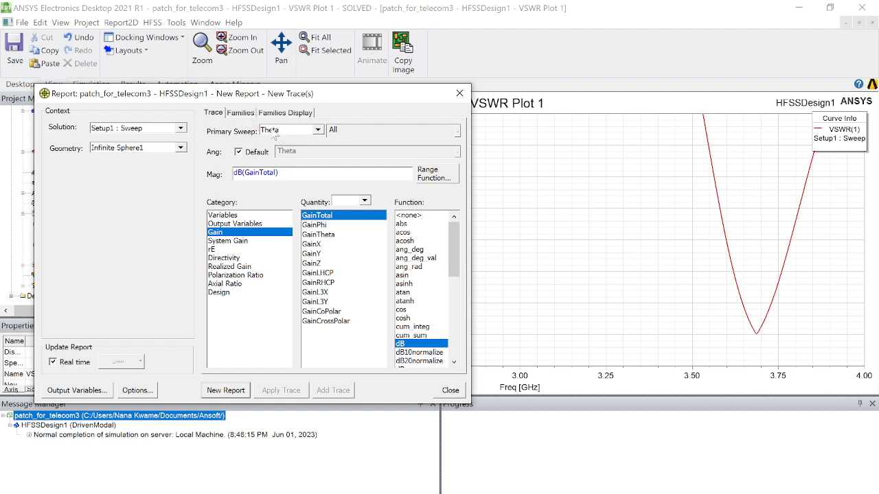
Restrict the radiation pattern's Phi family values to 0deg and 90deg.
left_click(244, 114)
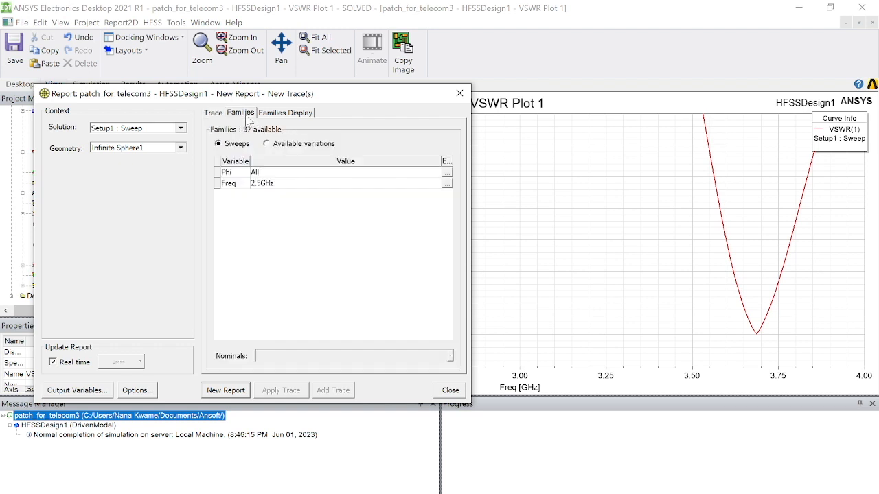
left_click(446, 173)
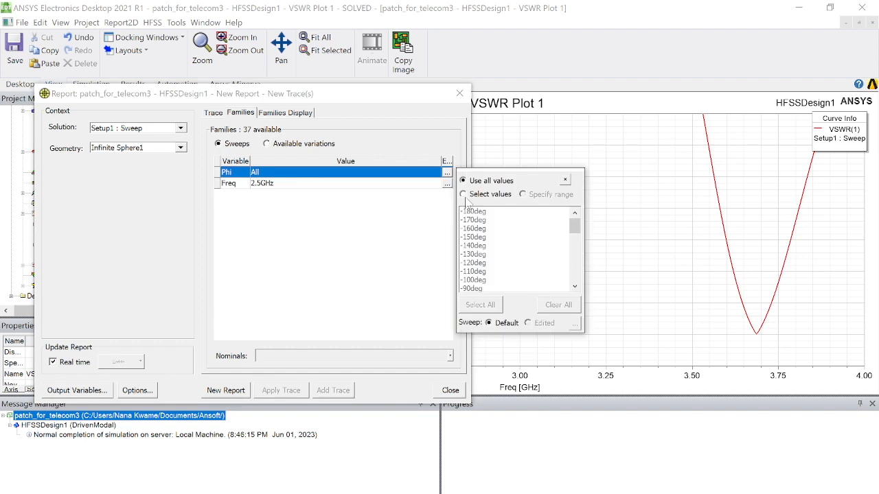
left_click(464, 194)
scroll(474, 240, "down", 3)
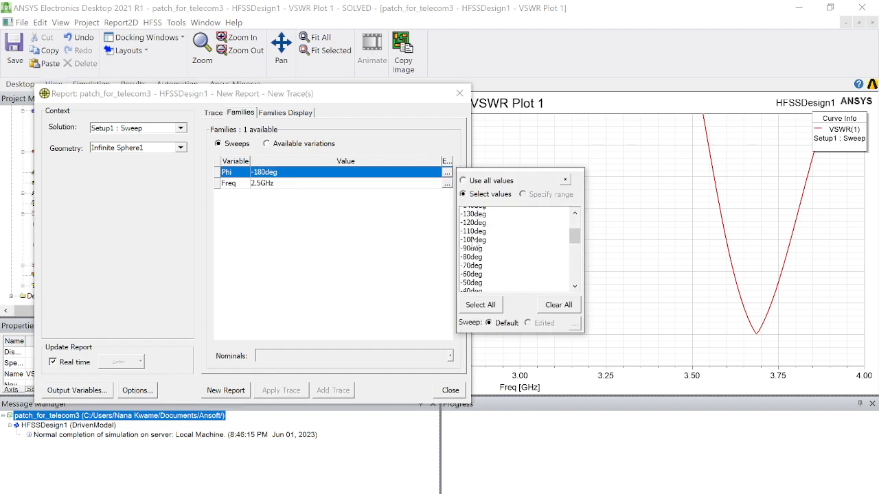
scroll(473, 245, "down", 1)
left_click(472, 263)
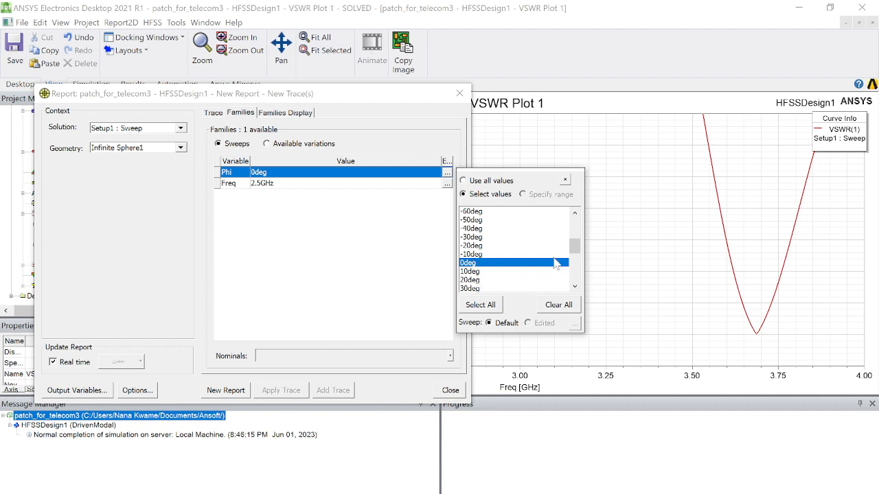
left_click_drag(575, 247, 577, 265)
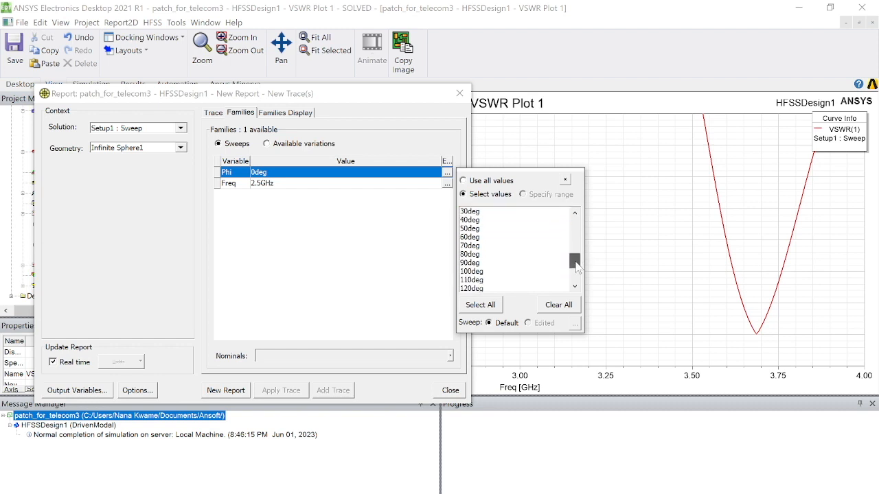
left_click(500, 262, "ctrl")
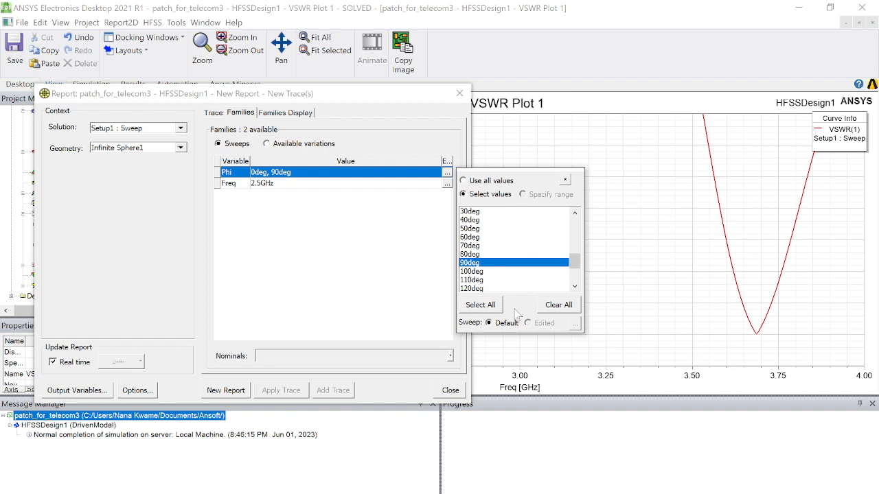
Generate the radiation pattern plot of GainTotal in dB for the selected Phi cuts and close the report setup.
left_click(564, 181)
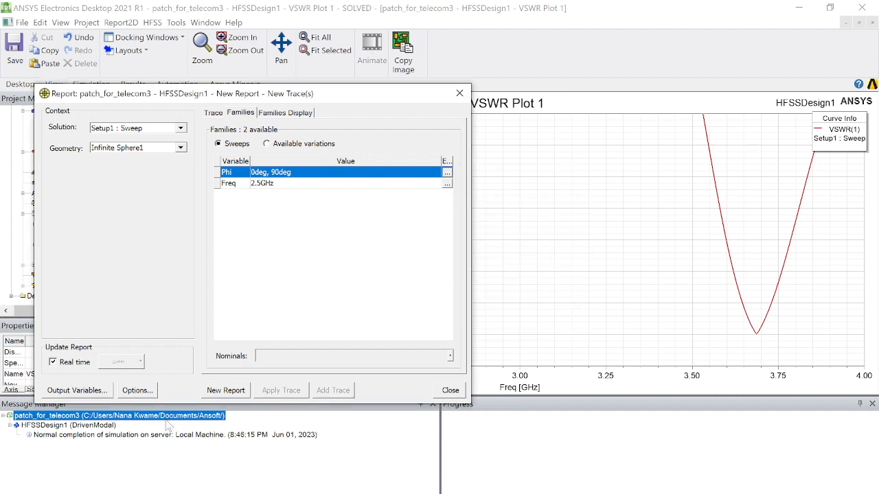
left_click(227, 392)
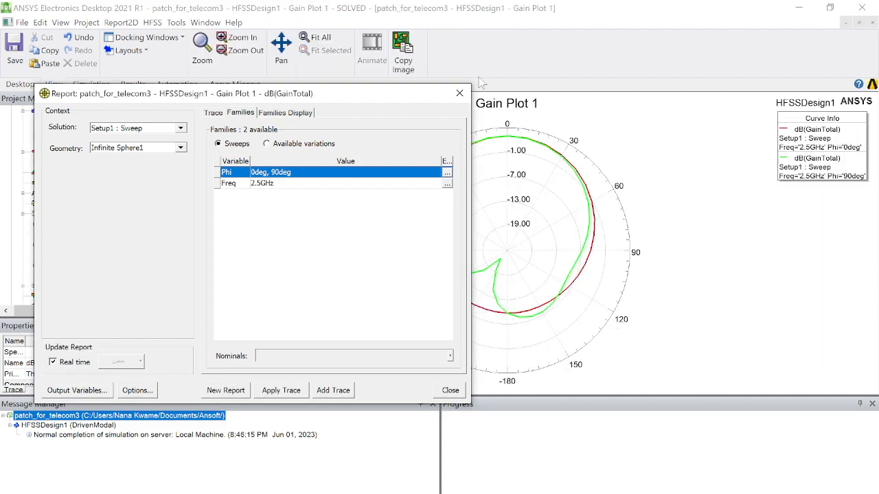
left_click(460, 93)
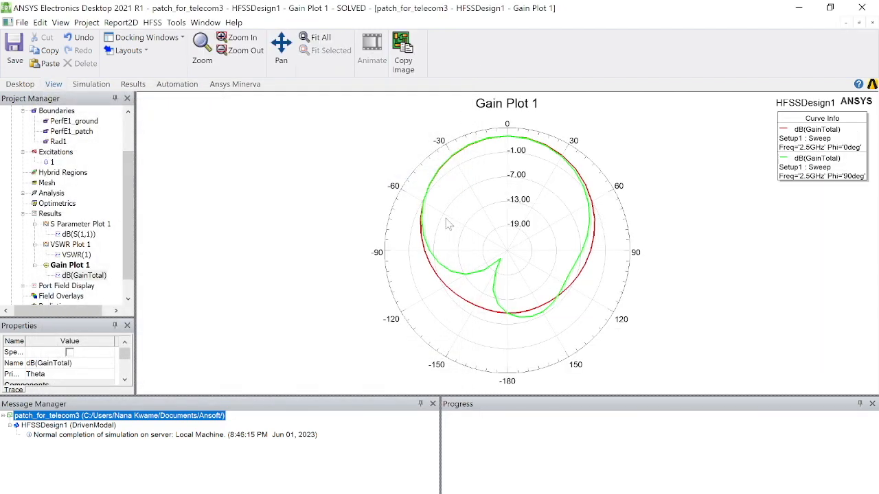
Set up another far fields radiation pattern report of GainTotal in dB with Phi as the primary sweep.
mouse_move(499, 263)
right_click(48, 213)
mouse_move(128, 191)
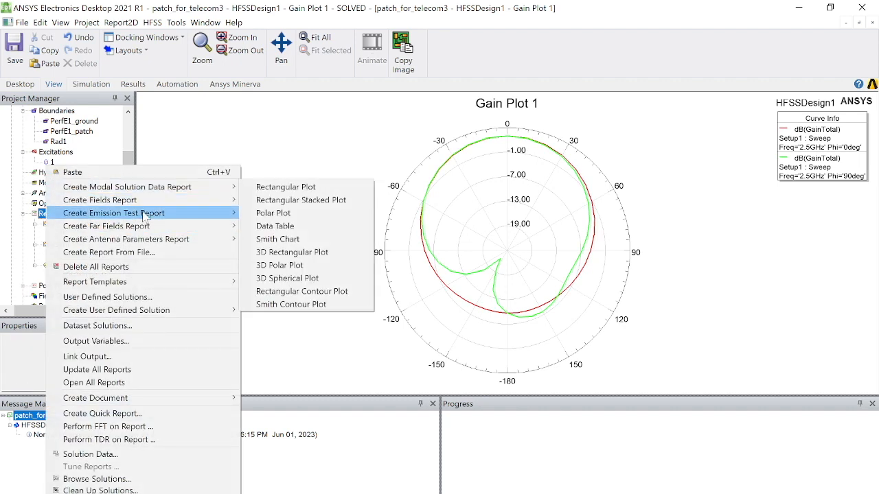
mouse_move(168, 229)
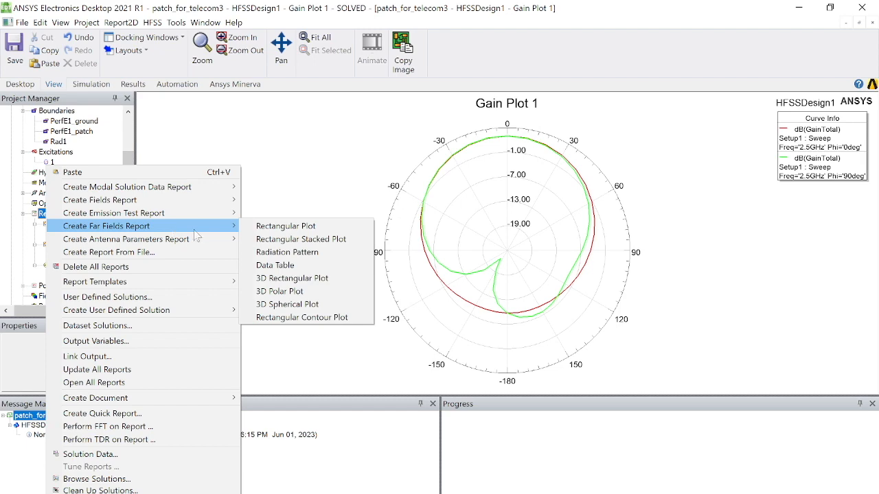
left_click(272, 253)
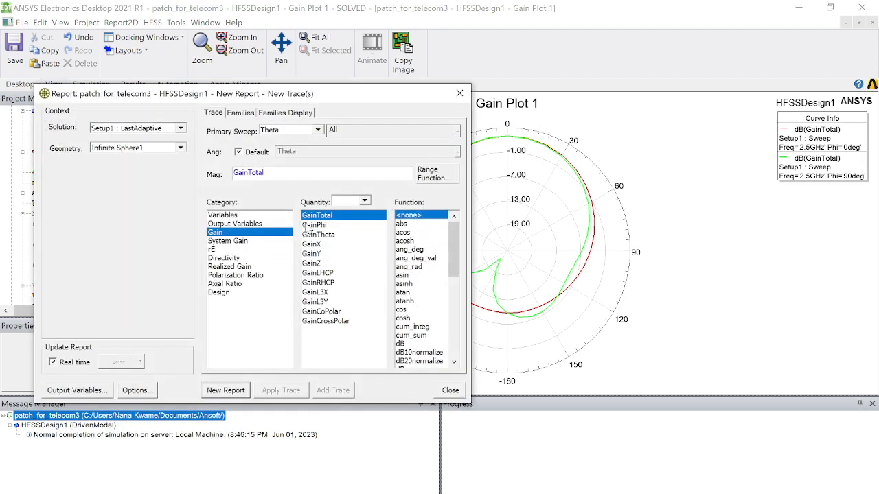
left_click(405, 345)
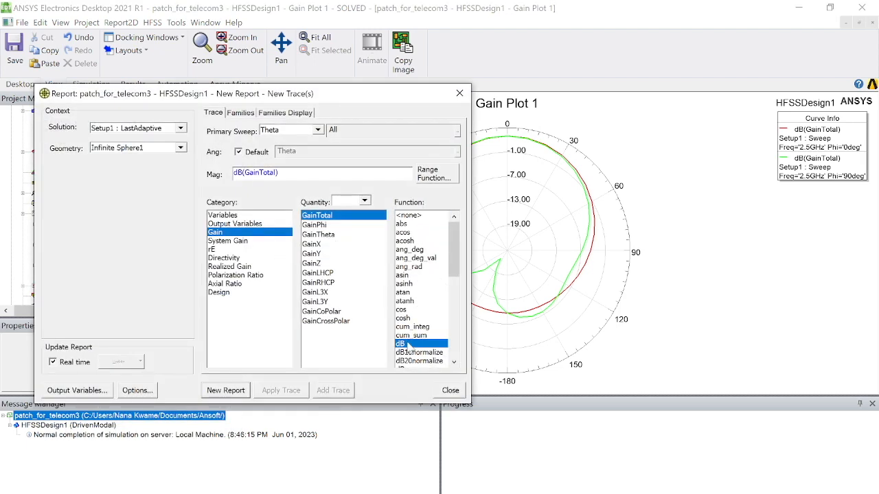
left_click(317, 130)
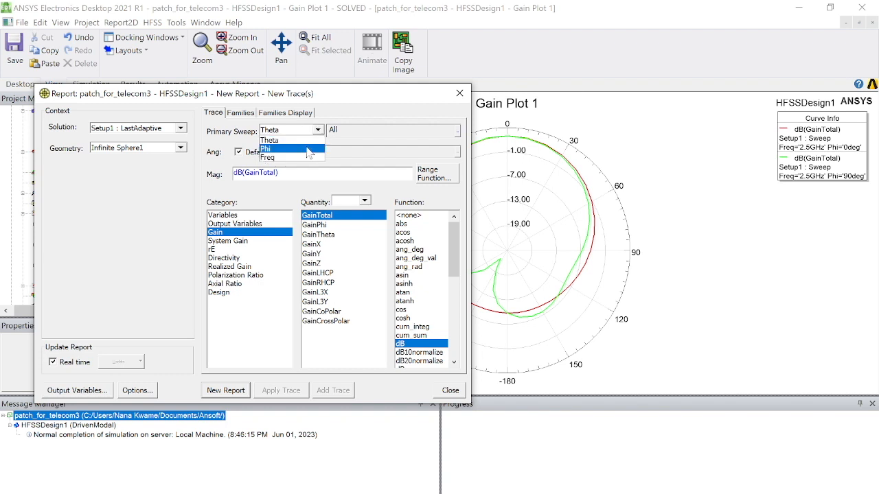
left_click(308, 149)
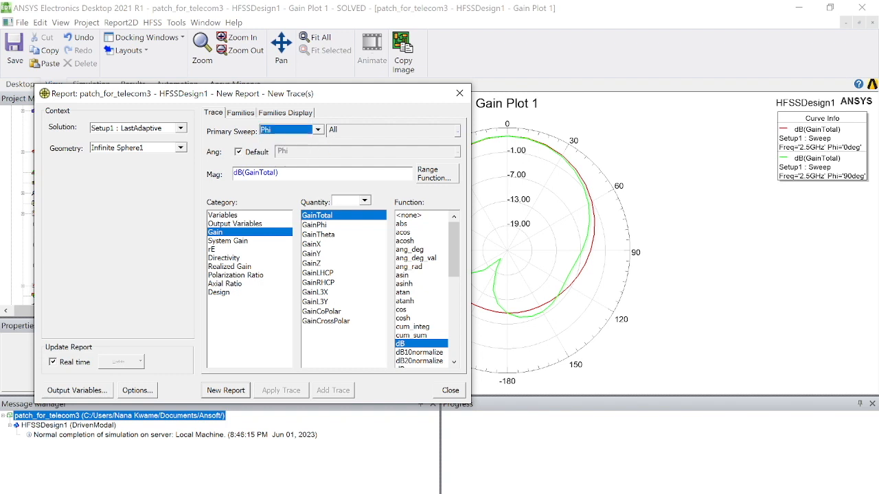
Restrict the Theta family to 0deg, generate the Phi-swept radiation pattern plot and close the report setup.
left_click(245, 113)
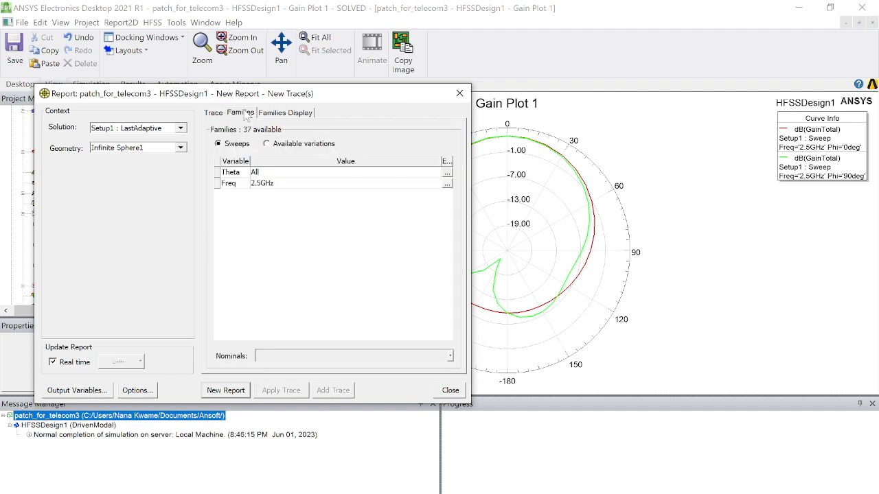
left_click(446, 173)
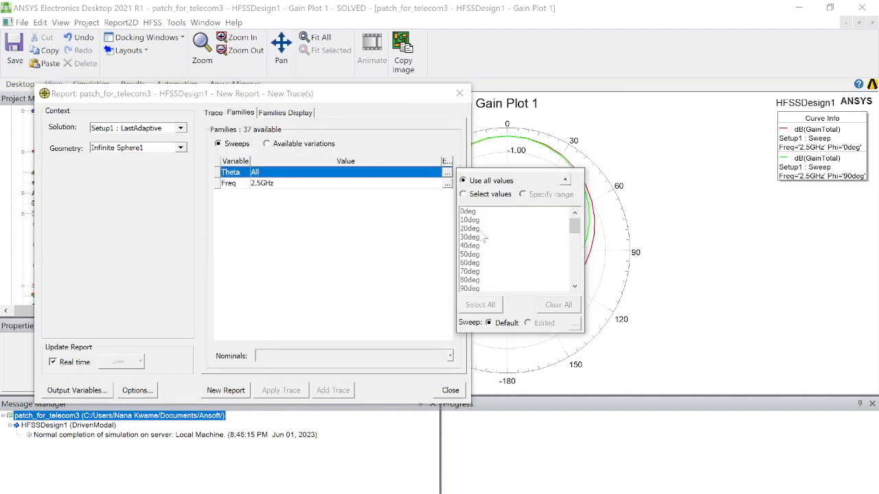
left_click(463, 195)
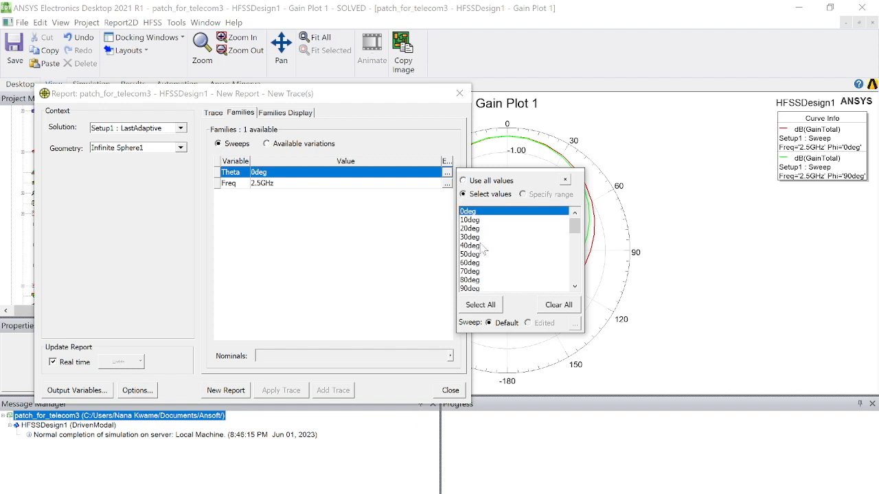
left_click(564, 182)
left_click(226, 390)
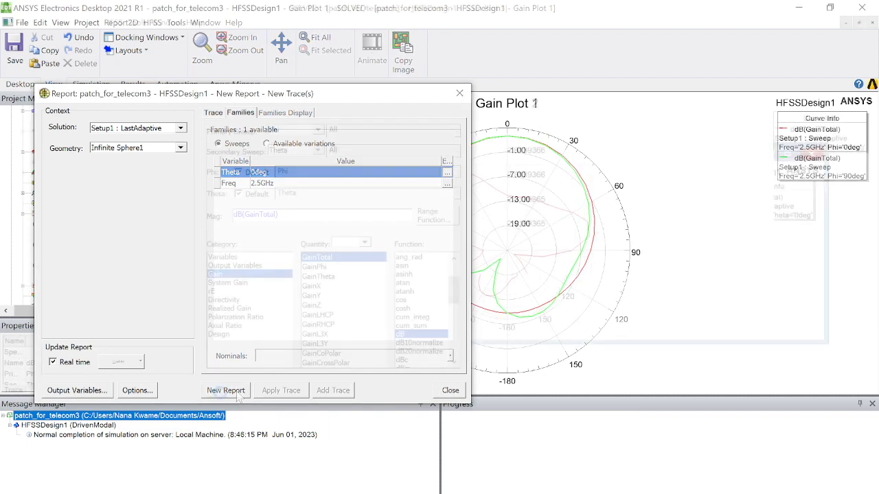
left_click(460, 93)
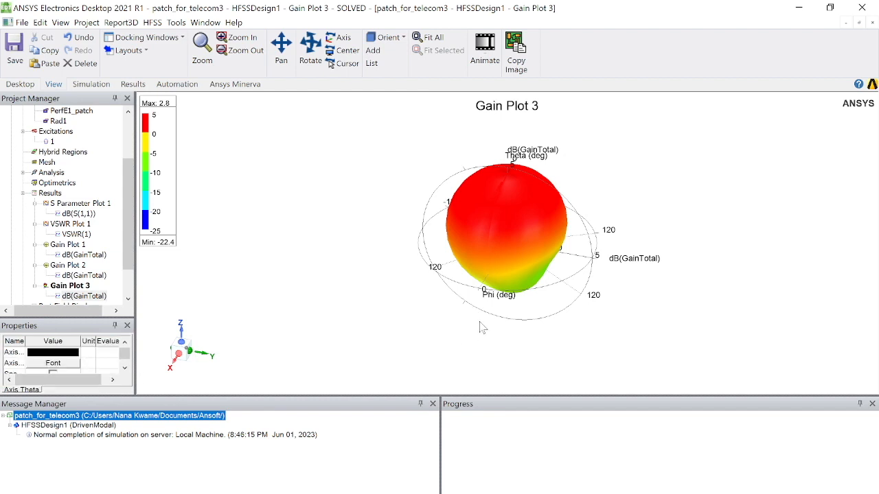
Rotate the 3D gain plot to examine the radiation pattern's shape from its back side.
left_click_drag(479, 316, 541, 254)
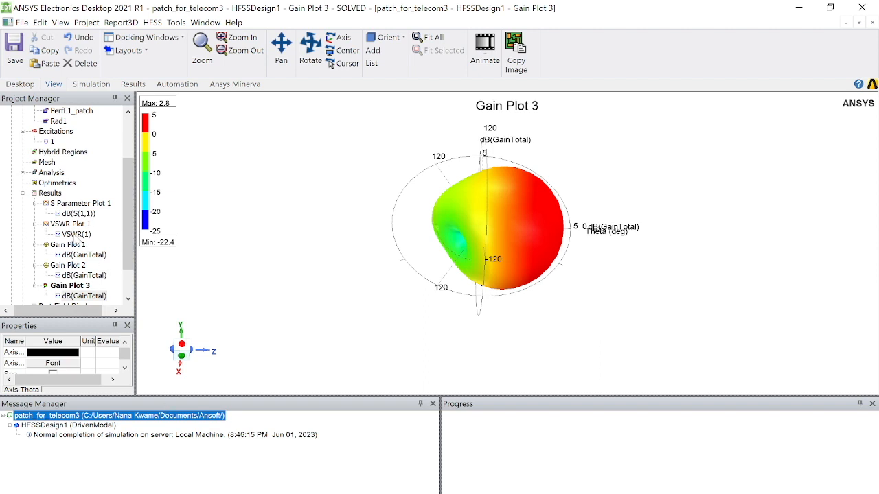
scroll(89, 257, "down", 2)
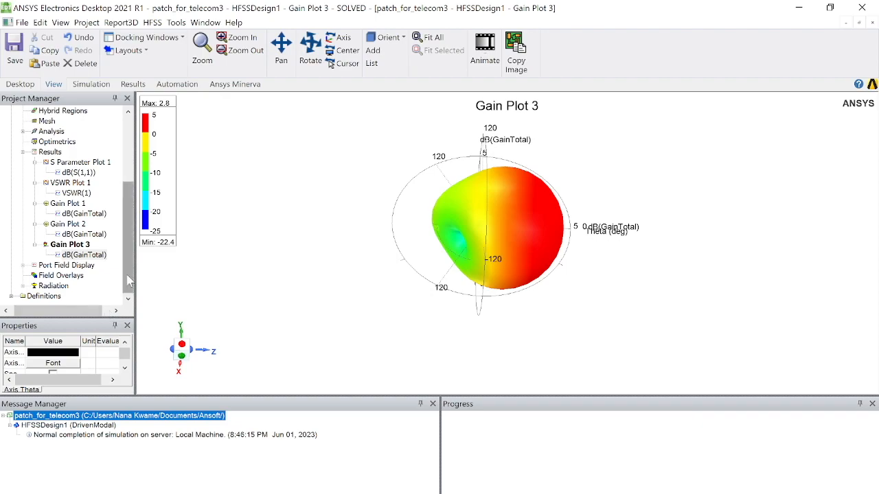
key("alt+Tab")
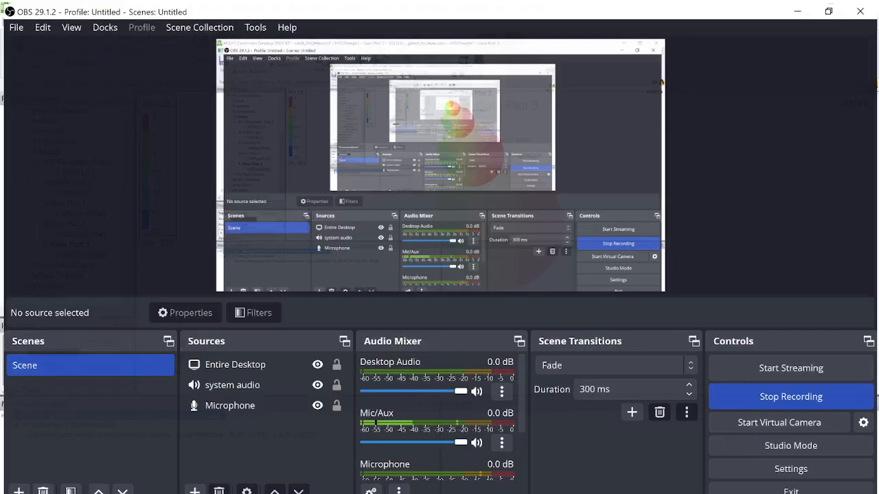